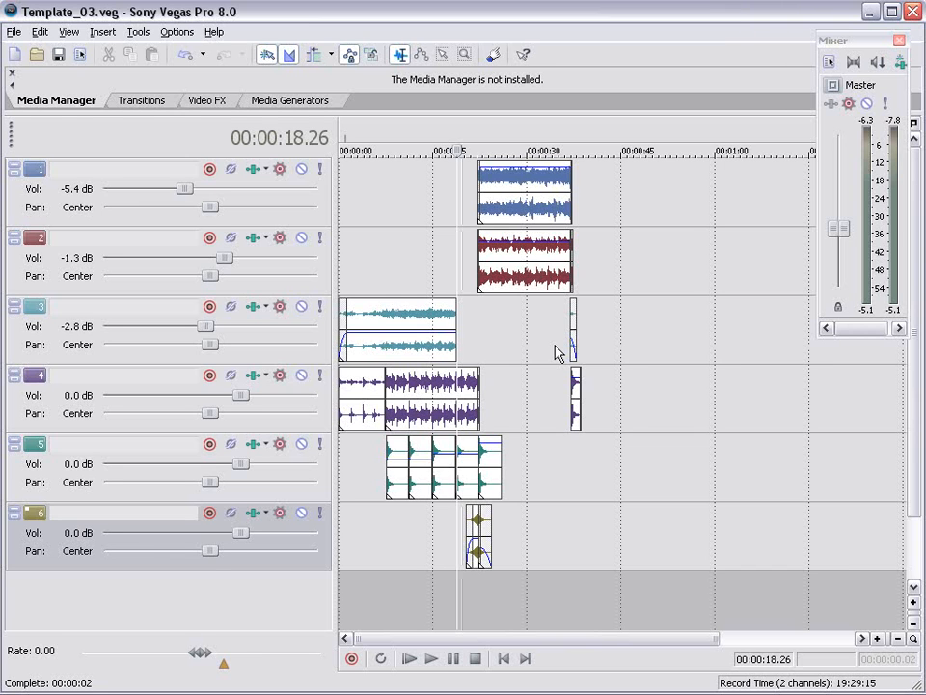
# Step: Reduce the track heights, zoom in on the timeline, and play the mix from about the 2-second mark
pyautogui.click(913, 618)
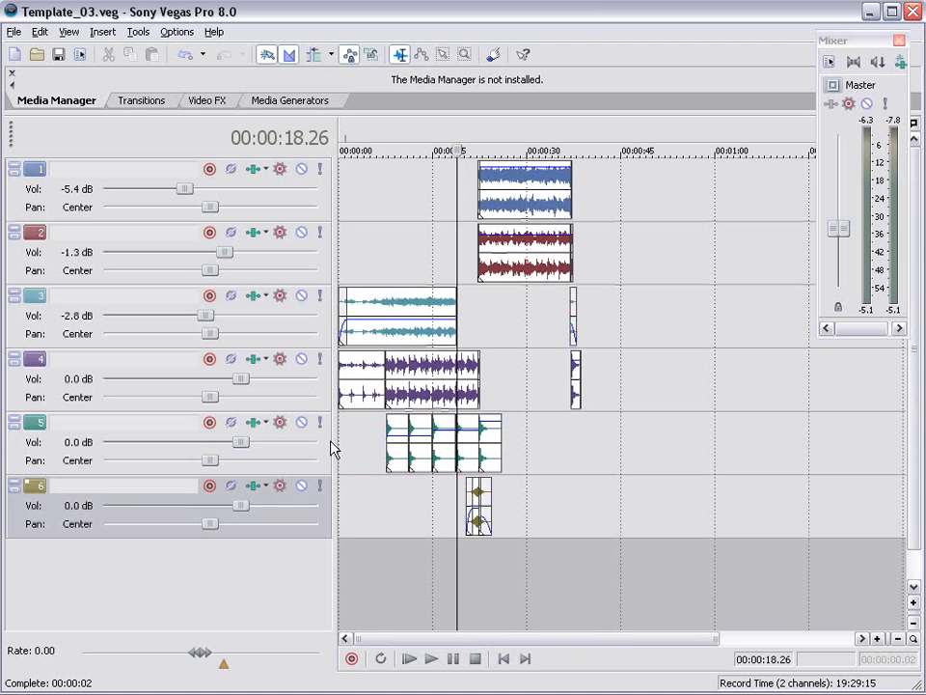
pyautogui.click(409, 443)
pyautogui.scroll(3, 420, 457)
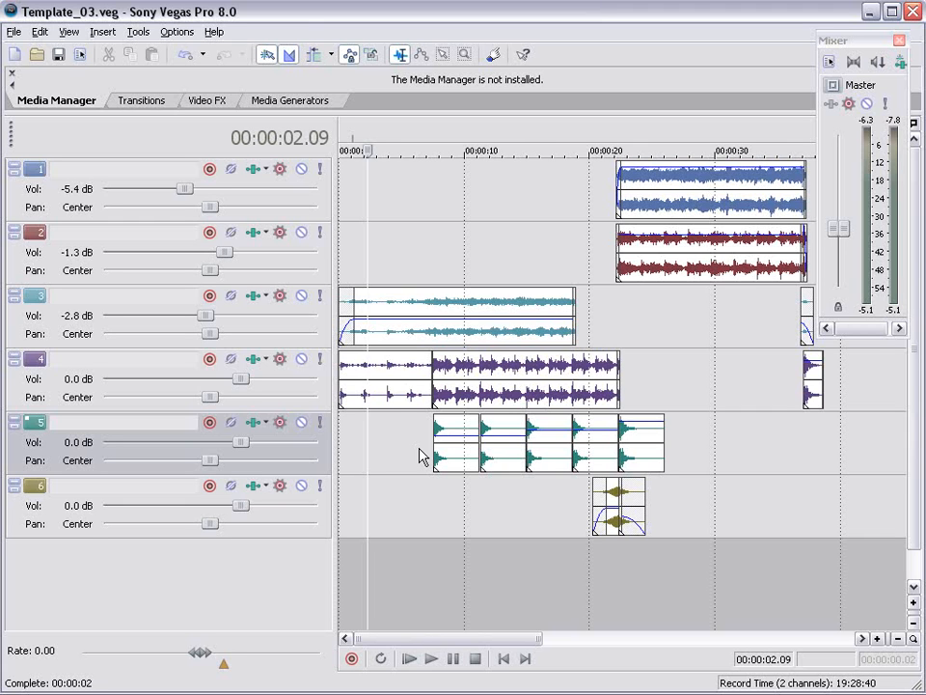
pyautogui.press('space')
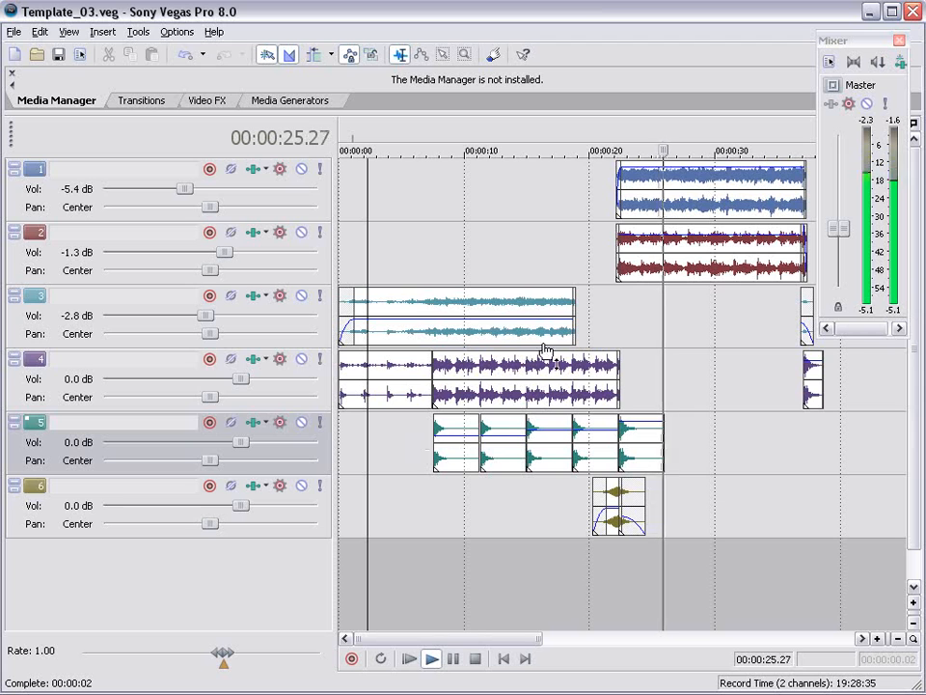
# Step: Play the final section of the mix through its ending, then stop playback
pyautogui.click(752, 292)
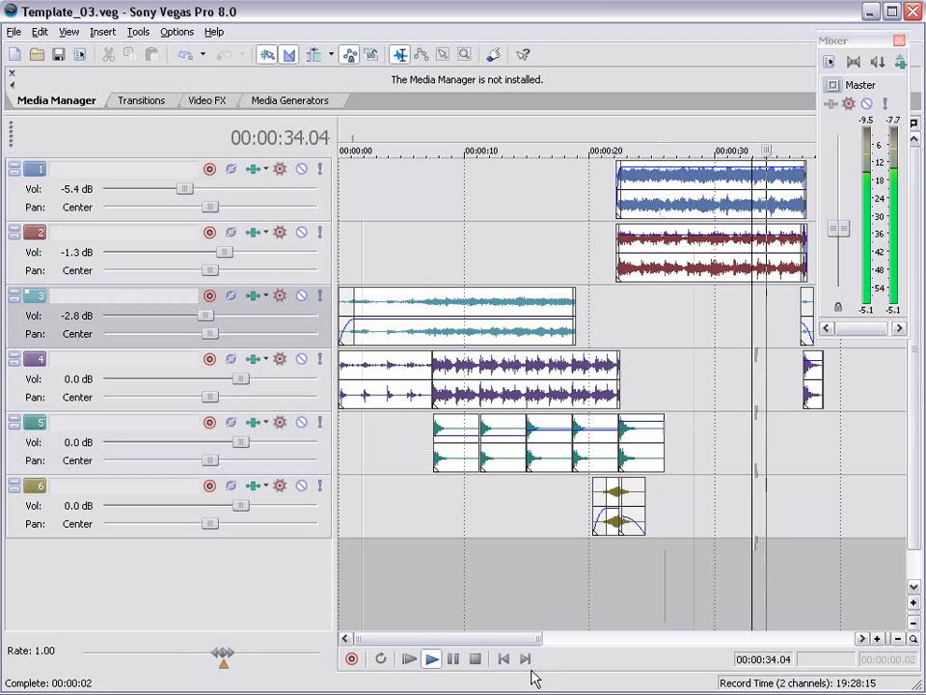
pyautogui.moveTo(539, 641); pyautogui.dragTo(582, 637)
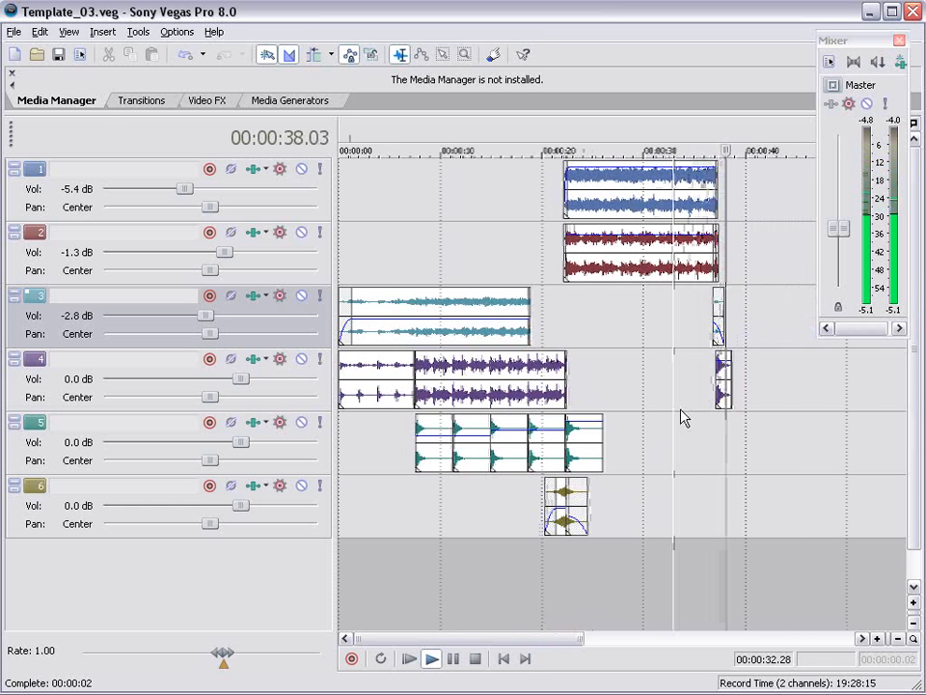
pyautogui.press('space')
pyautogui.click(726, 437)
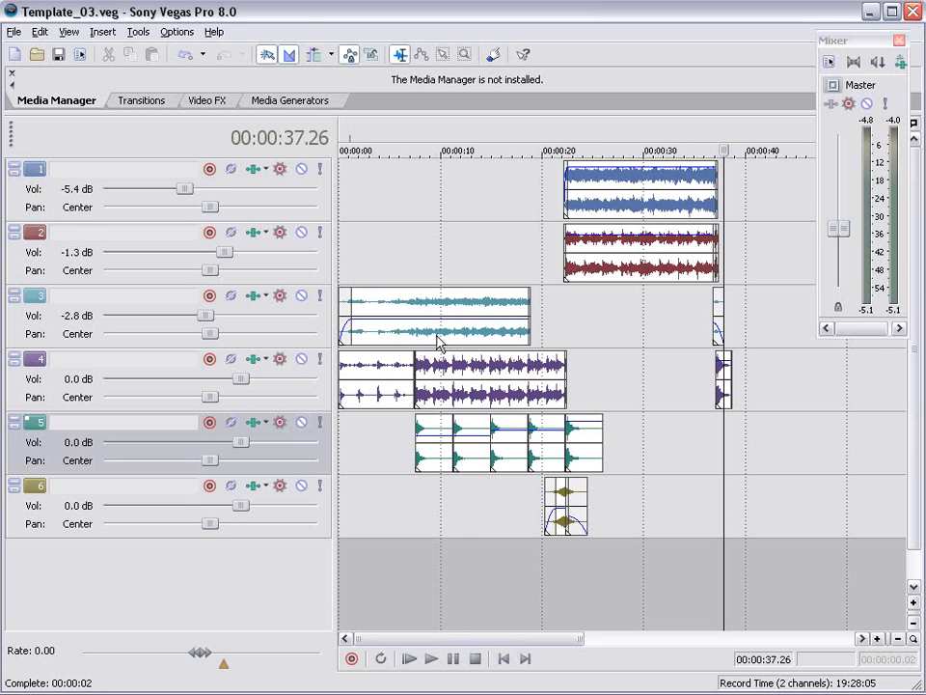
# Step: Solo track 4 and listen to it from about the 11-second mark
pyautogui.click(460, 364)
pyautogui.press('space')
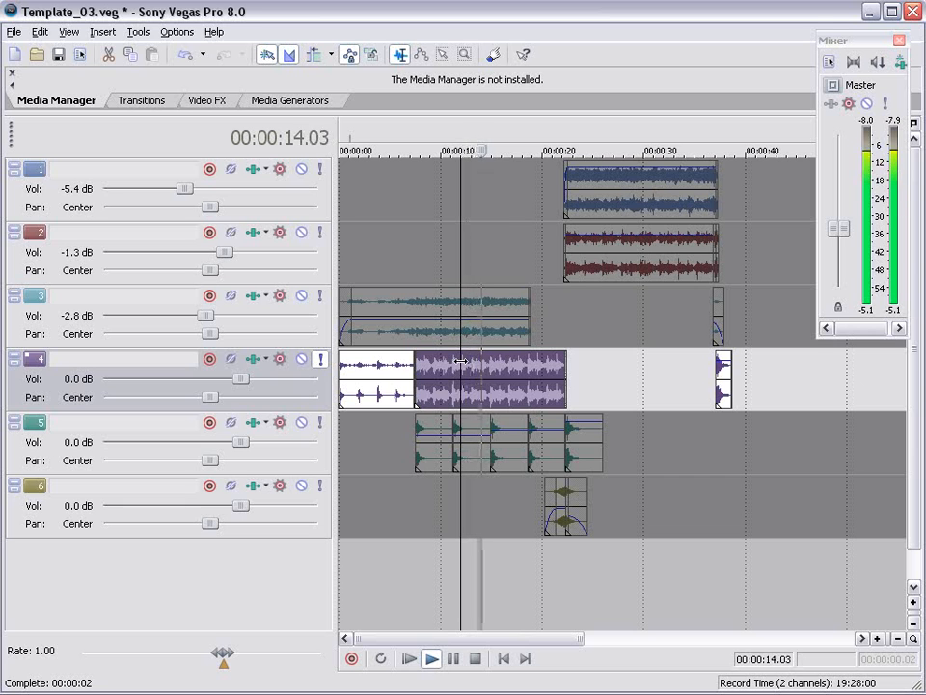
pyautogui.press('space')
# Step: Solo track 3 instead of track 4 and listen to it from 00:00:11.05
pyautogui.click(464, 338)
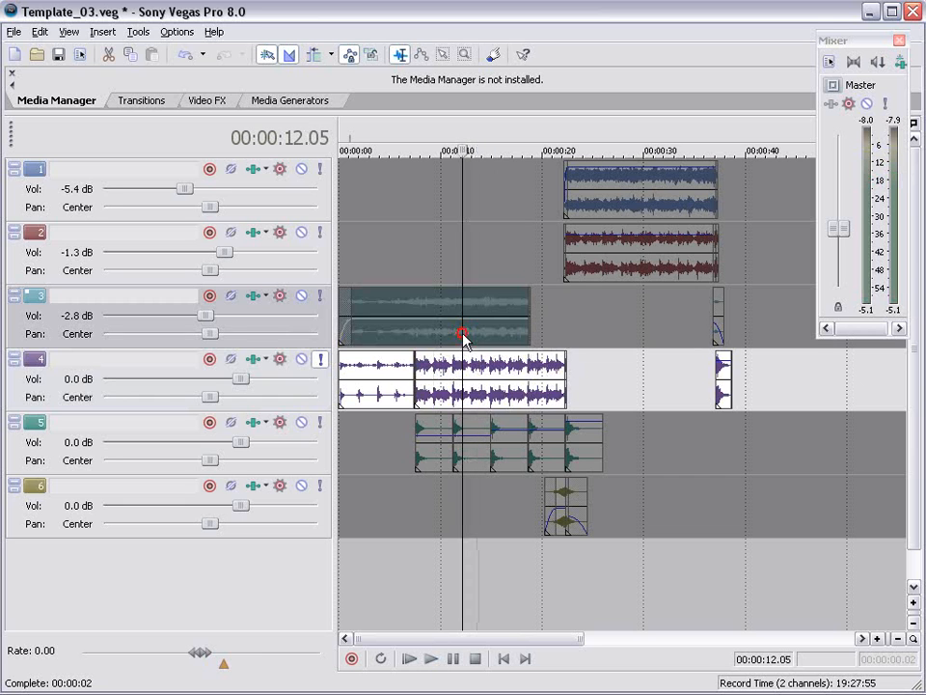
pyautogui.click(452, 355)
pyautogui.click(455, 331)
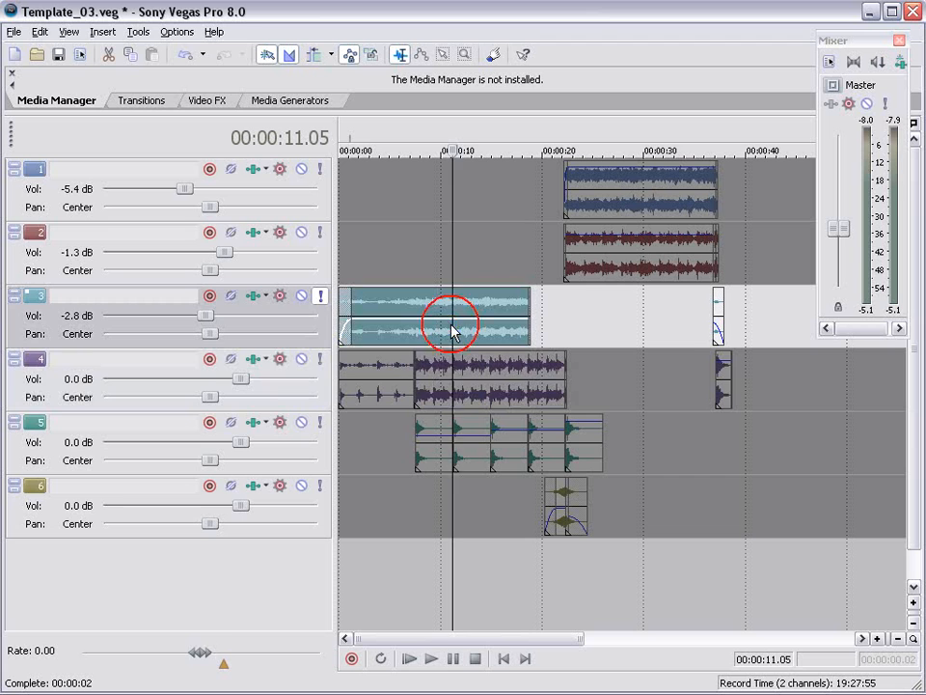
pyautogui.press('space')
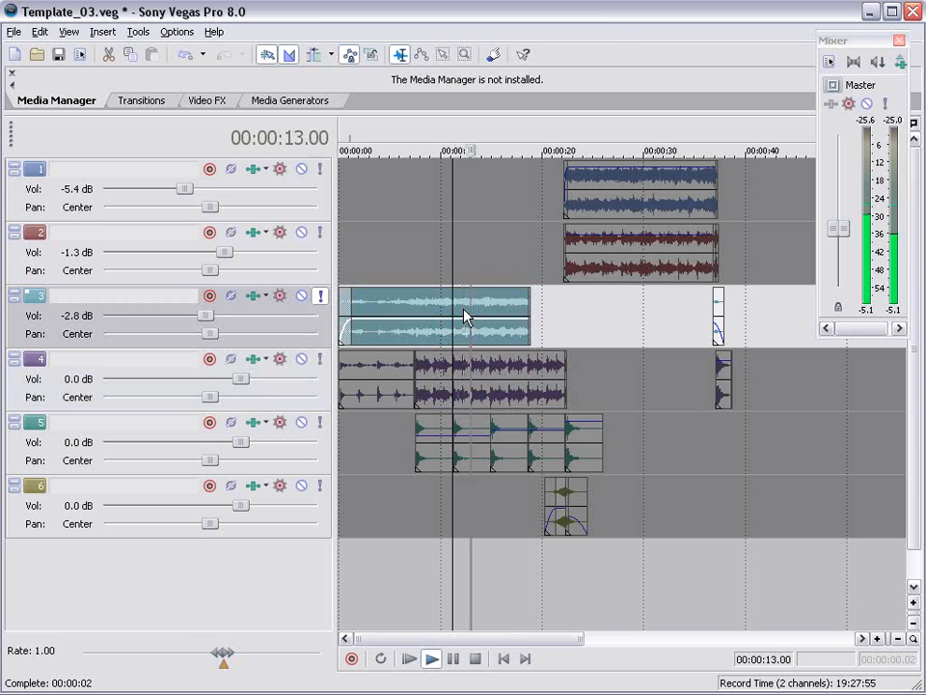
pyautogui.press('space')
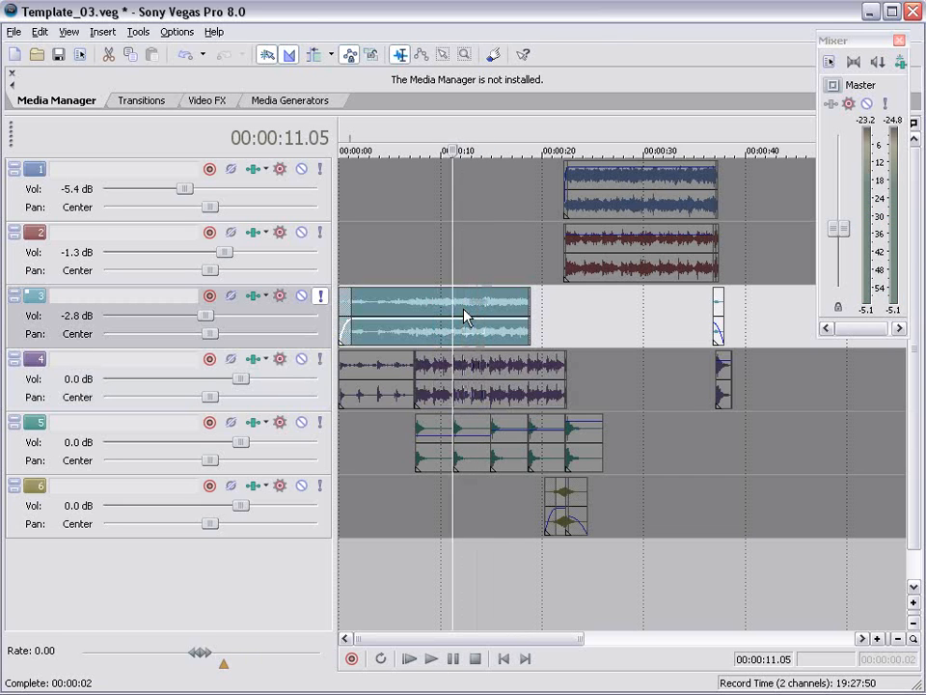
# Step: Solo track 5, play it from 00:00:14.27, and clear the solo
pyautogui.click(482, 442)
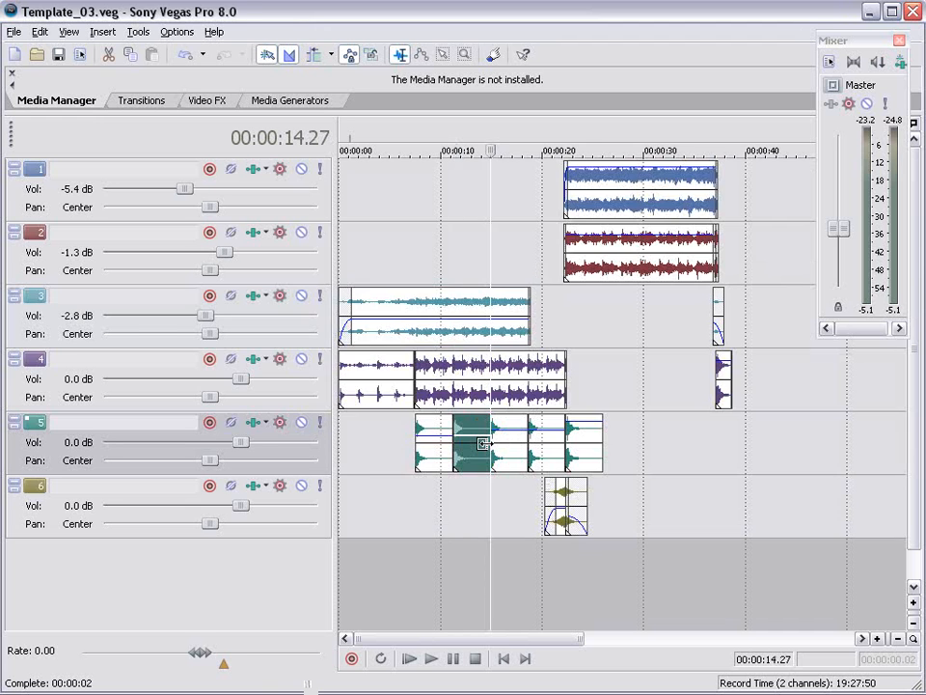
pyautogui.press('space')
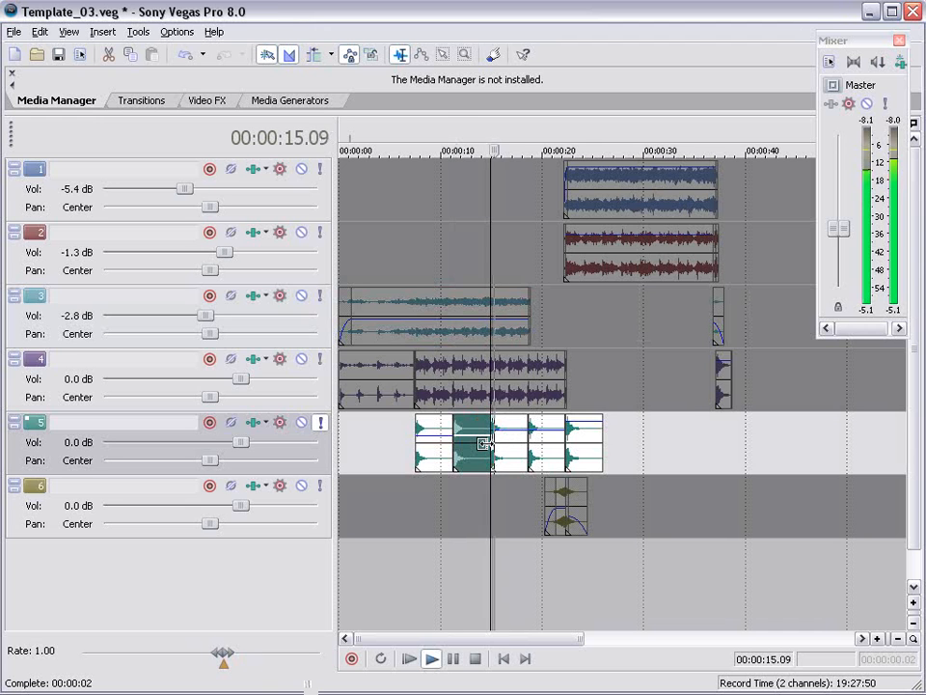
pyautogui.press('space')
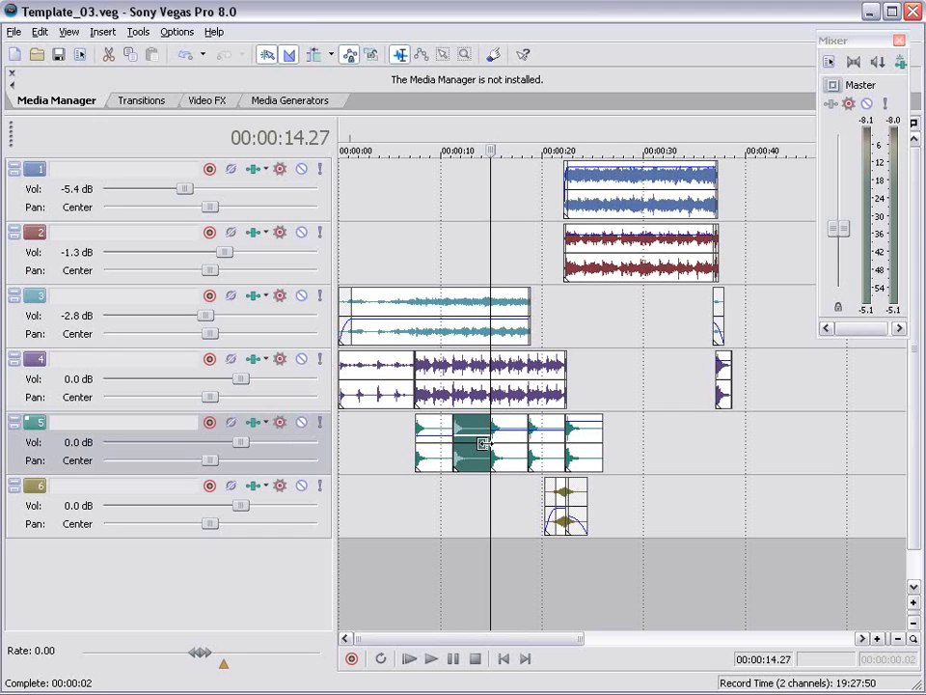
# Step: Solo track 6 and listen to its first clip from 00:00:21.10
pyautogui.click(565, 500)
pyautogui.press('x')
pyautogui.click(556, 488)
pyautogui.press('space')
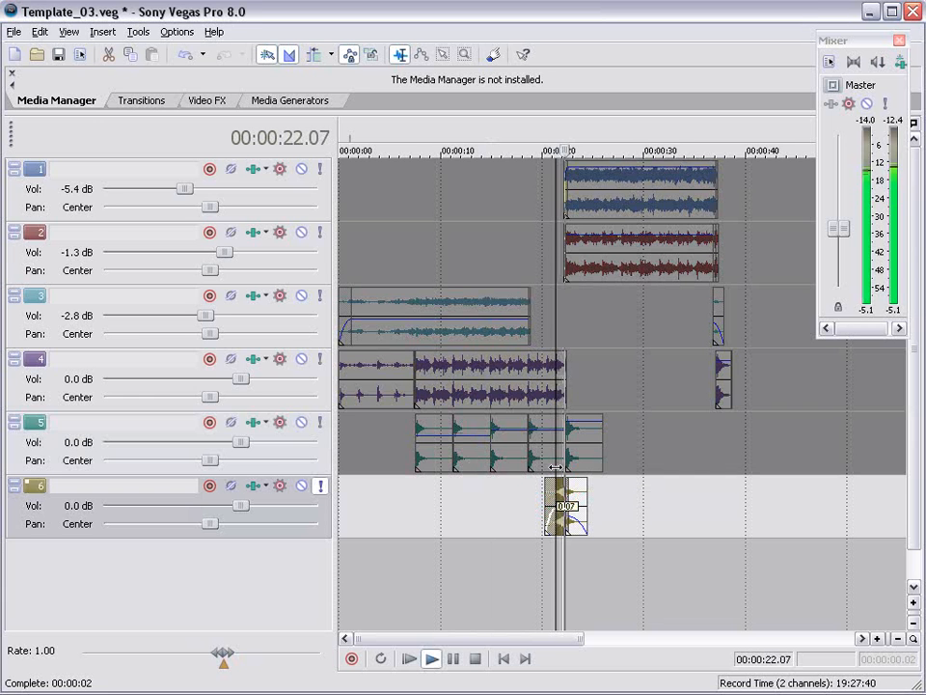
pyautogui.press('space')
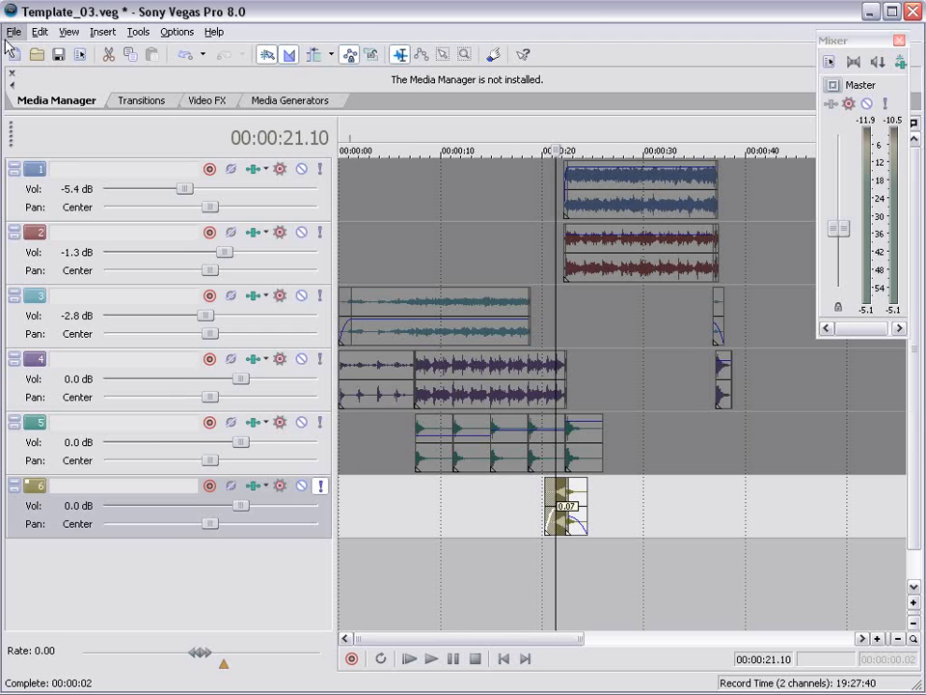
# Step: Open the Template_05.veg project, discarding the changes to Template_03.veg
pyautogui.click(13, 30)
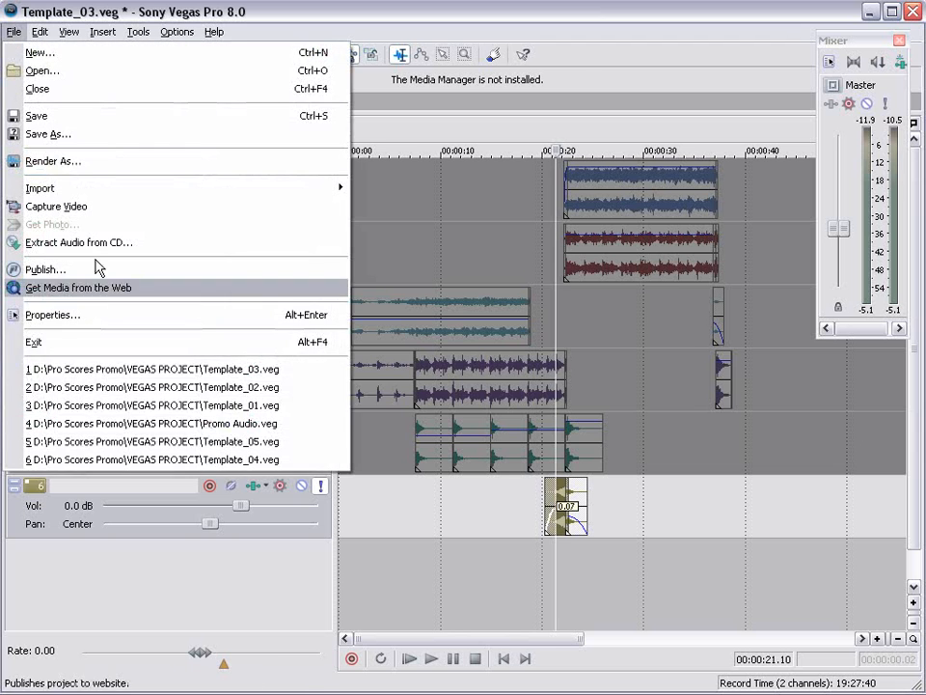
pyautogui.click(270, 443)
pyautogui.click(450, 288)
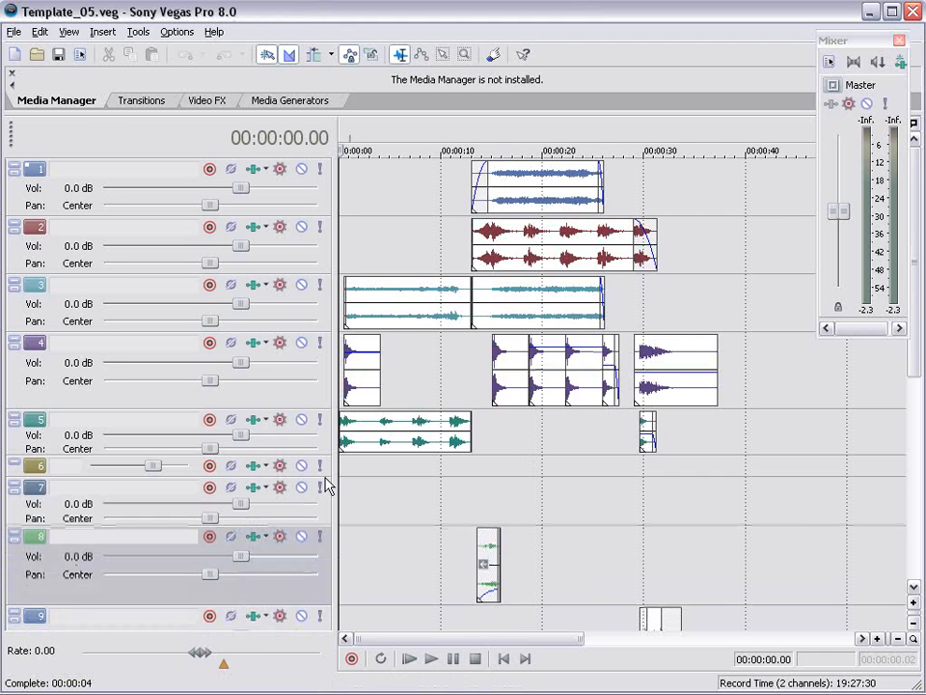
# Step: Lower the master volume to -11.4 dB and play the mix from 00:00:15.03, checking the tracks down to track 9
pyautogui.click(520, 439)
pyautogui.scroll(-2, 524, 441)
pyautogui.moveTo(913, 401); pyautogui.dragTo(911, 374)
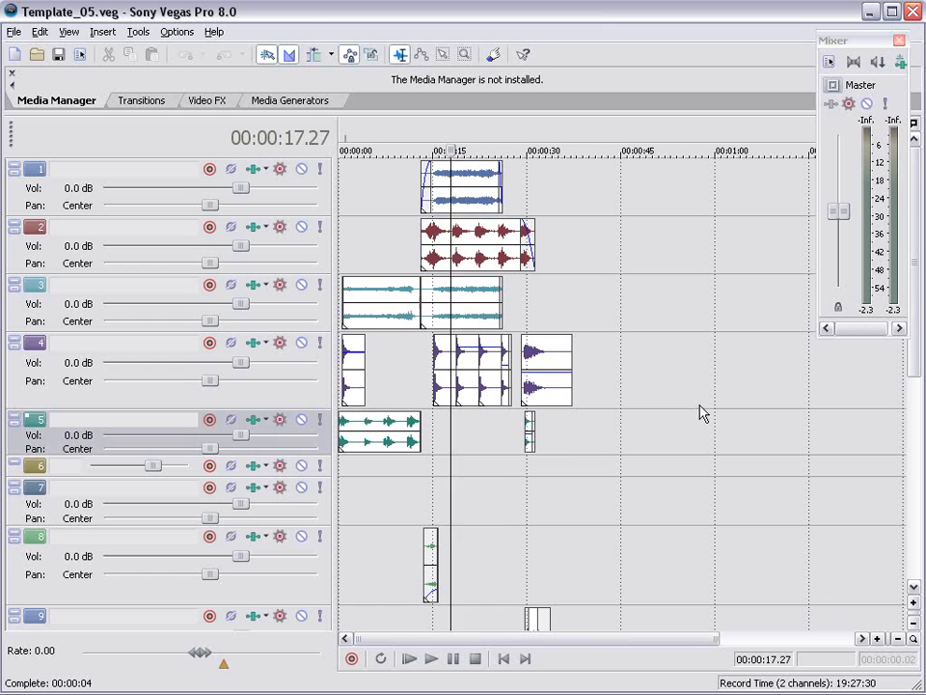
pyautogui.click(431, 436)
pyautogui.moveTo(839, 210); pyautogui.dragTo(834, 252)
pyautogui.press('space')
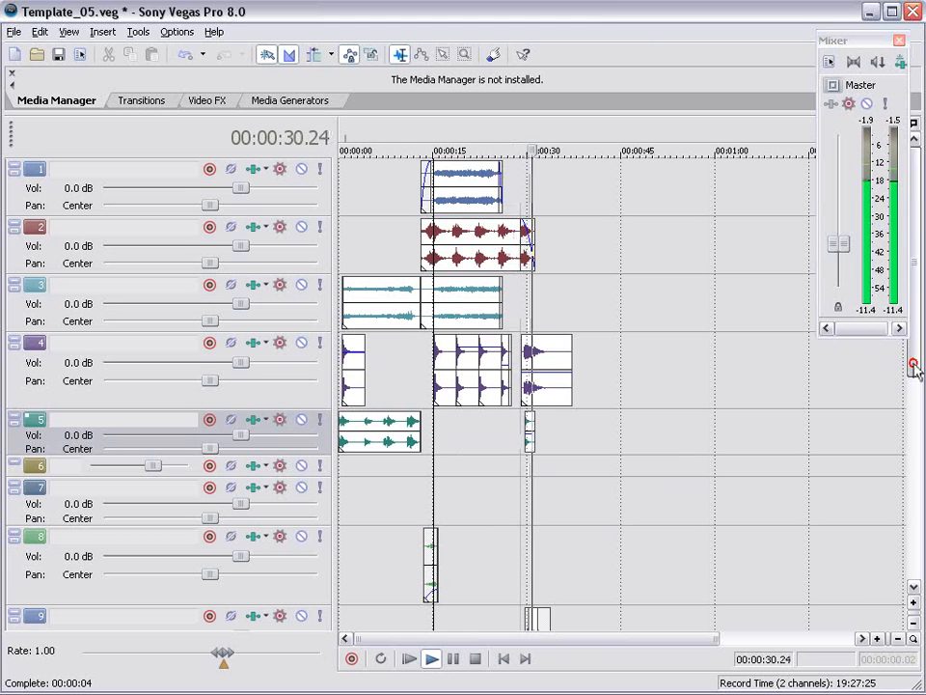
pyautogui.moveTo(912, 364); pyautogui.dragTo(916, 483)
pyautogui.press('space')
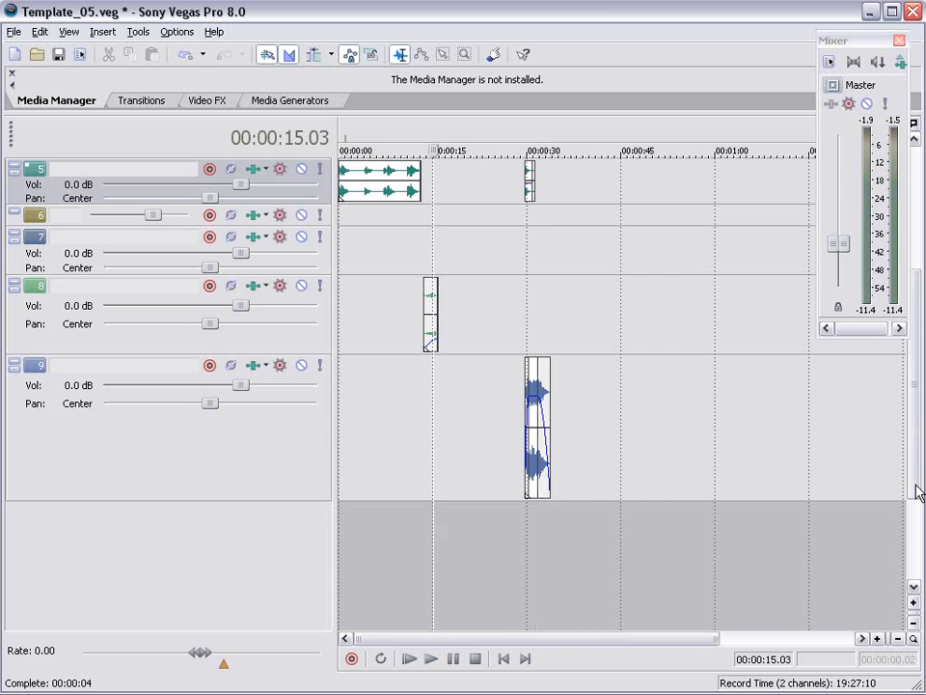
pyautogui.click(494, 299)
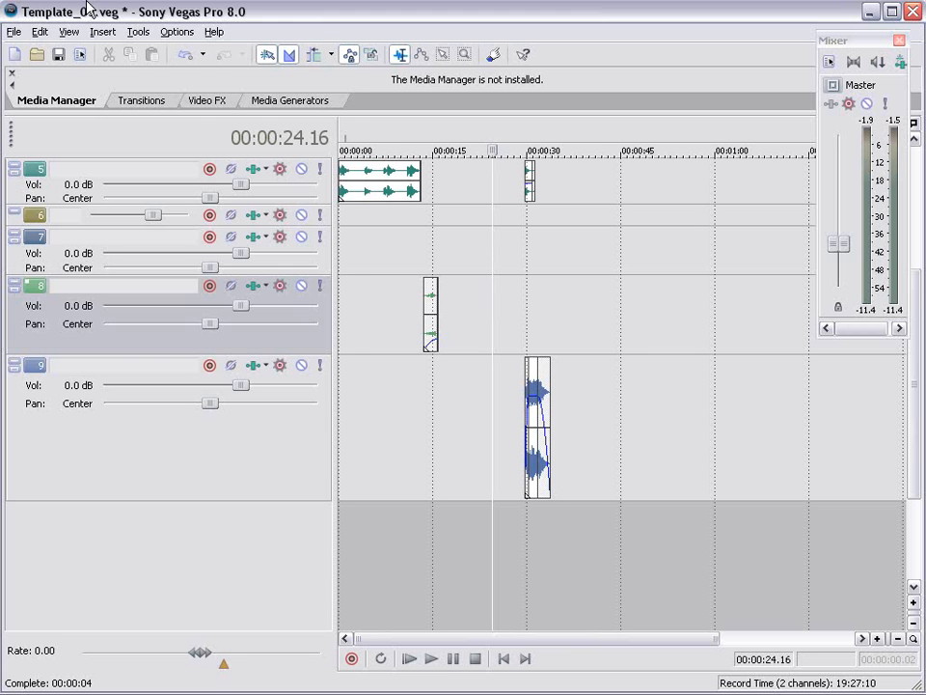
# Step: Create a new empty project, saving the changes to Template_05.veg
pyautogui.click(13, 32)
pyautogui.click(37, 54)
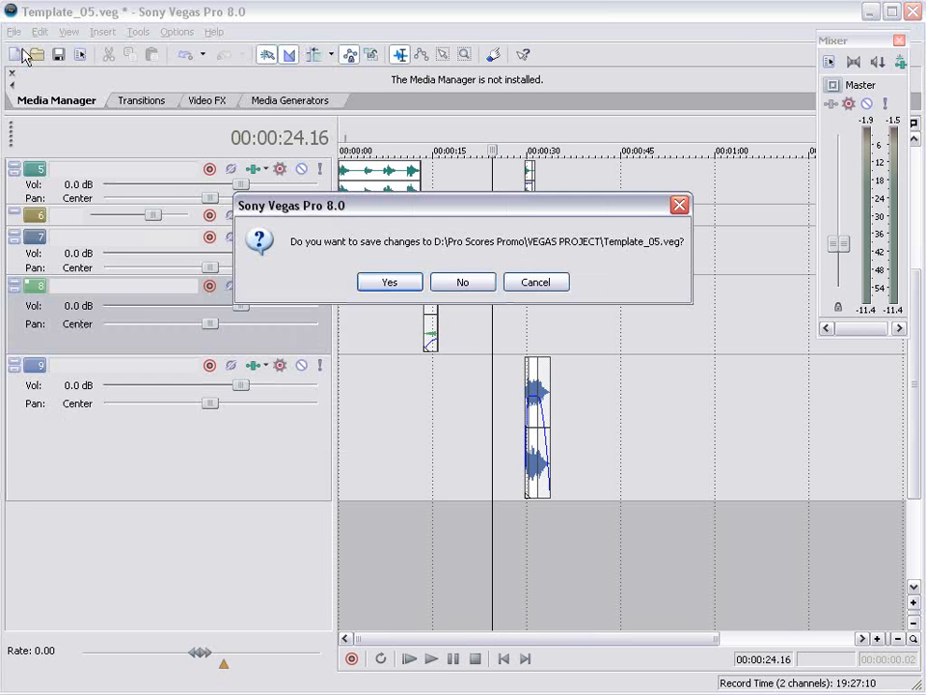
pyautogui.click(390, 282)
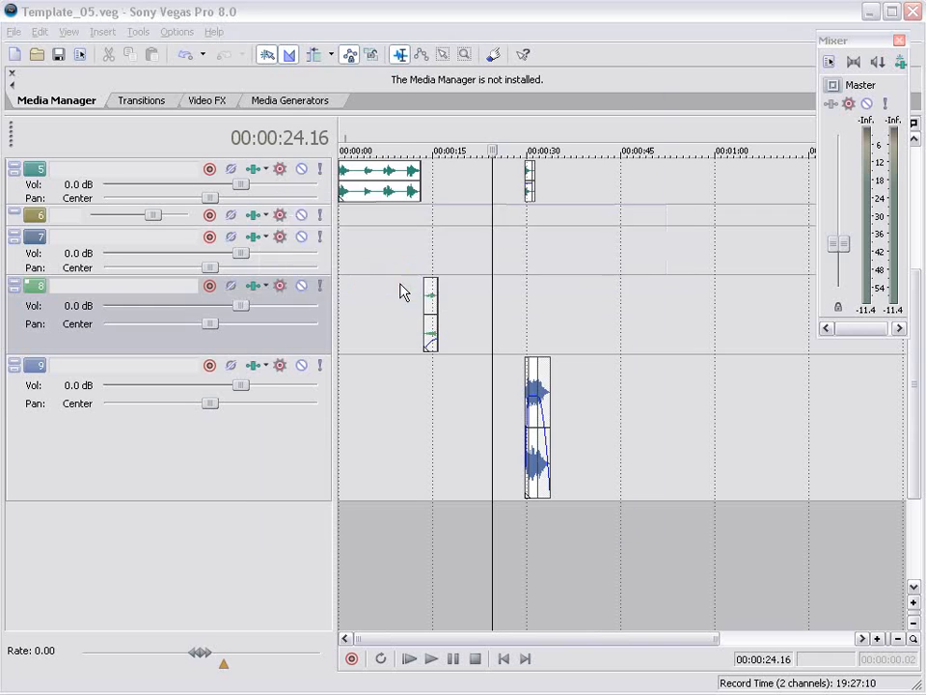
pyautogui.click(542, 517)
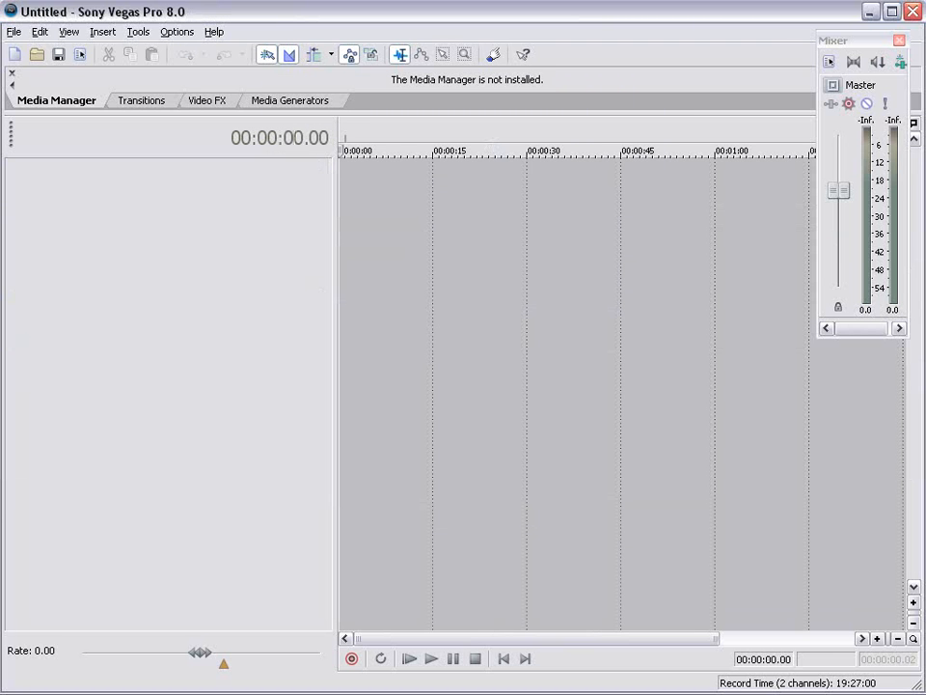
# Step: Switch to Adobe Bridge and look over the Pro Scores folders from 1-Epic Music to 4-Sound Design
pyautogui.hotkey('alt', 'Tab')
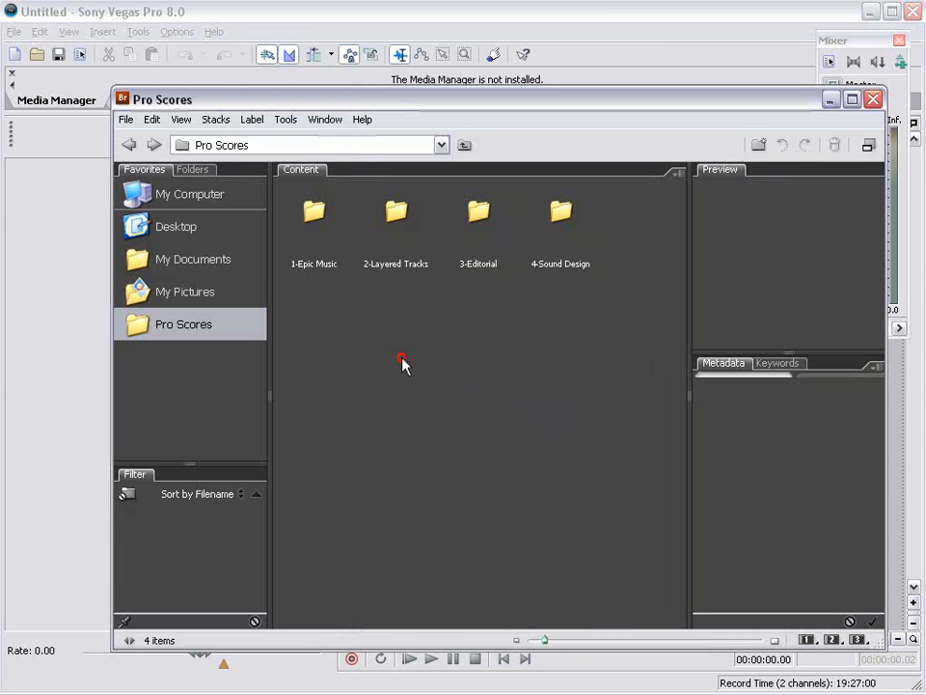
pyautogui.click(328, 215)
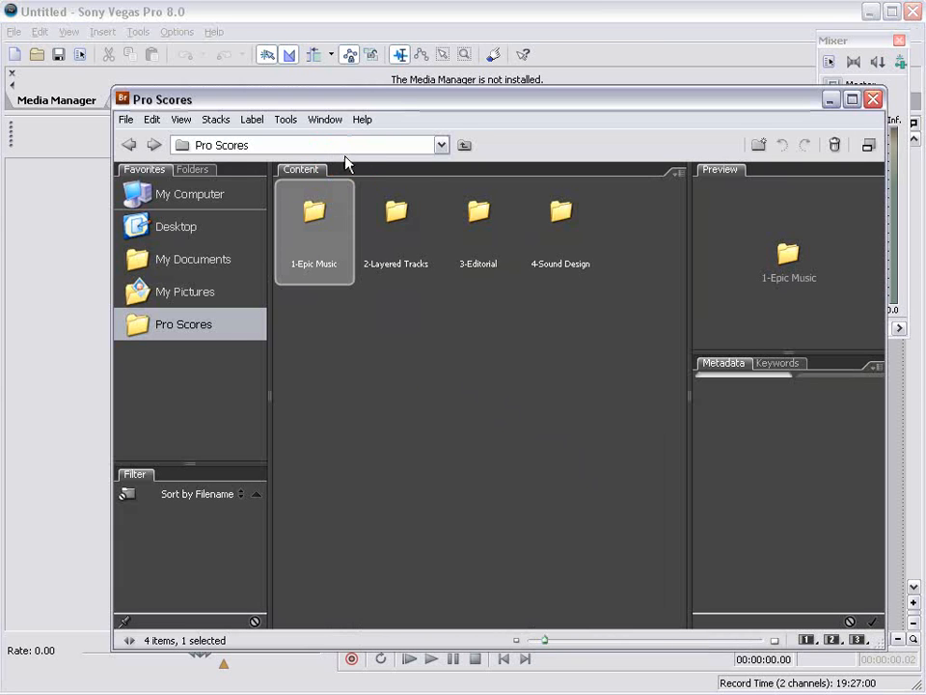
pyautogui.click(412, 206)
pyautogui.click(478, 208)
pyautogui.click(560, 207)
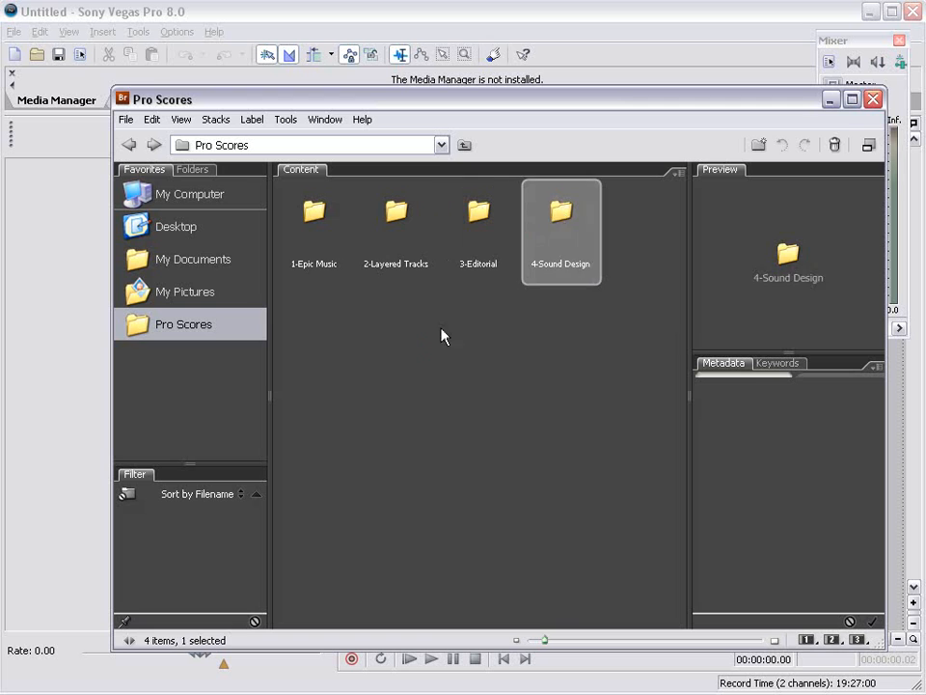
pyautogui.click(444, 336)
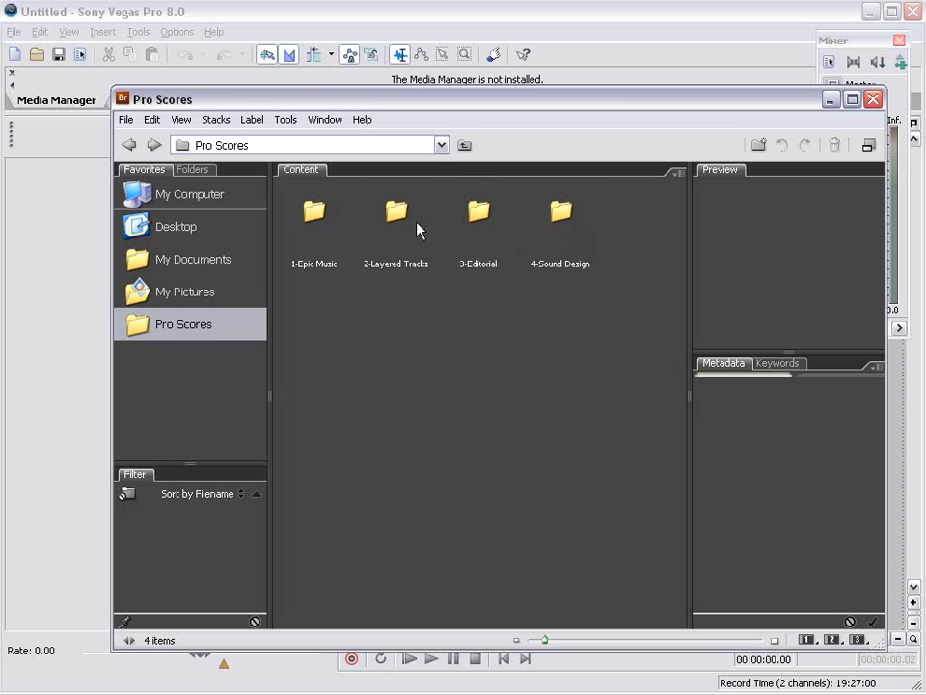
# Step: Open the Percussion folder inside 1-Epic Music and browse its audio files
pyautogui.doubleClick(328, 218)
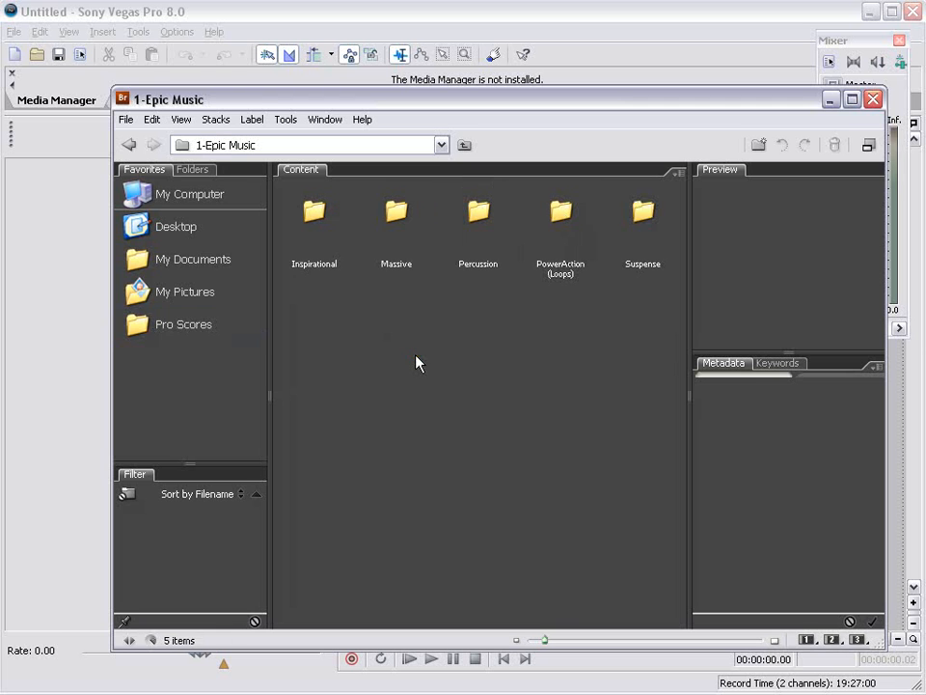
pyautogui.doubleClick(472, 211)
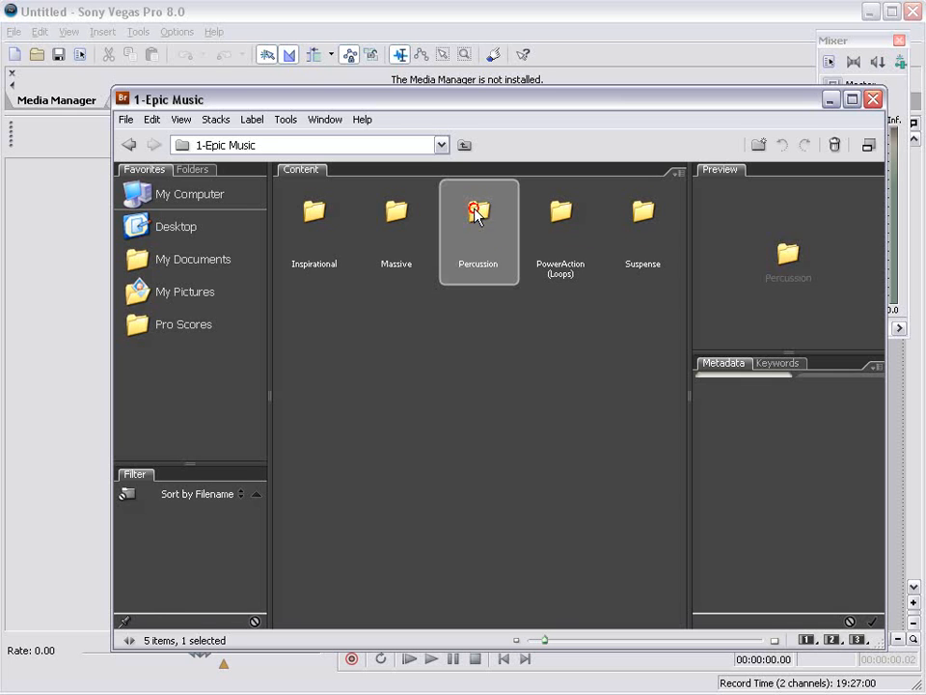
pyautogui.moveTo(679, 286); pyautogui.dragTo(681, 314)
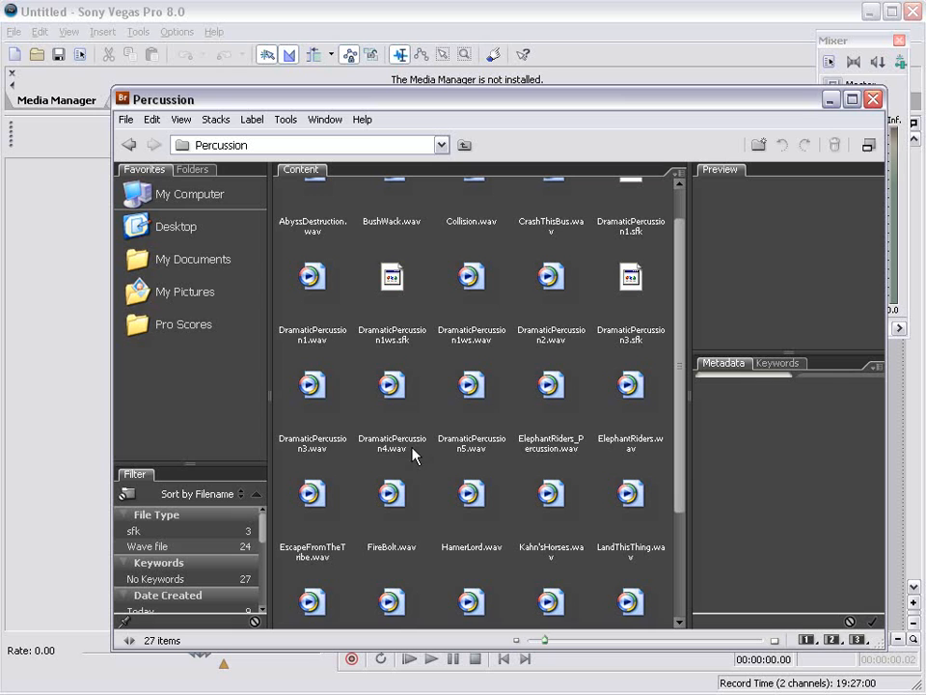
# Step: Preview percussion tracks including DramaticPercussion1ws.wav, DramaticPercussion2.wav and DramaticPercussion5.wav
pyautogui.click(312, 391)
pyautogui.click(473, 282)
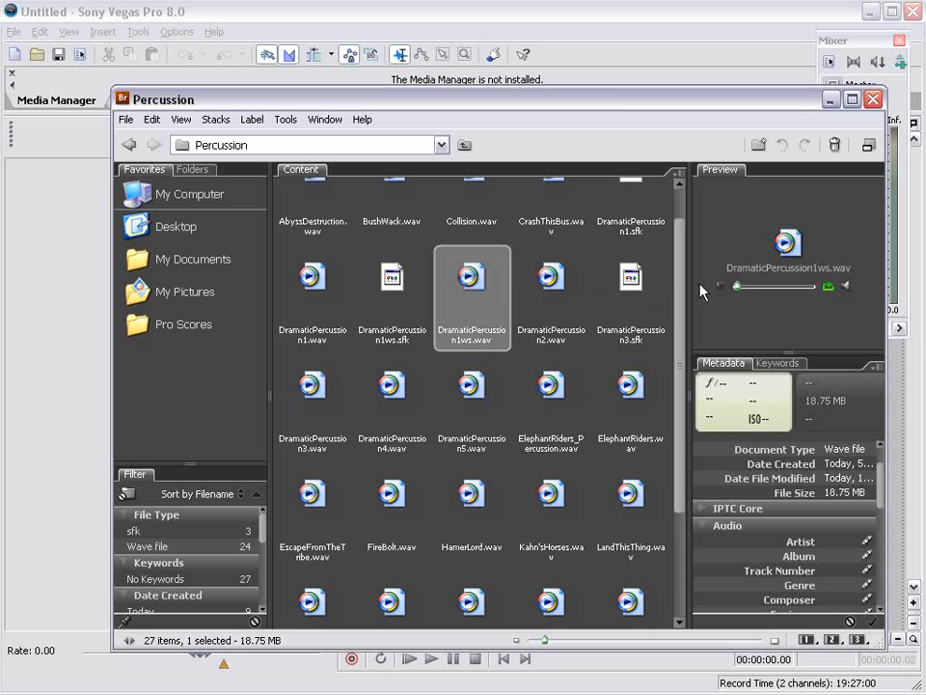
pyautogui.click(540, 288)
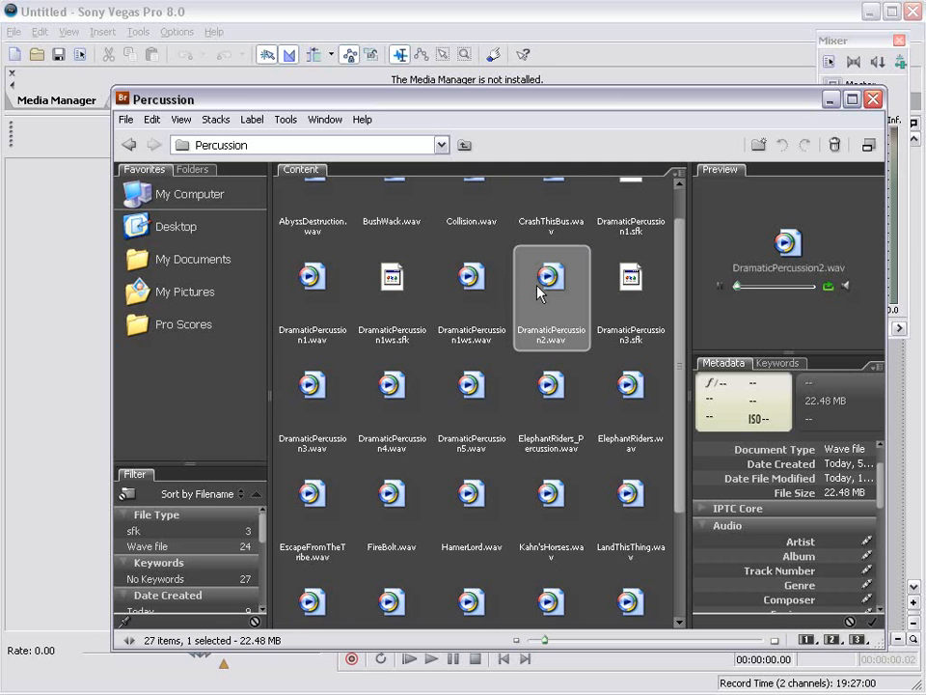
pyautogui.moveTo(765, 296); pyautogui.dragTo(789, 292)
pyautogui.click(552, 384)
pyautogui.press('Left')
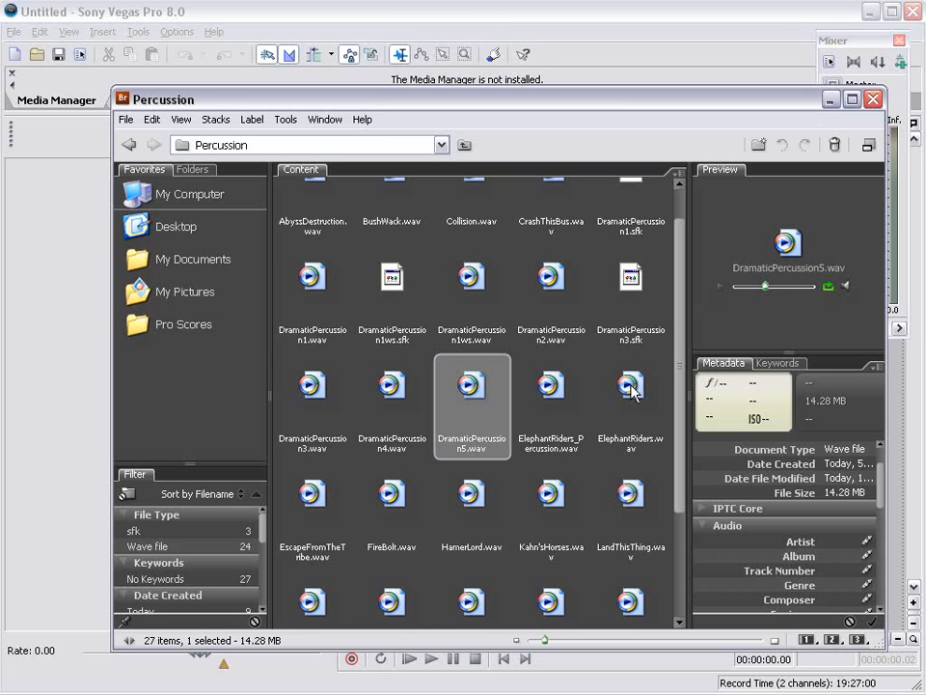
# Step: Add DramaticPercussion5.wav from the Percussion folder to the start of the Vegas timeline and make its track taller
pyautogui.click(548, 424)
pyautogui.click(496, 411)
pyautogui.moveTo(293, 106); pyautogui.dragTo(285, 274)
pyautogui.moveTo(461, 570); pyautogui.dragTo(341, 180)
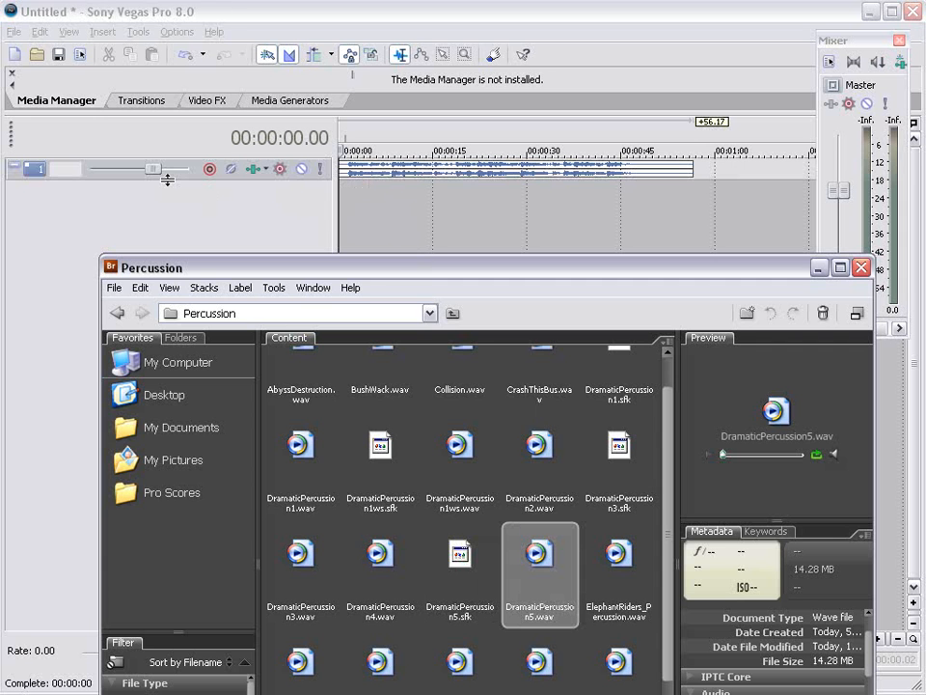
pyautogui.moveTo(170, 178); pyautogui.dragTo(163, 215)
# Step: Switch to Premiere Pro, import DramaticPercussion5.wav from Bridge and place it at the start of Audio 1 in Sequence 01
pyautogui.hotkey('alt', 'Tab')
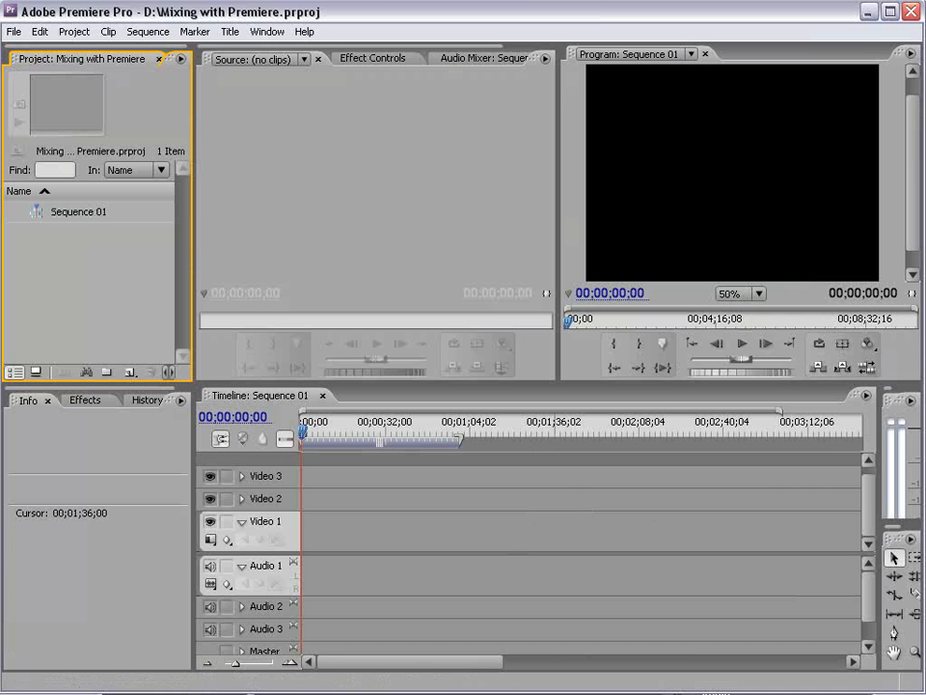
pyautogui.hotkey('alt', 'Tab')
pyautogui.moveTo(541, 555); pyautogui.dragTo(61, 274)
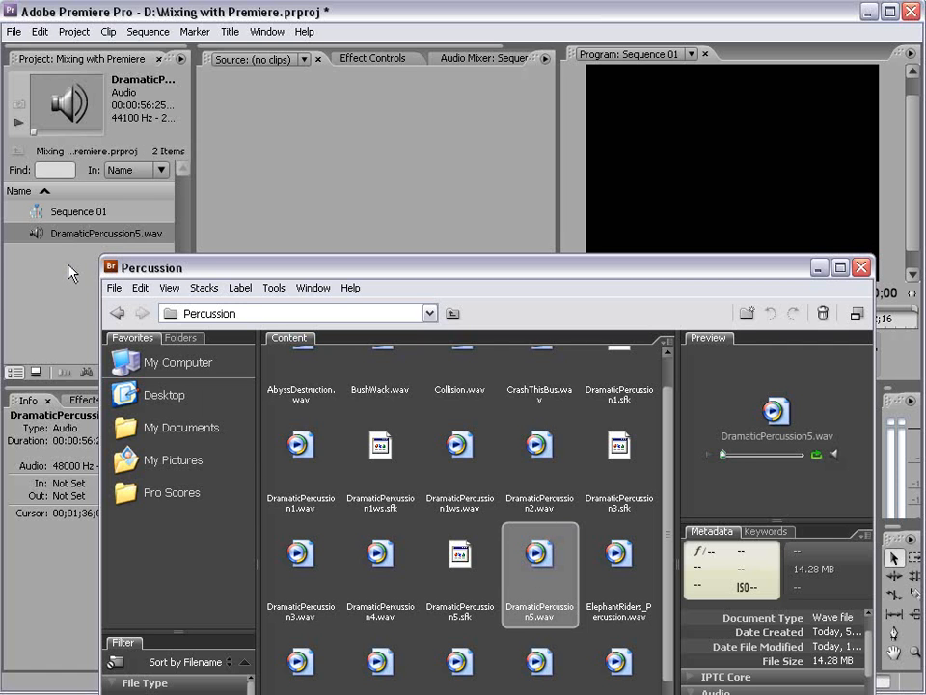
pyautogui.click(84, 253)
pyautogui.click(84, 235)
pyautogui.moveTo(286, 448); pyautogui.dragTo(264, 455)
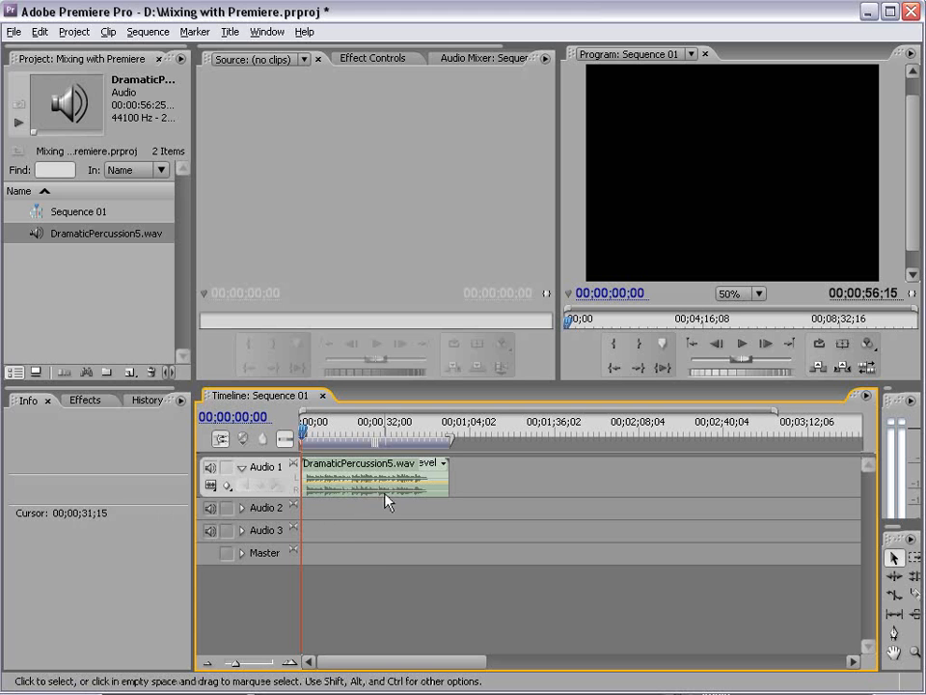
# Step: Switch to After Effects, import DramaticPercussion5.wav from Bridge and create a composition from it
pyautogui.hotkey('alt', 'Tab')
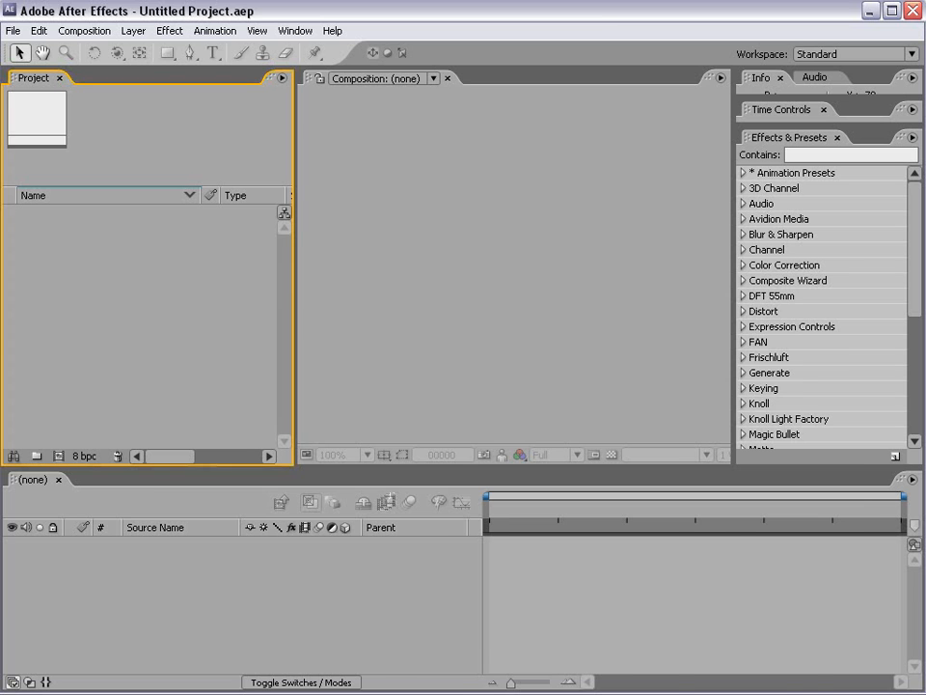
pyautogui.hotkey('alt', 'Tab')
pyautogui.moveTo(550, 569); pyautogui.dragTo(52, 292)
pyautogui.moveTo(52, 216); pyautogui.dragTo(484, 547)
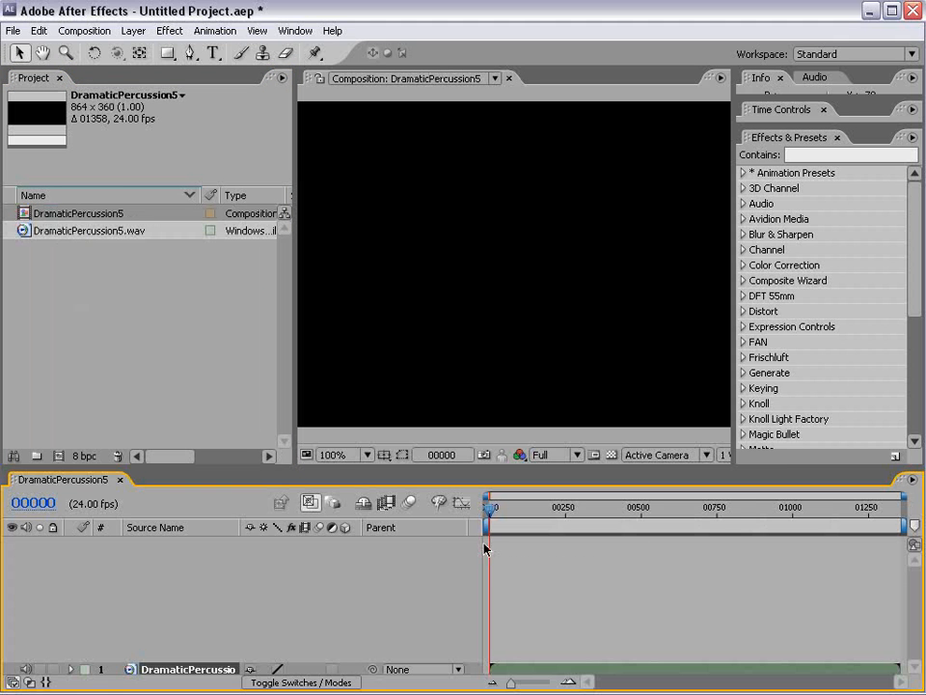
pyautogui.click(873, 639)
# Step: Reveal the DramaticPercussion5 layer's audio waveform and move the current time to frame 45
pyautogui.click(538, 546)
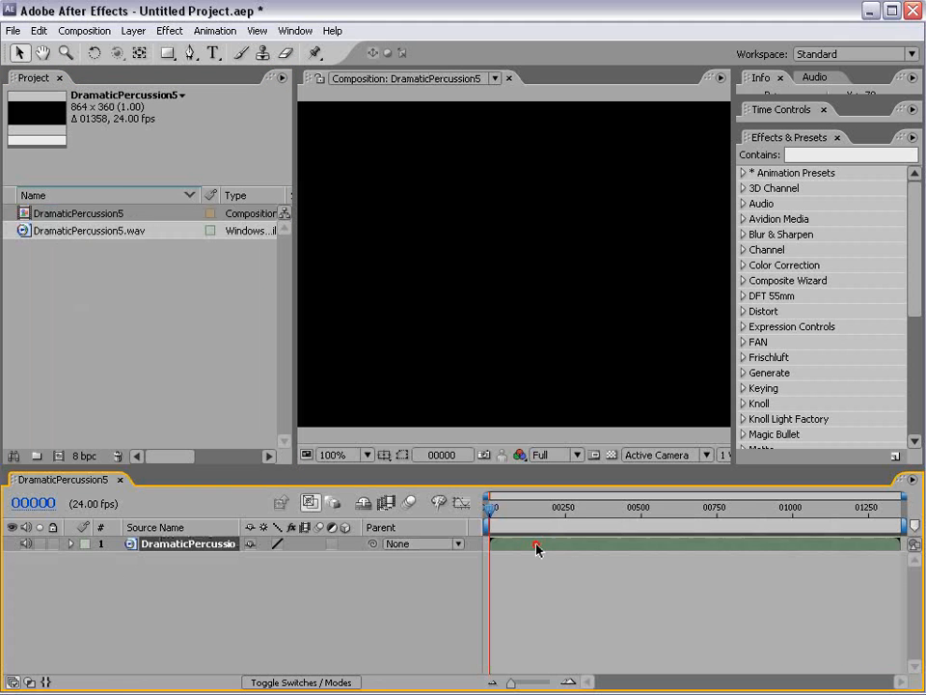
pyautogui.press('l')
pyautogui.press('l')
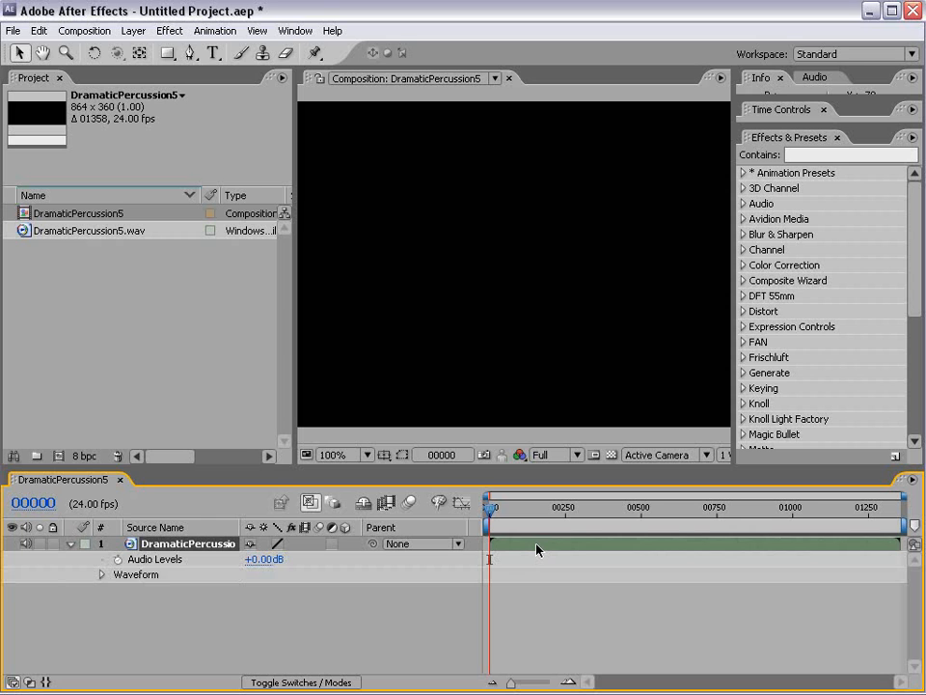
pyautogui.moveTo(491, 509); pyautogui.dragTo(504, 513)
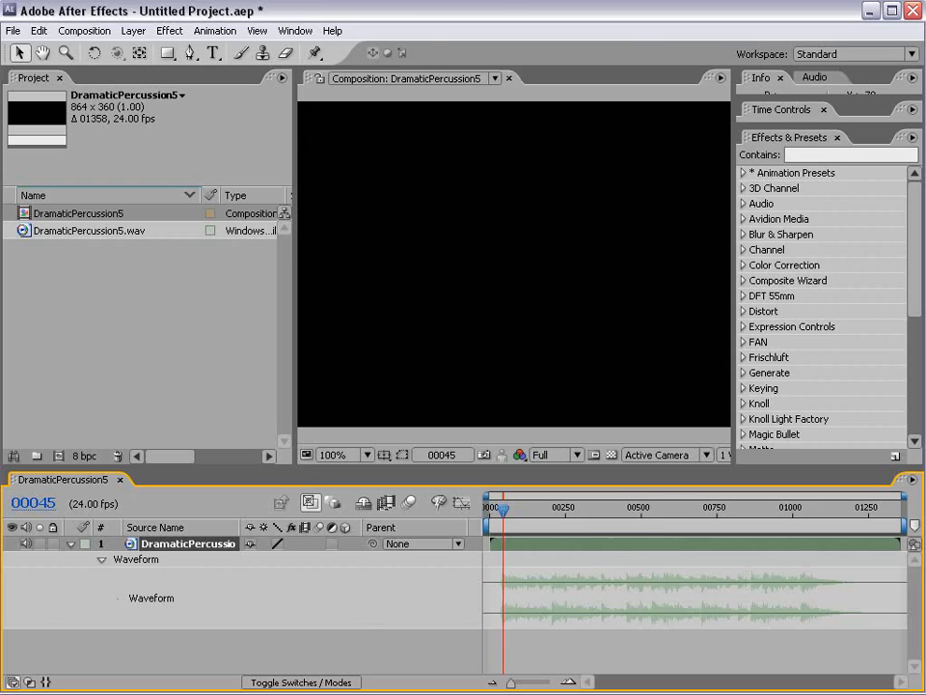
# Step: Switch to Firefox and read the Video Copilot blog post Audio in After Effects, including its importing, previewing and waveform sections
pyautogui.hotkey('alt', 'Tab')
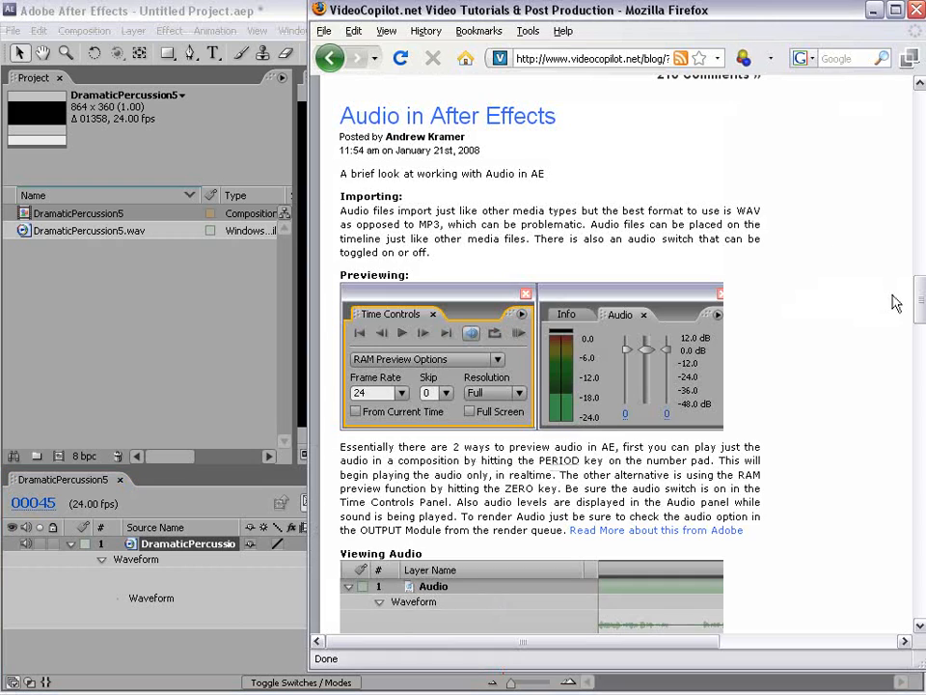
pyautogui.moveTo(920, 296); pyautogui.dragTo(920, 108)
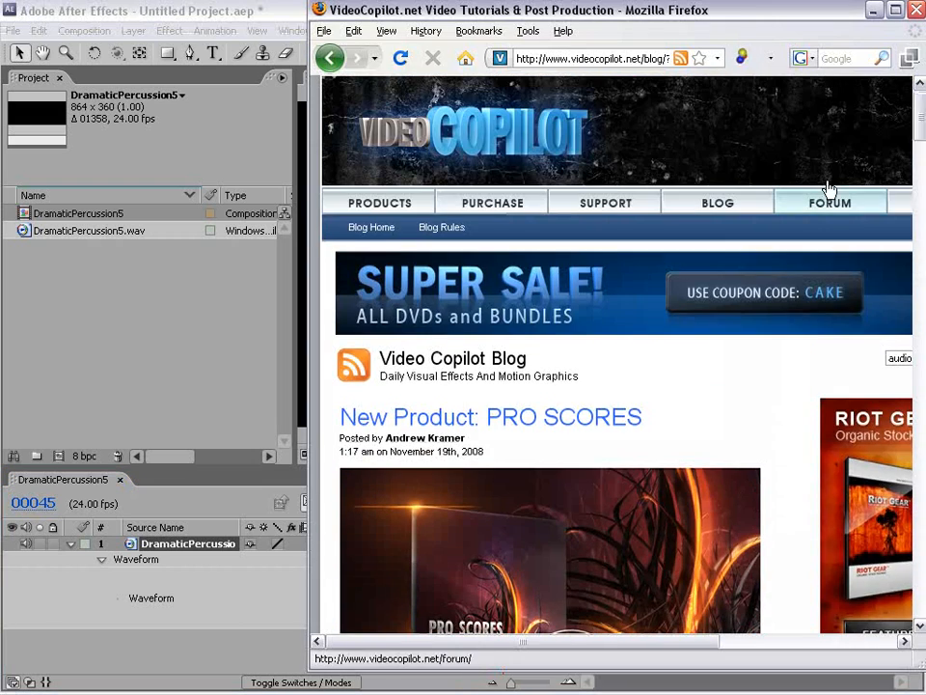
pyautogui.moveTo(430, 12); pyautogui.dragTo(166, 40)
pyautogui.moveTo(651, 689); pyautogui.dragTo(885, 693)
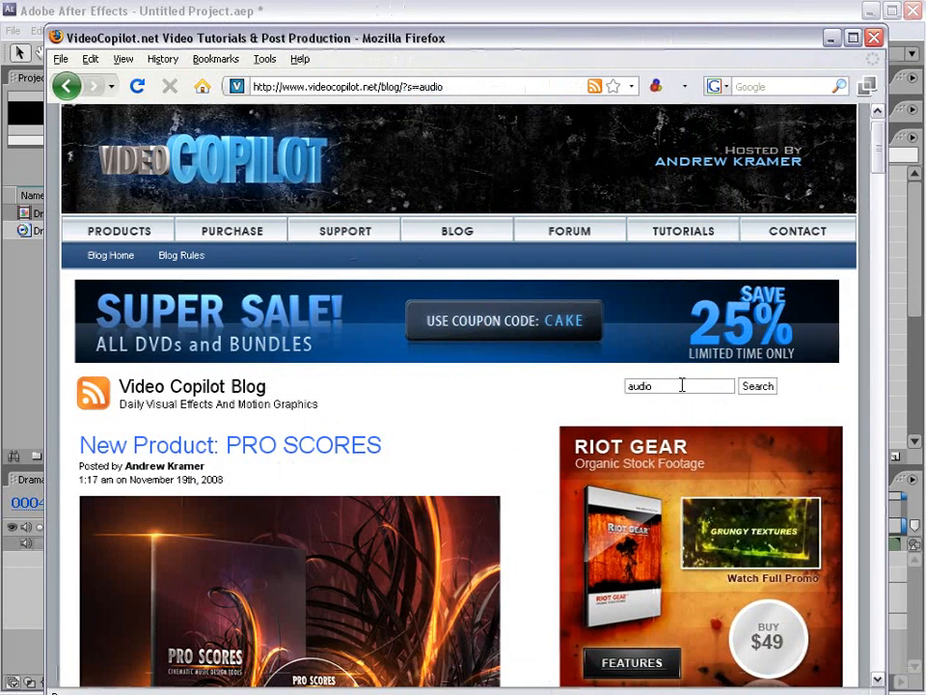
pyautogui.moveTo(874, 145); pyautogui.dragTo(874, 343)
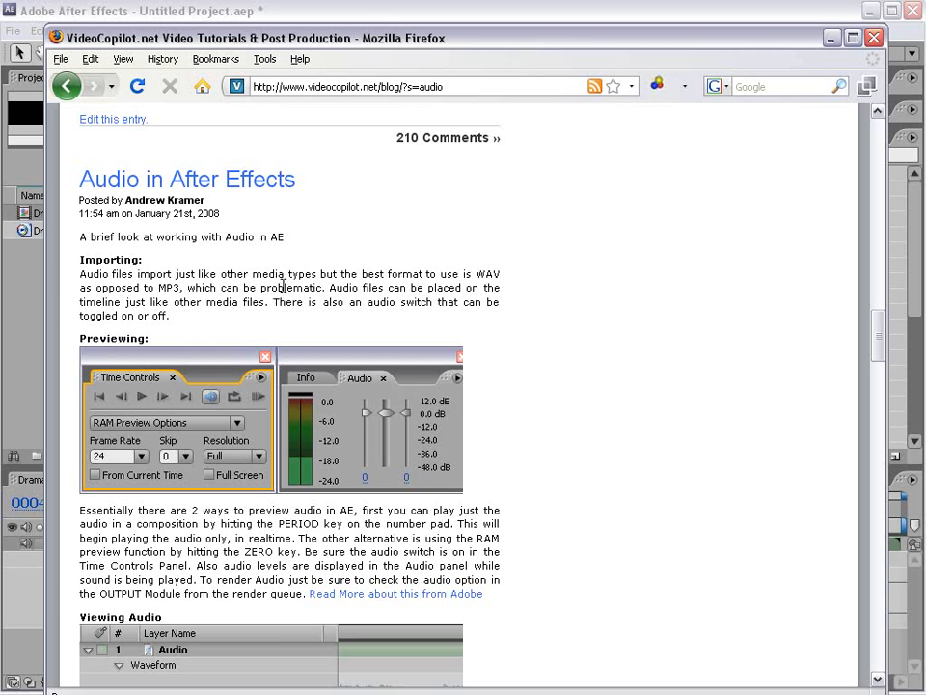
pyautogui.moveTo(216, 274); pyautogui.dragTo(267, 303)
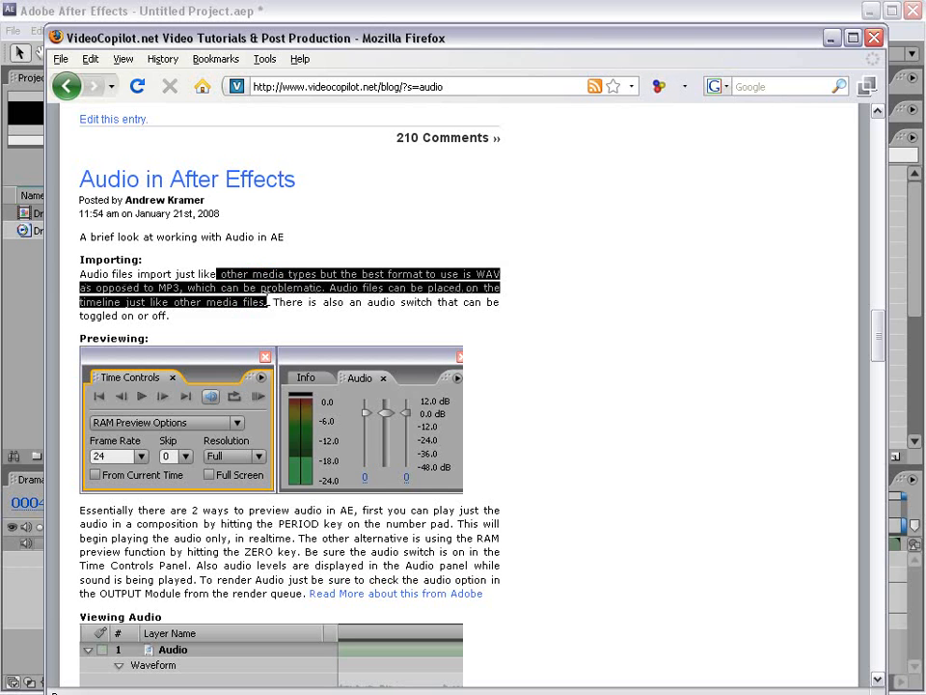
pyautogui.scroll(-7, 274, 304)
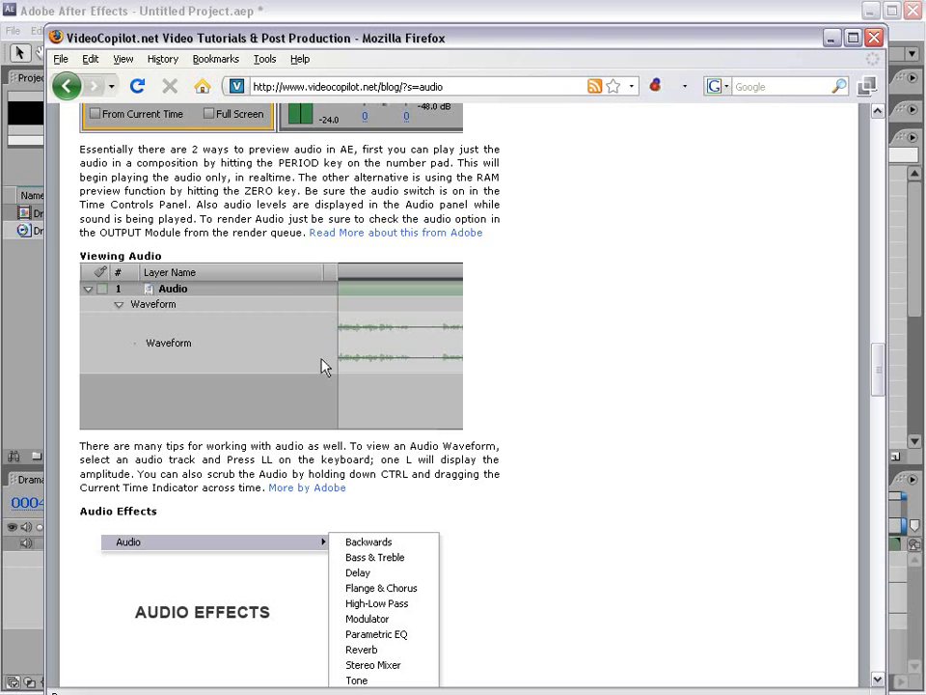
pyautogui.moveTo(150, 165); pyautogui.dragTo(235, 219)
pyautogui.click(235, 220)
pyautogui.moveTo(201, 39); pyautogui.dragTo(809, 99)
# Step: Move the After Effects time indicator to frame 188 and preview the audio briefly from there
pyautogui.moveTo(538, 508); pyautogui.dragTo(548, 516)
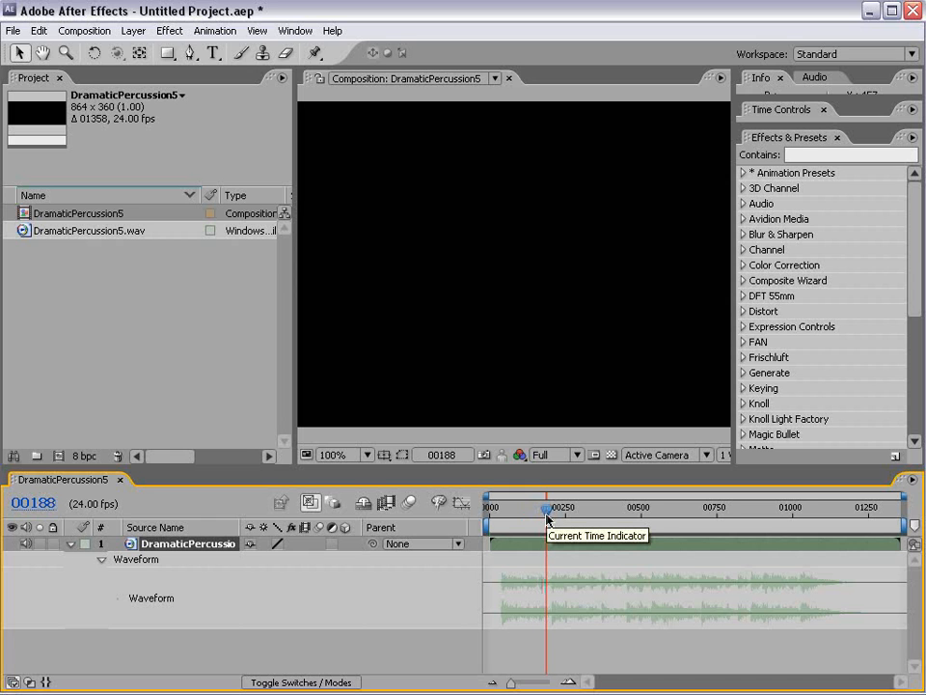
pyautogui.press('KP_Decimal')
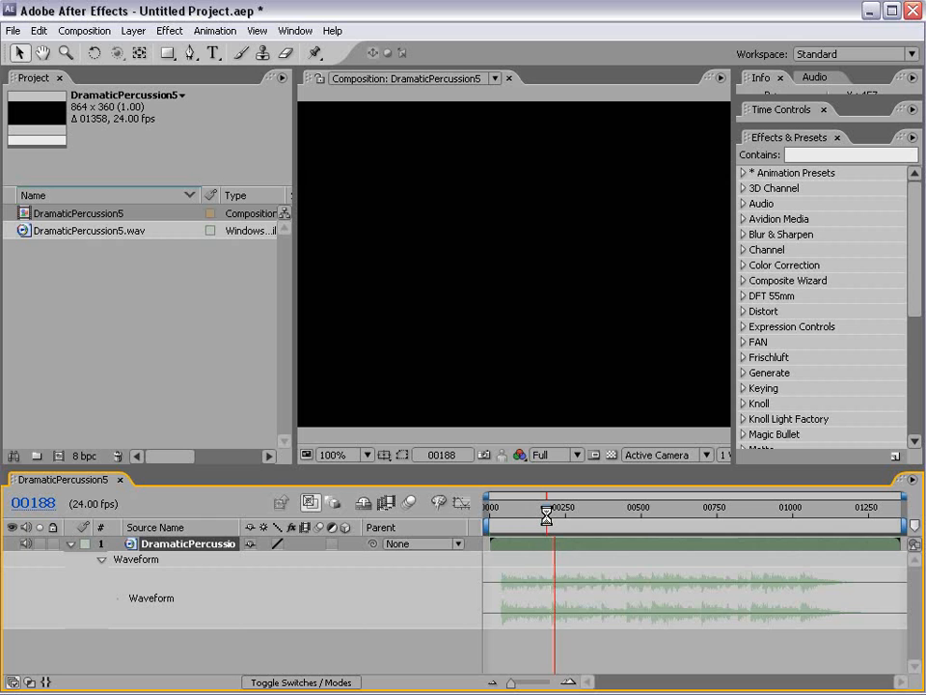
pyautogui.press('KP_Decimal')
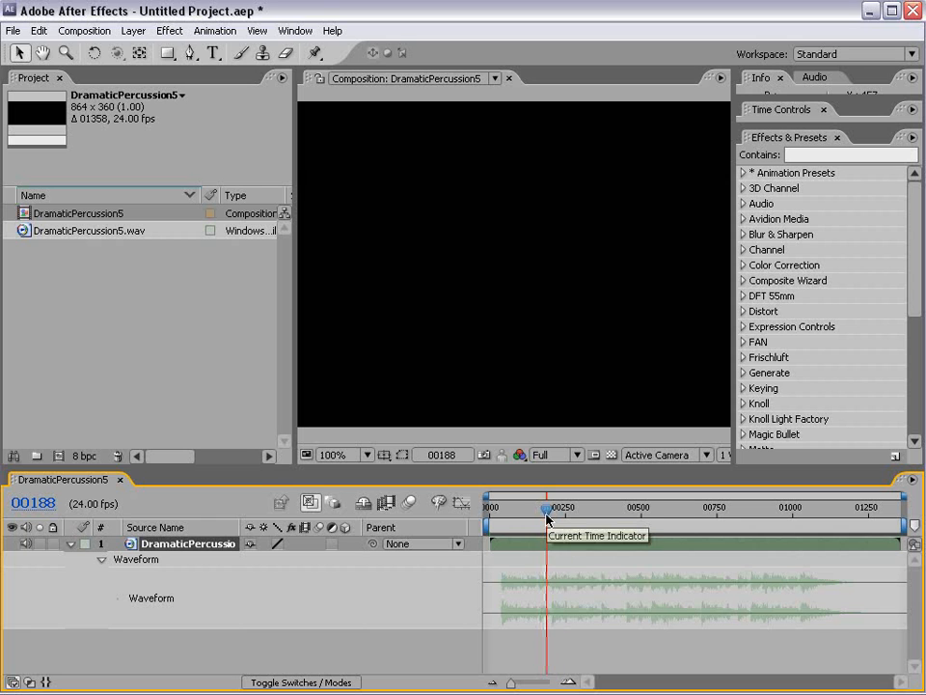
# Step: Keyframe the layer's Audio Levels at frame 188 and lower them to -15.90 dB at frame 122
pyautogui.click(70, 545)
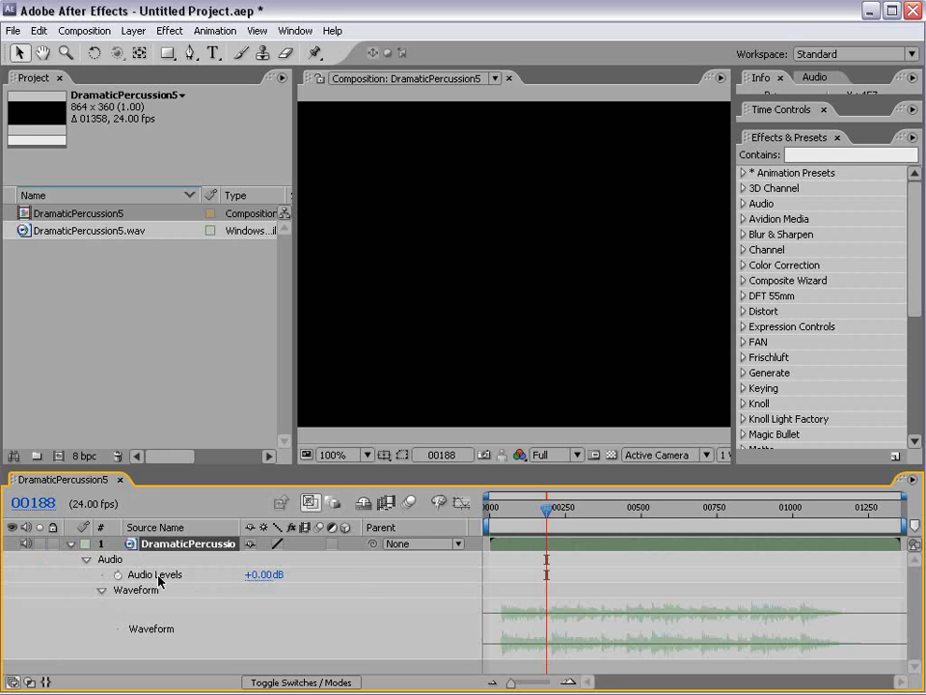
pyautogui.click(118, 574)
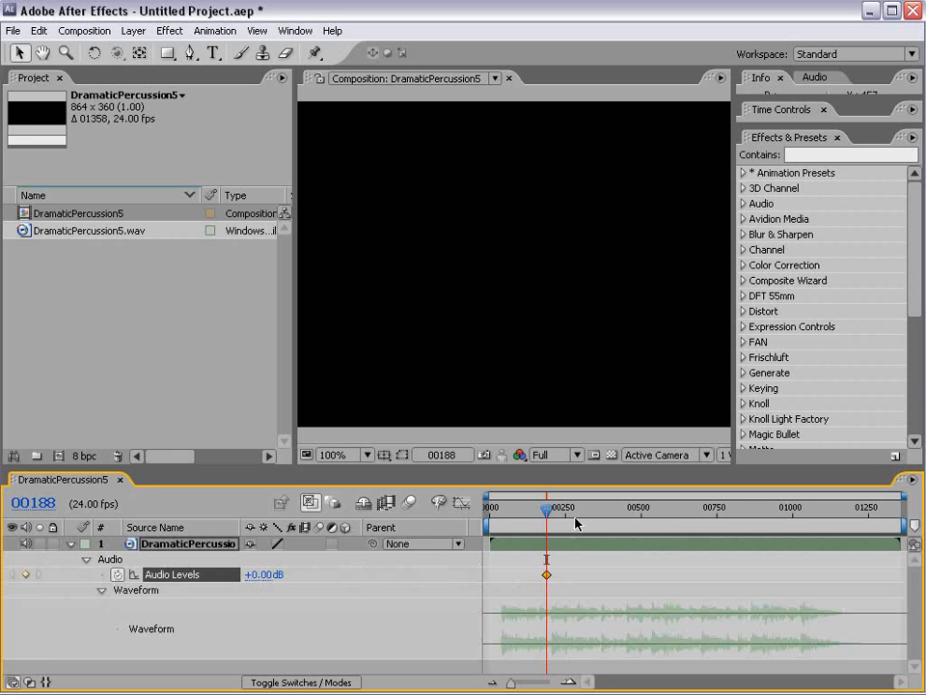
pyautogui.click(527, 521)
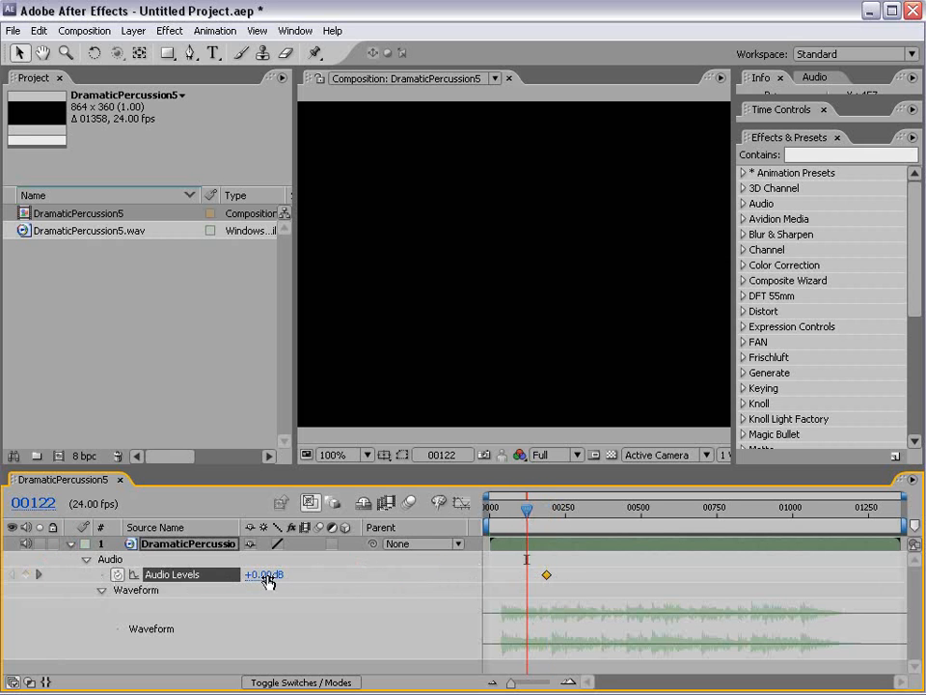
pyautogui.moveTo(265, 577); pyautogui.dragTo(128, 584)
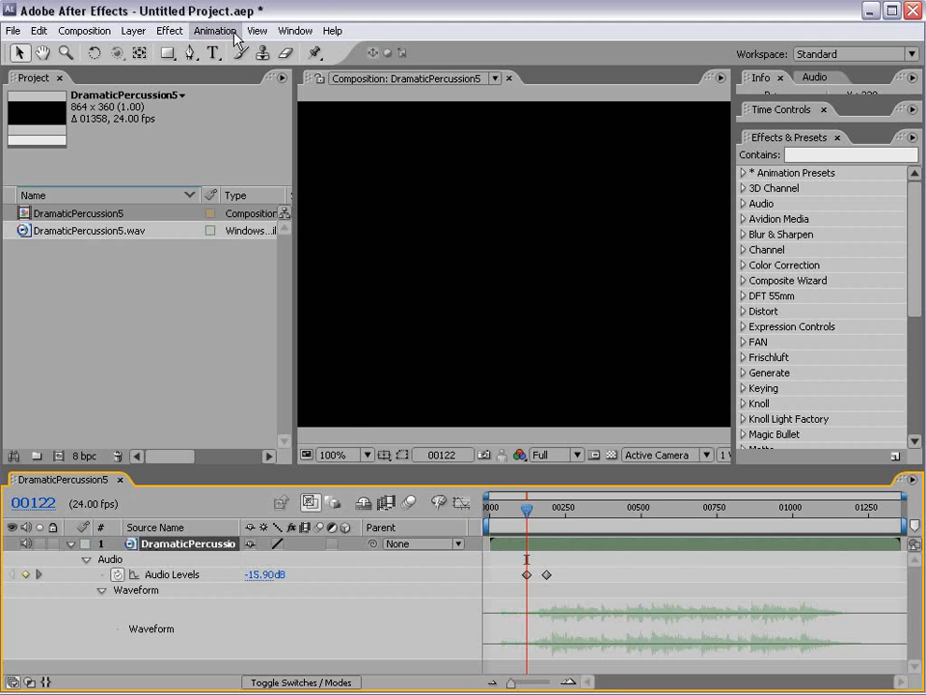
# Step: Look over the built-in Audio effects such as Bass & Treble, and collapse the layer's properties
pyautogui.click(170, 30)
pyautogui.moveTo(201, 119)
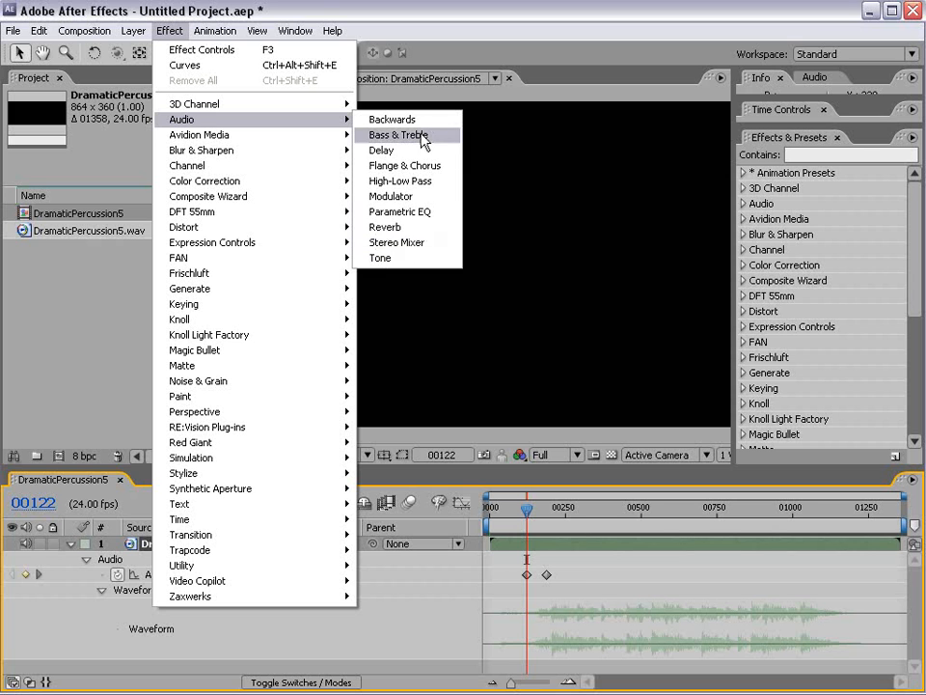
pyautogui.click(69, 544)
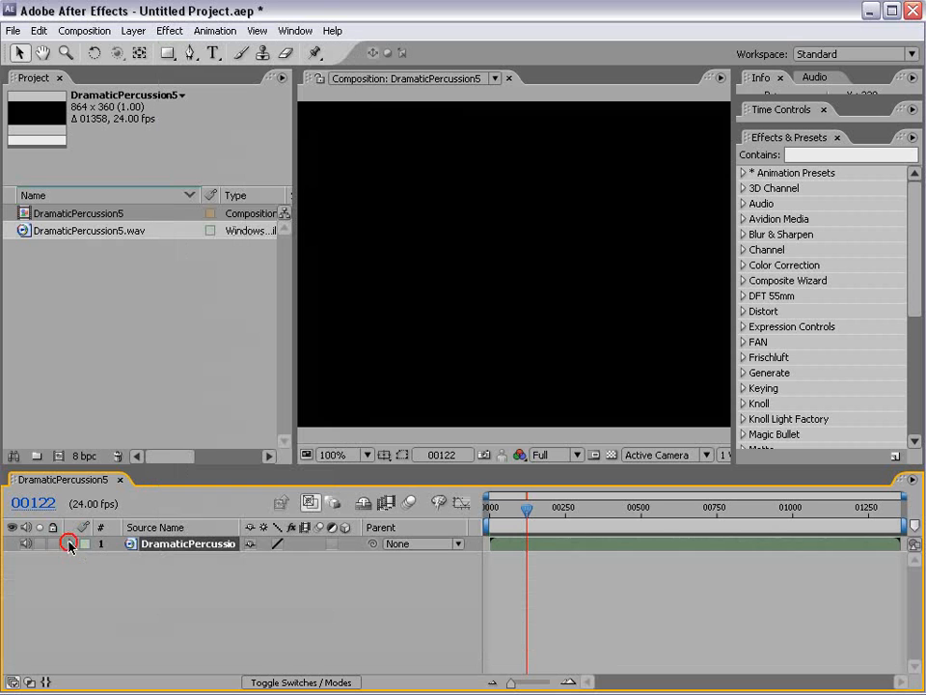
# Step: Select the DramaticPercussion5 layer and show the Audio panel enlarged with its meters and level sliders
pyautogui.click(138, 601)
pyautogui.click(188, 543)
pyautogui.click(813, 78)
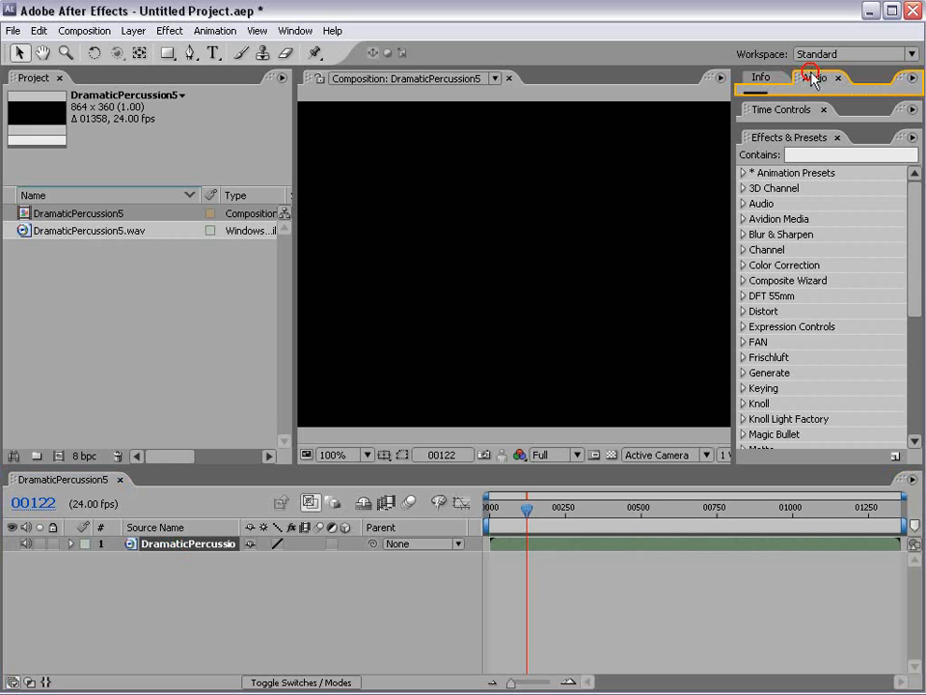
pyautogui.moveTo(808, 94); pyautogui.dragTo(805, 273)
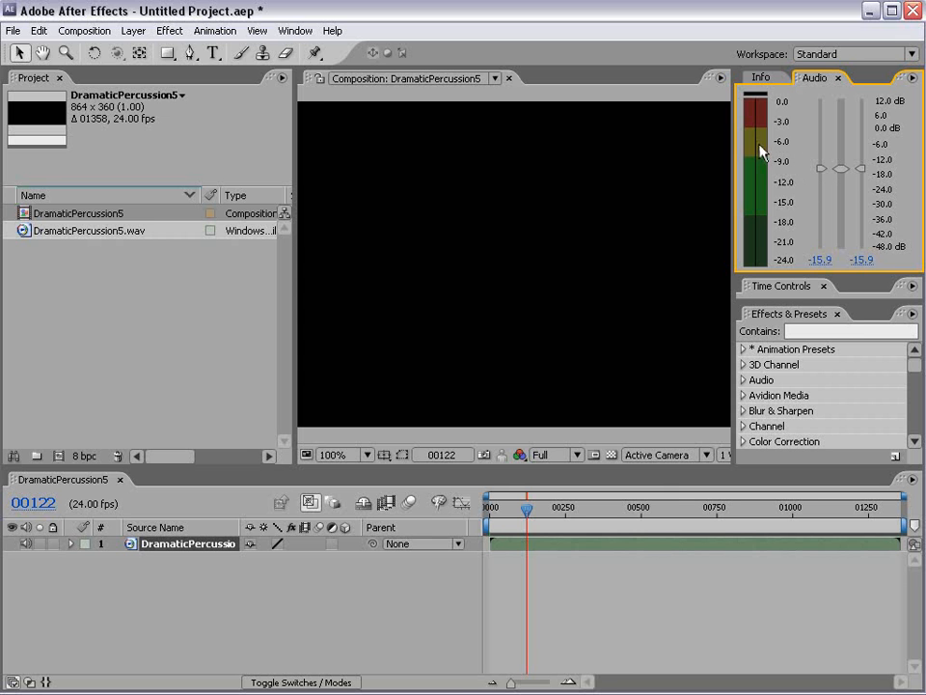
# Step: Return to Premiere Pro, select the DramaticPercussion5.wav clip and make the Audio 1 track taller
pyautogui.click(872, 9)
pyautogui.click(236, 8)
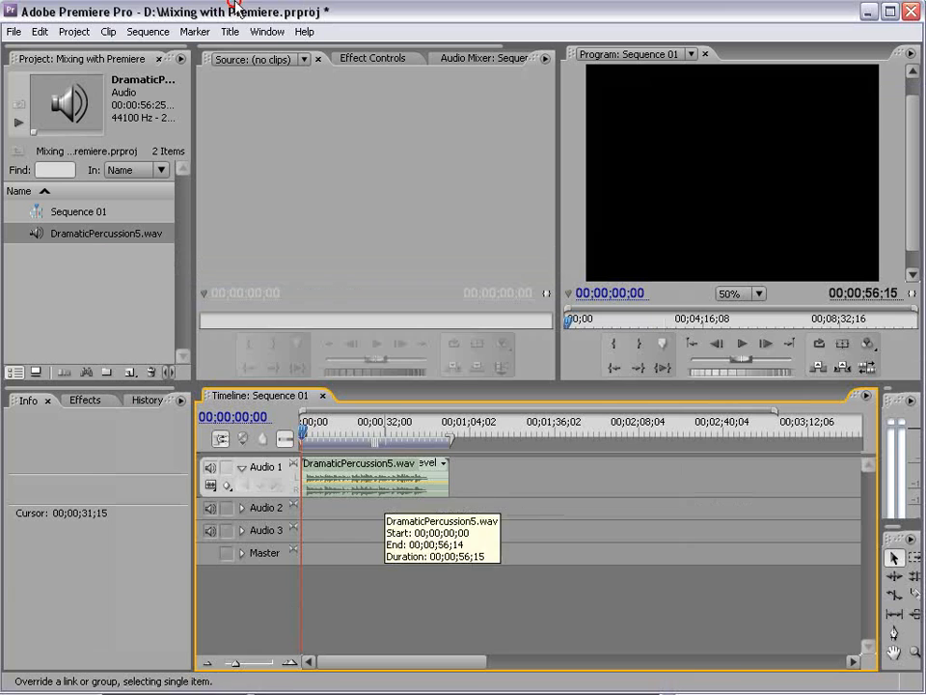
pyautogui.click(352, 509)
pyautogui.click(355, 491)
pyautogui.moveTo(246, 498); pyautogui.dragTo(252, 562)
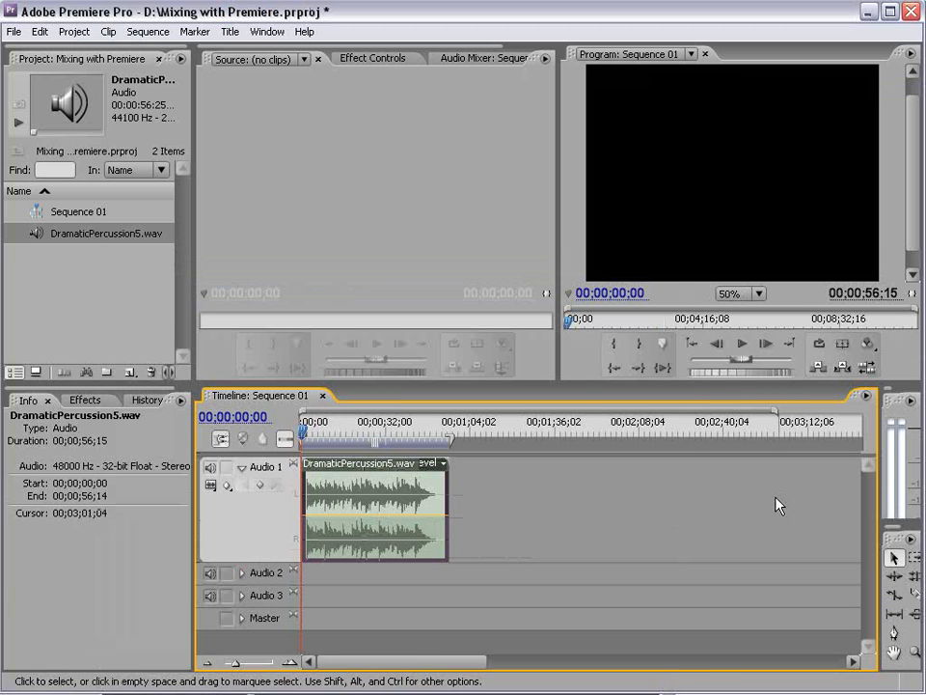
# Step: Use the Pen tool to add two volume keyframes near the clip's start and lower the first for a fade-in
pyautogui.moveTo(879, 511); pyautogui.dragTo(855, 506)
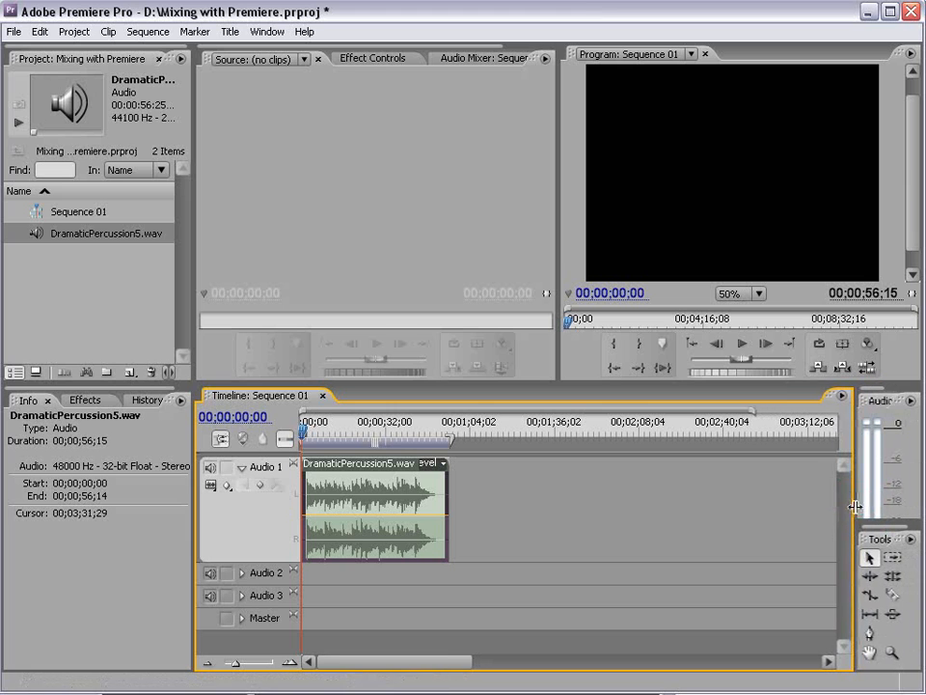
pyautogui.click(870, 633)
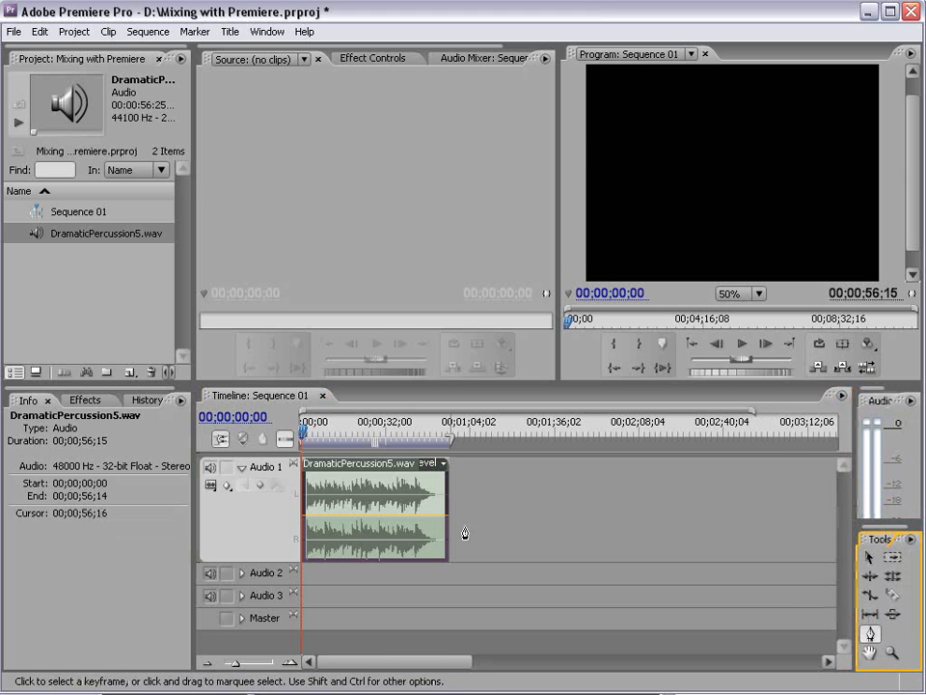
pyautogui.click(328, 523)
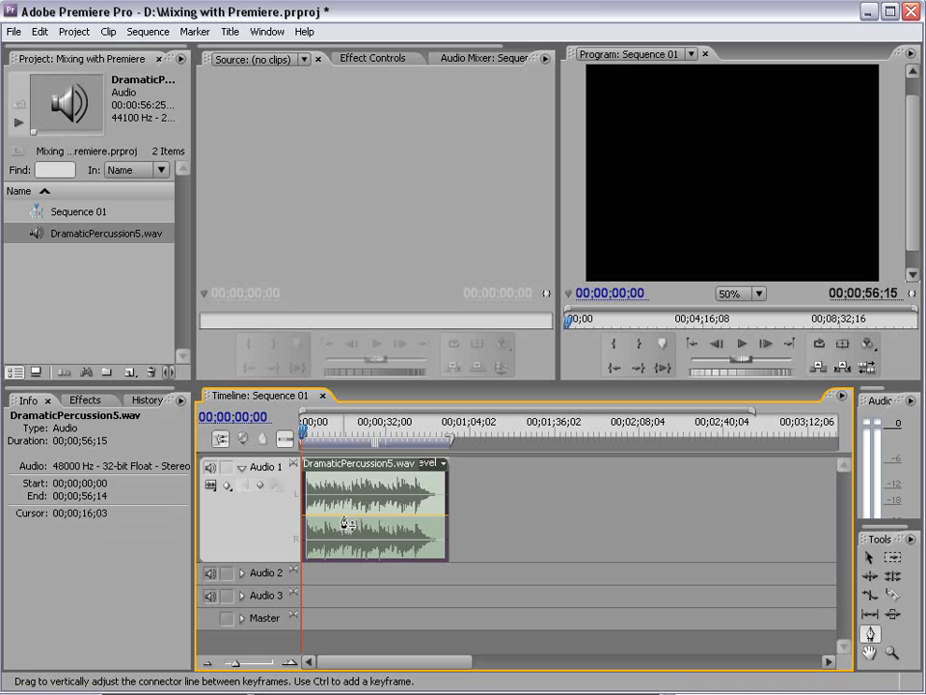
pyautogui.click(312, 516)
pyautogui.moveTo(313, 518); pyautogui.dragTo(316, 551)
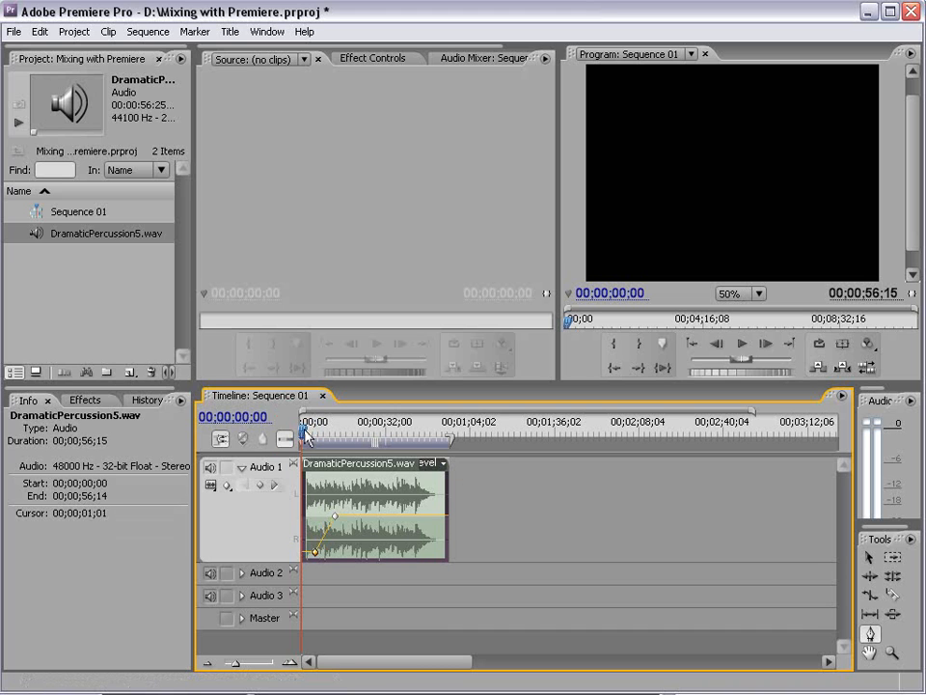
# Step: Split the audio clip at 00;00;36;00 with the Razor tool and delete the part after the cut
pyautogui.moveTo(305, 433); pyautogui.dragTo(319, 426)
pyautogui.click(400, 426)
pyautogui.moveTo(400, 425); pyautogui.dragTo(397, 426)
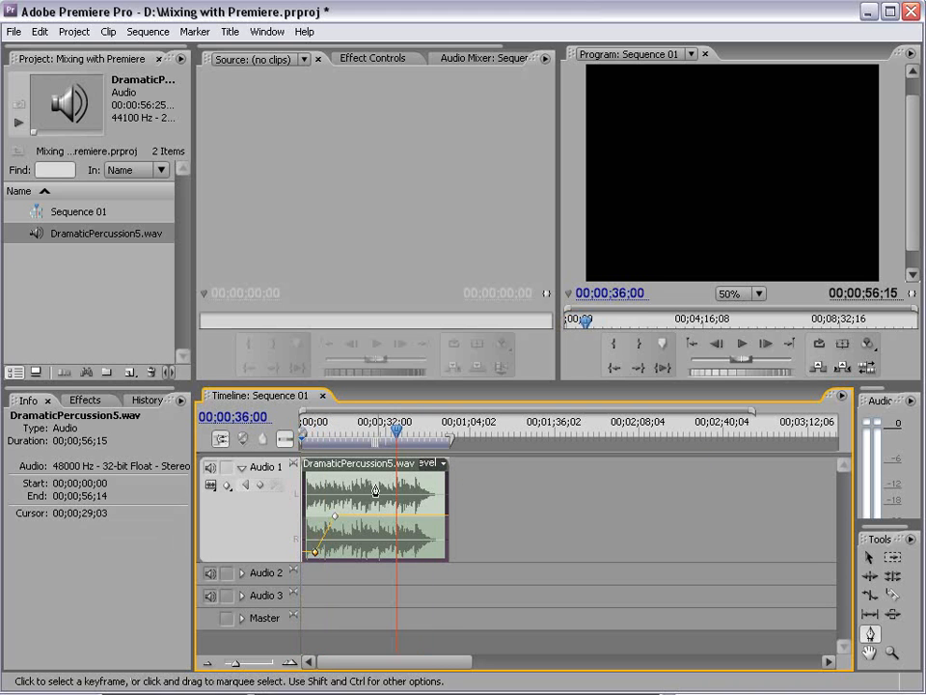
pyautogui.click(893, 595)
pyautogui.click(397, 503)
pyautogui.click(869, 558)
pyautogui.click(403, 461)
pyautogui.press('Delete')
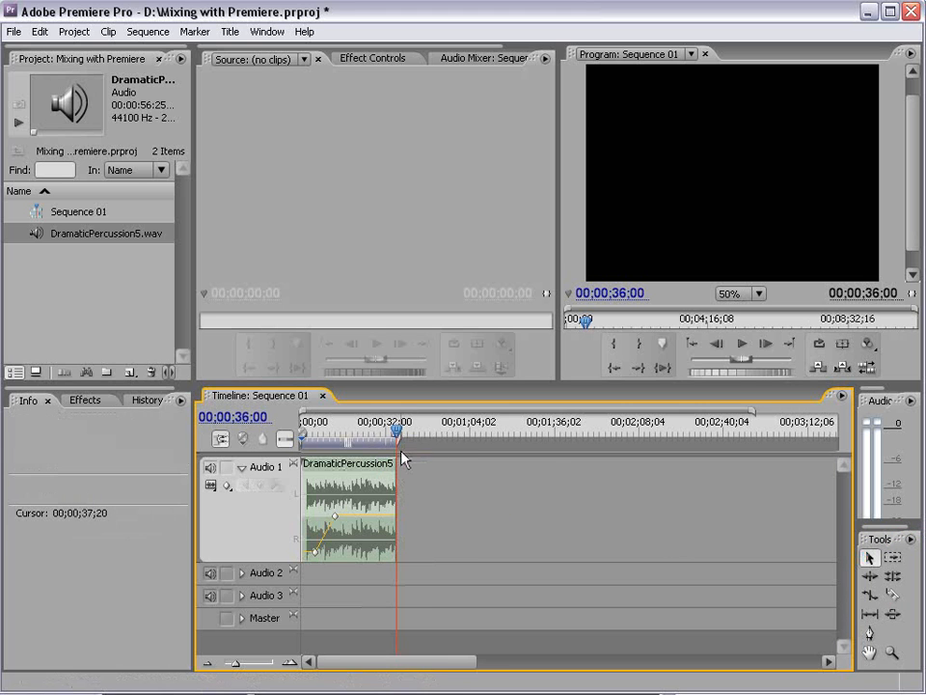
pyautogui.press('=')
pyautogui.press('=')
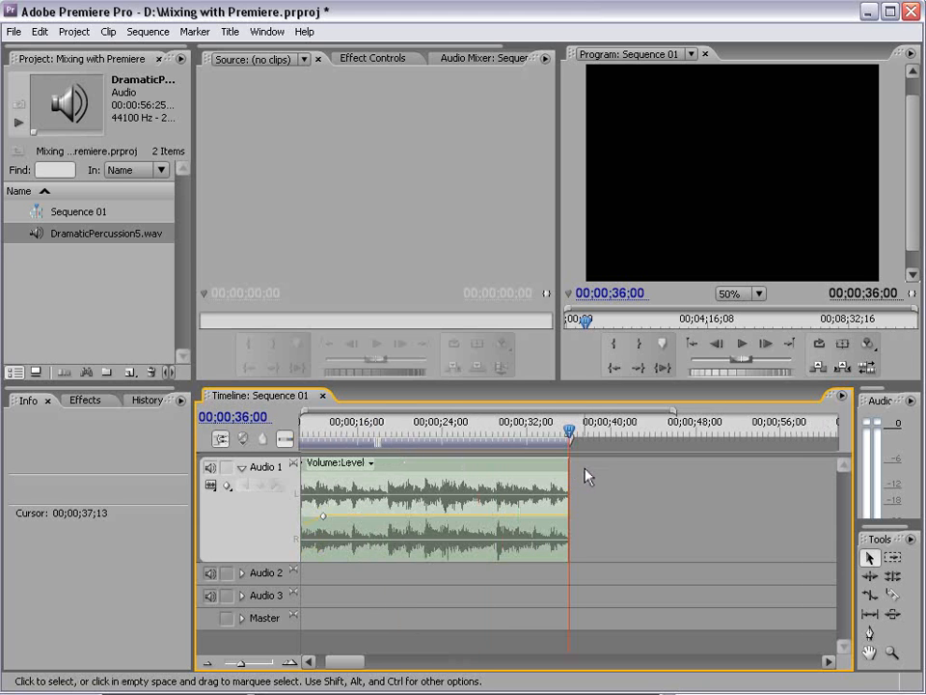
# Step: Apply a Constant Power audio transition at the end of the Audio 1 clip and extend it to about 00;00;04;15
pyautogui.press('shift')
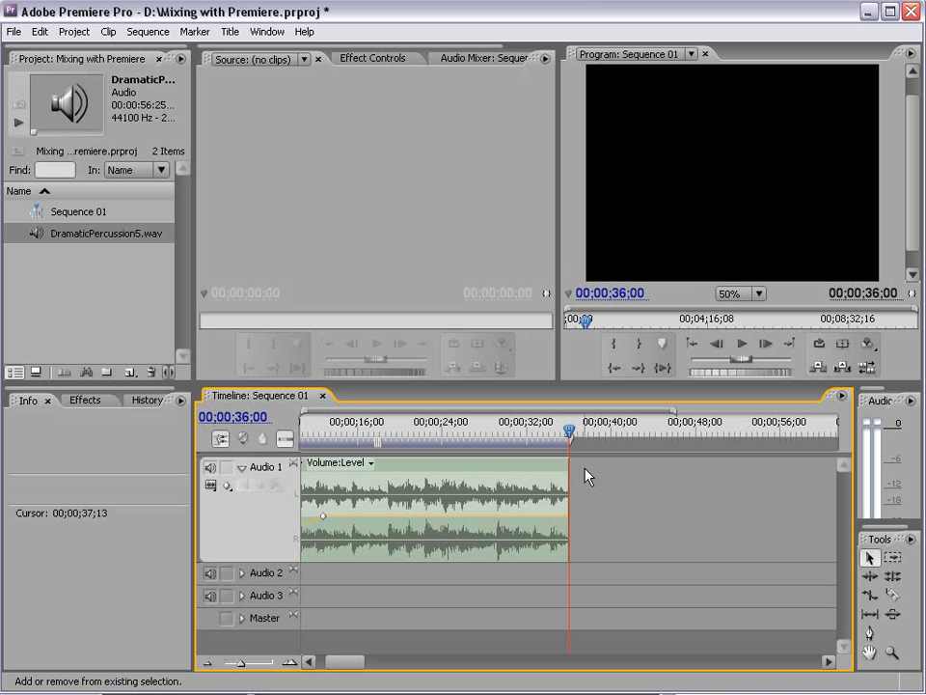
pyautogui.moveTo(567, 429); pyautogui.dragTo(563, 430)
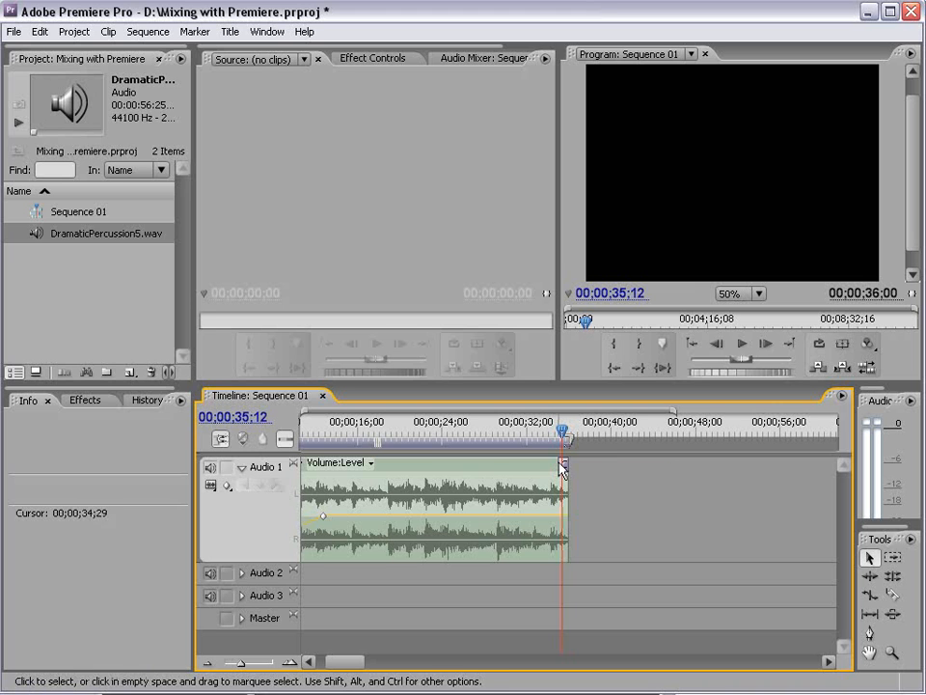
pyautogui.press('=')
pyautogui.moveTo(564, 470); pyautogui.dragTo(405, 464)
# Step: Play the end of the Audio 1 clip from within the Constant Power transition to hear the fade-out
pyautogui.click(422, 431)
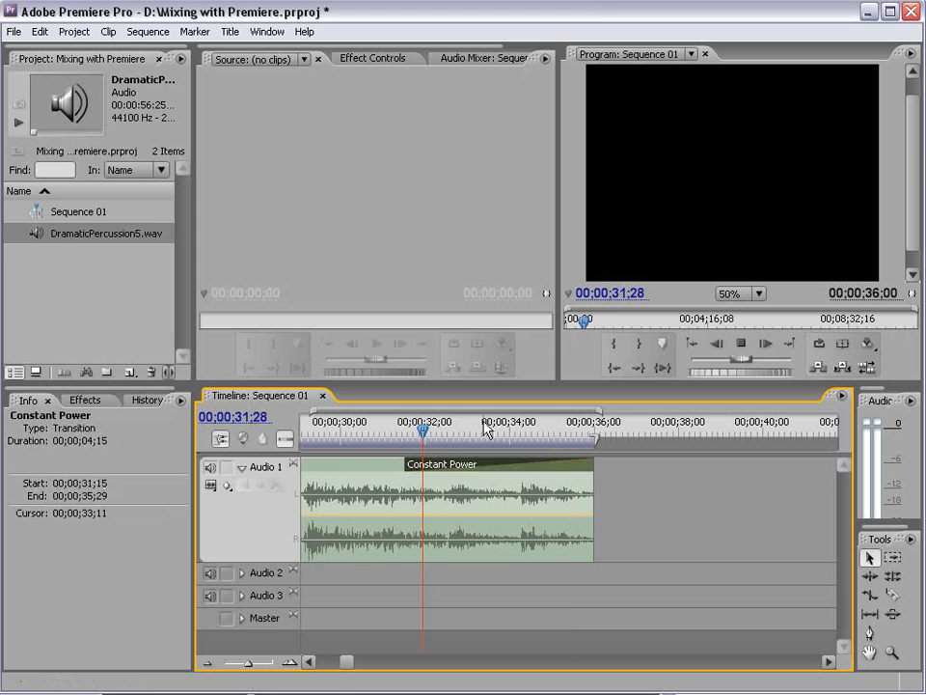
pyautogui.press('space')
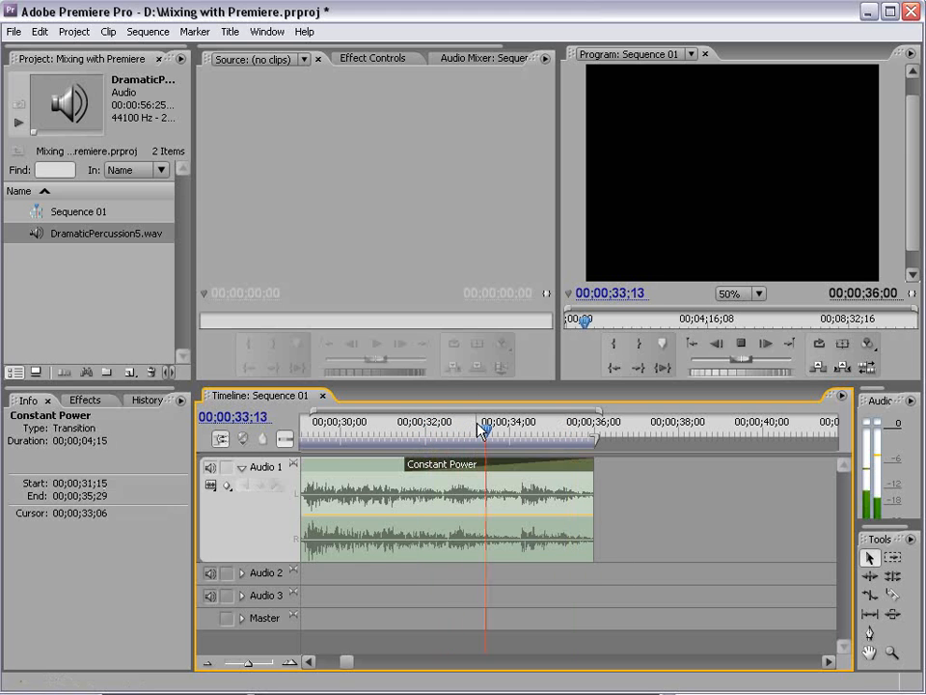
pyautogui.press('space')
# Step: Place a second copy of DramaticPercussion5.wav on Audio 2, starting at about 00;00;27;17, and expand that track
pyautogui.press('-')
pyautogui.press('-')
pyautogui.press('-')
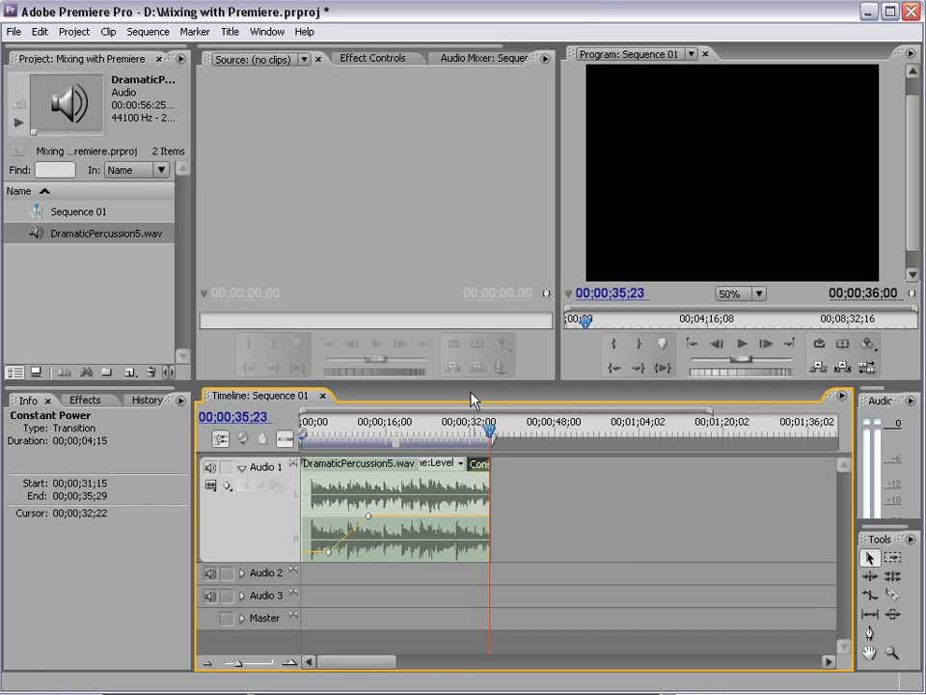
pyautogui.click(365, 494)
pyautogui.click(54, 234)
pyautogui.moveTo(255, 434); pyautogui.dragTo(378, 584)
pyautogui.moveTo(435, 581); pyautogui.dragTo(510, 581)
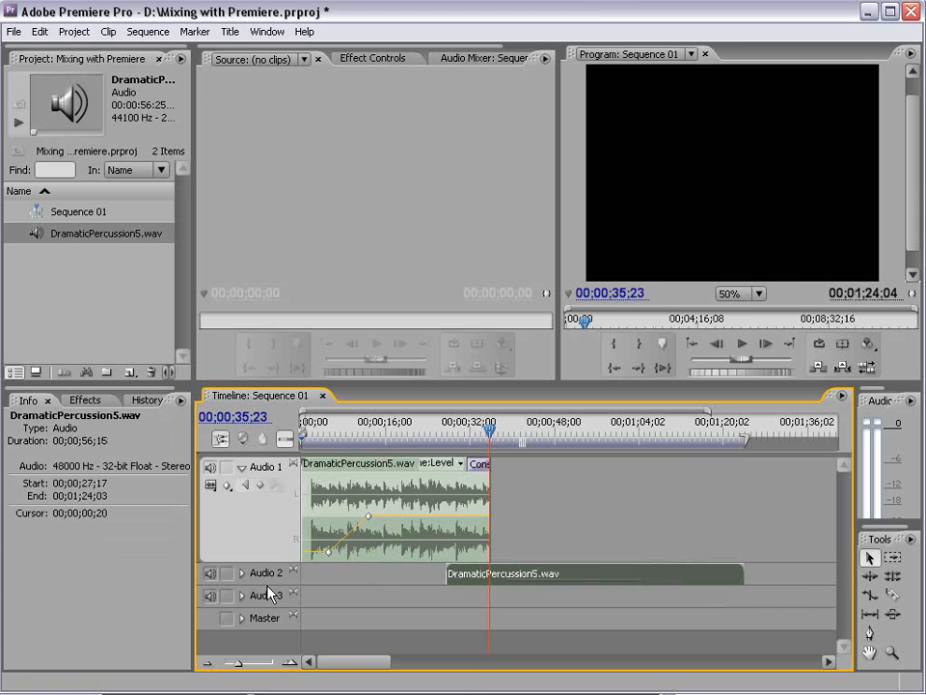
pyautogui.click(243, 573)
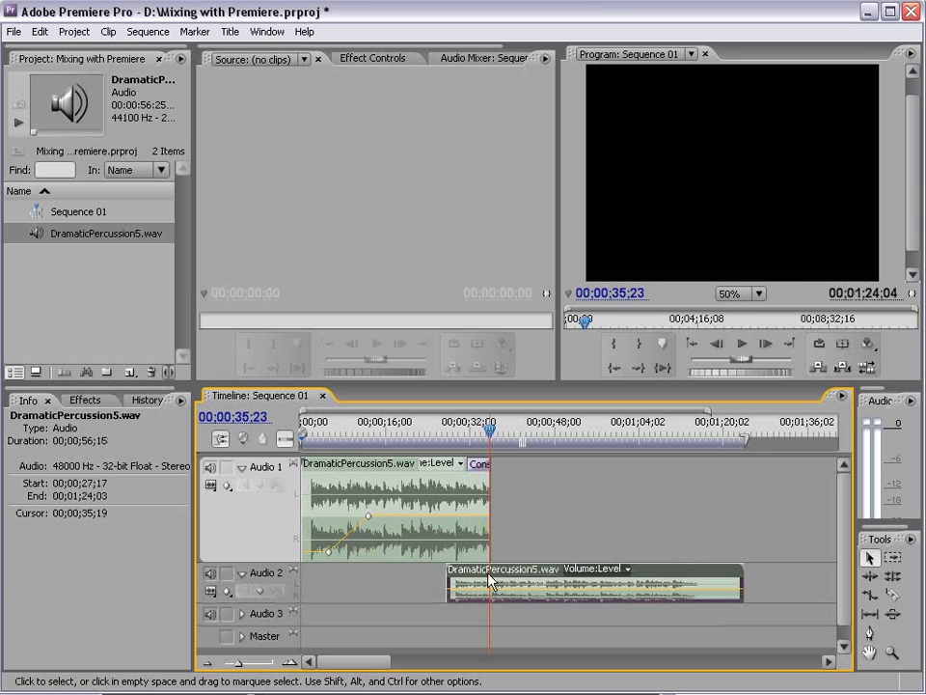
# Step: Use the Pen tool to add two volume keyframes near the Audio 1 clip's end and lower the last one for a fade-out
pyautogui.click(869, 633)
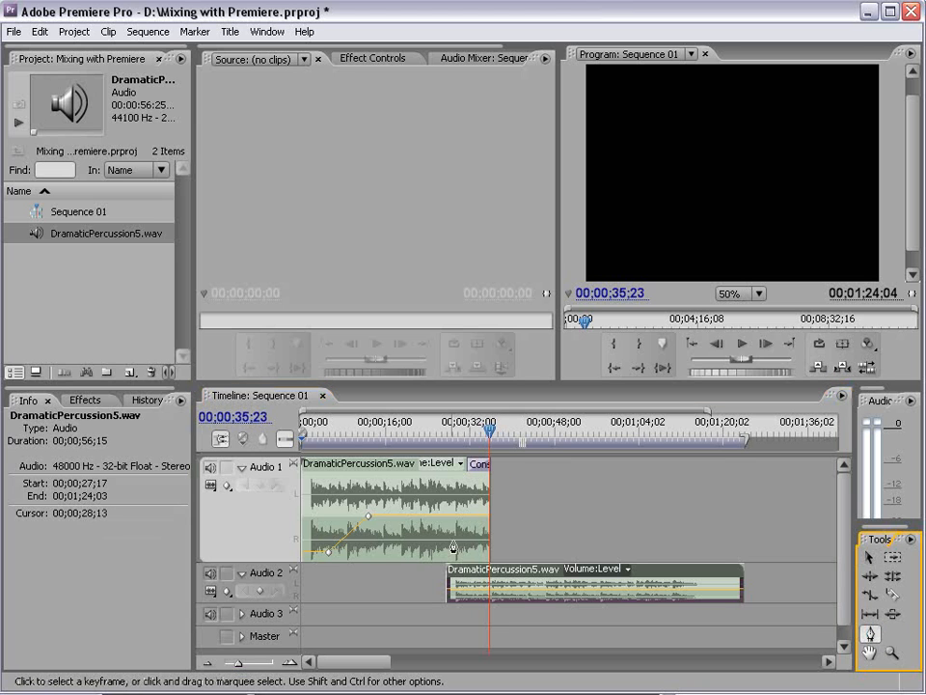
pyautogui.click(447, 517)
pyautogui.click(473, 523)
pyautogui.moveTo(473, 523); pyautogui.dragTo(473, 553)
pyautogui.press('v')
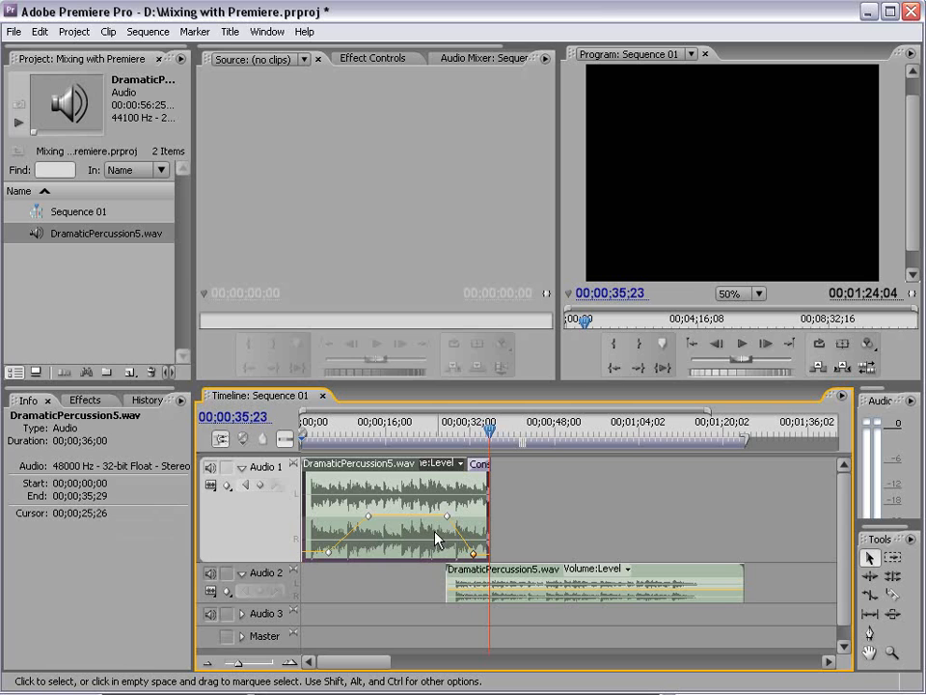
# Step: Switch to Sony Vegas, make track 1 taller, and bring the Bridge window up over the project
pyautogui.press('alt')
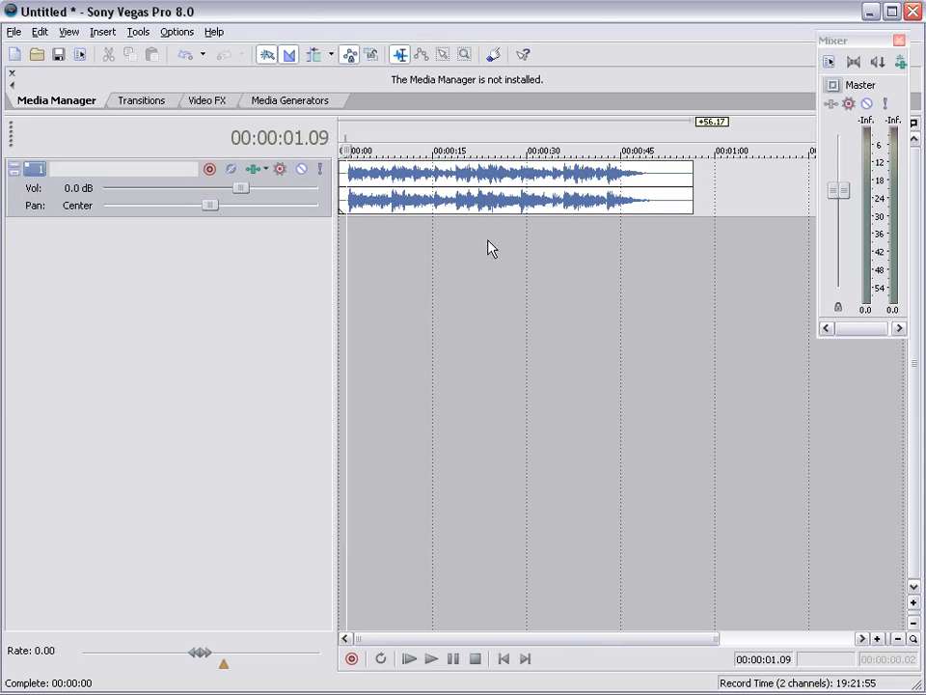
pyautogui.moveTo(153, 216); pyautogui.dragTo(156, 249)
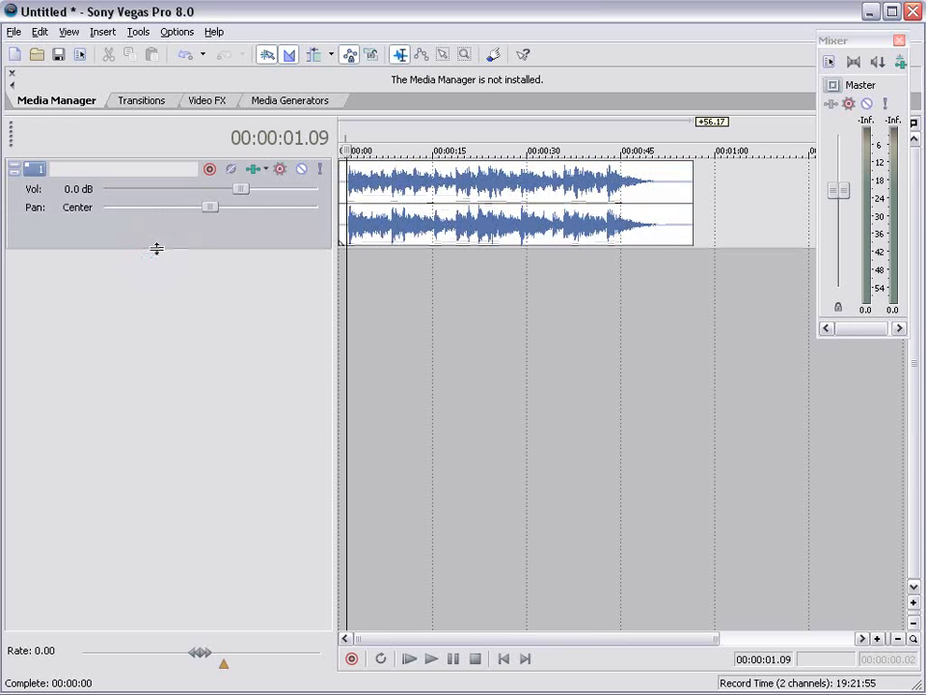
pyautogui.hotkey('alt', 'Tab')
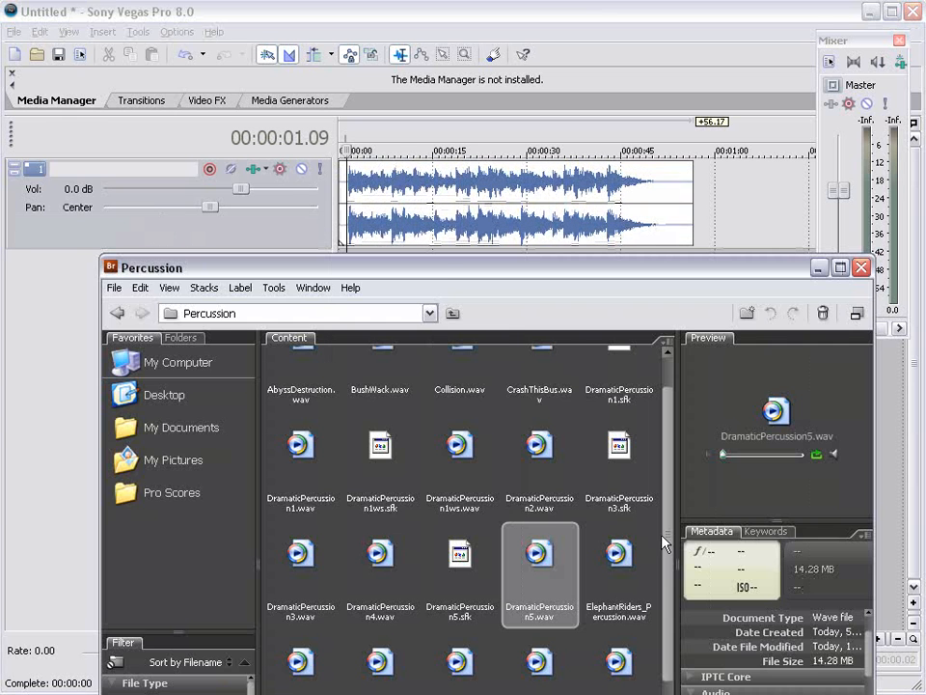
pyautogui.moveTo(434, 271); pyautogui.dragTo(451, 132)
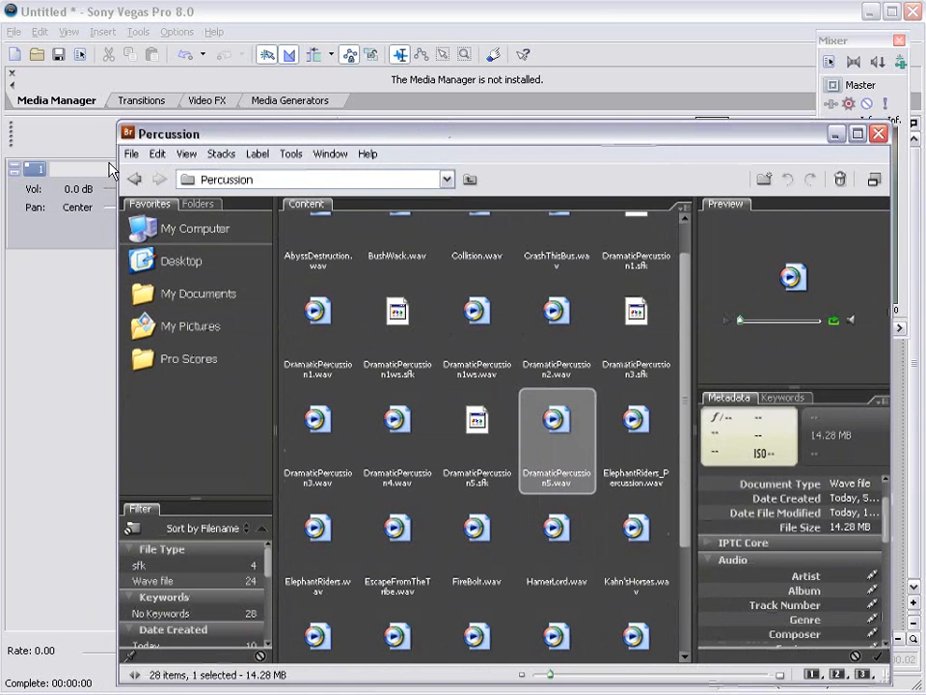
# Step: Open the Massive folder under 1-Epic Music in Bridge and preview GaintLeap.wav and MountainOfGods.wav
pyautogui.click(135, 181)
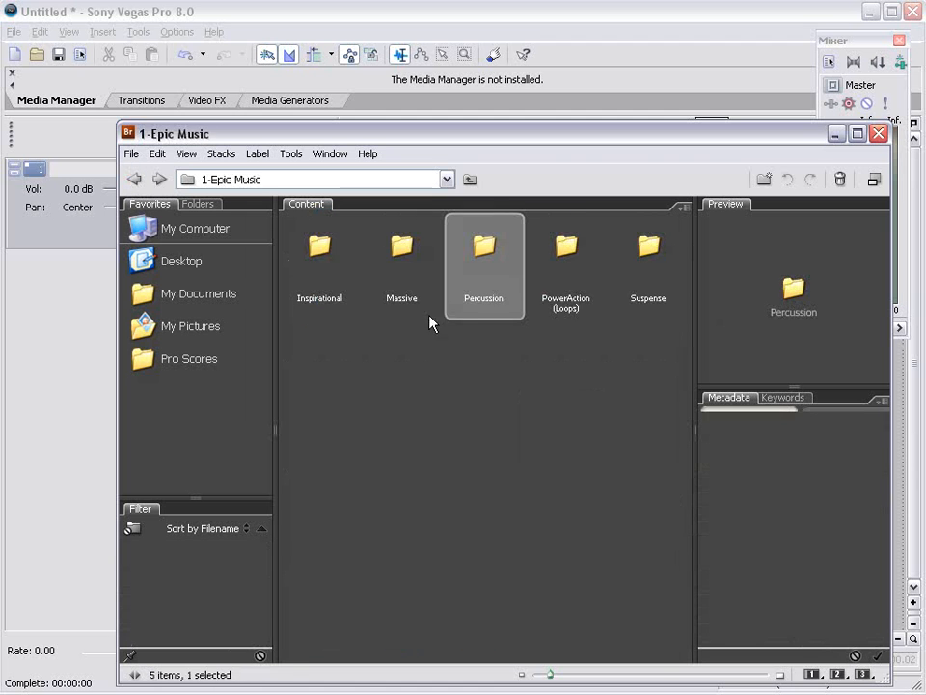
pyautogui.doubleClick(403, 253)
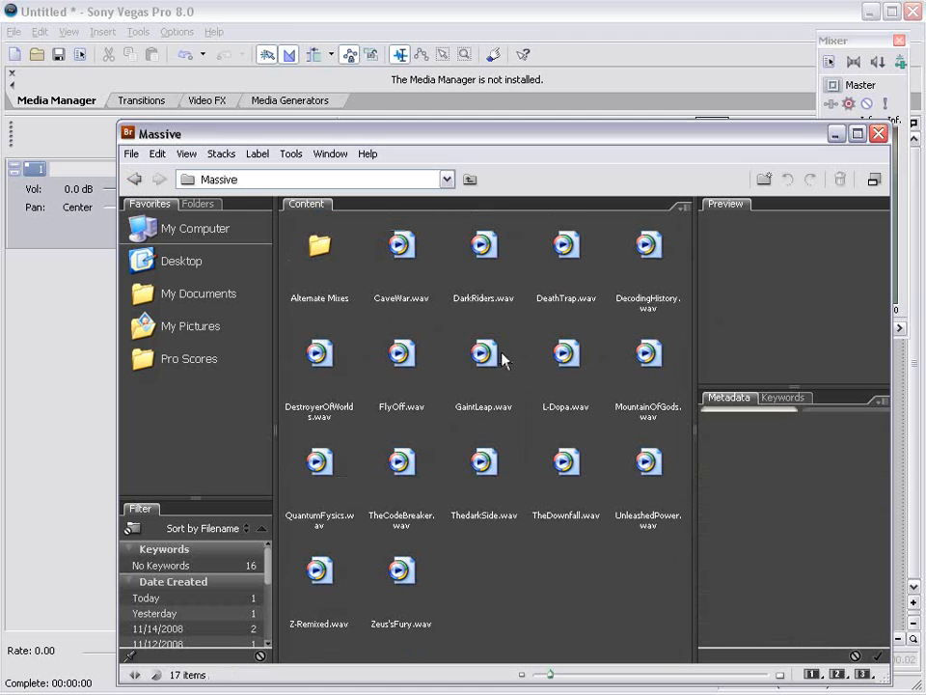
pyautogui.click(503, 360)
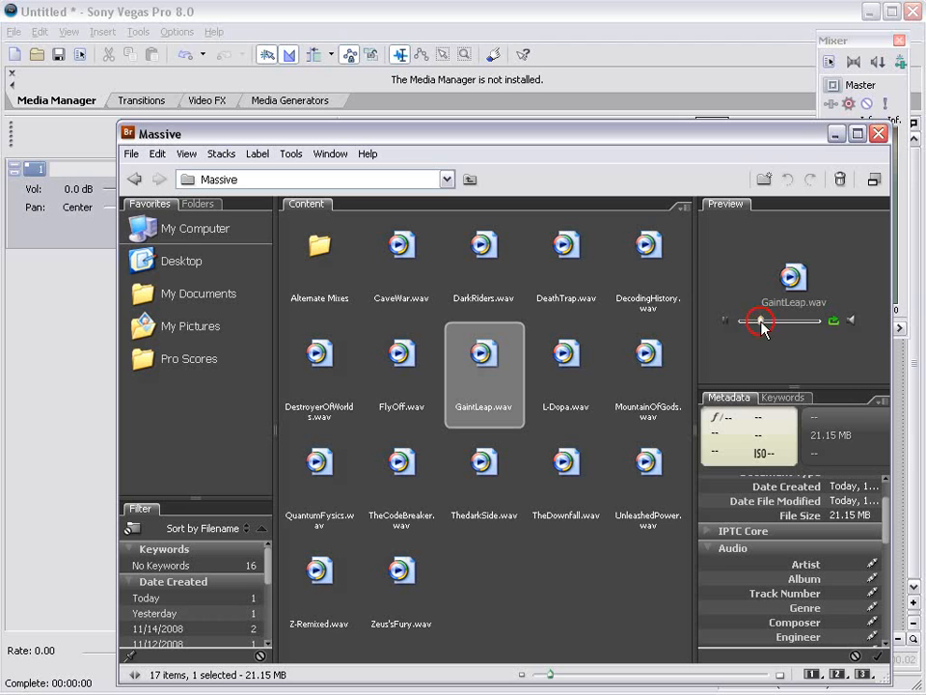
pyautogui.moveTo(765, 328); pyautogui.dragTo(782, 327)
pyautogui.click(676, 358)
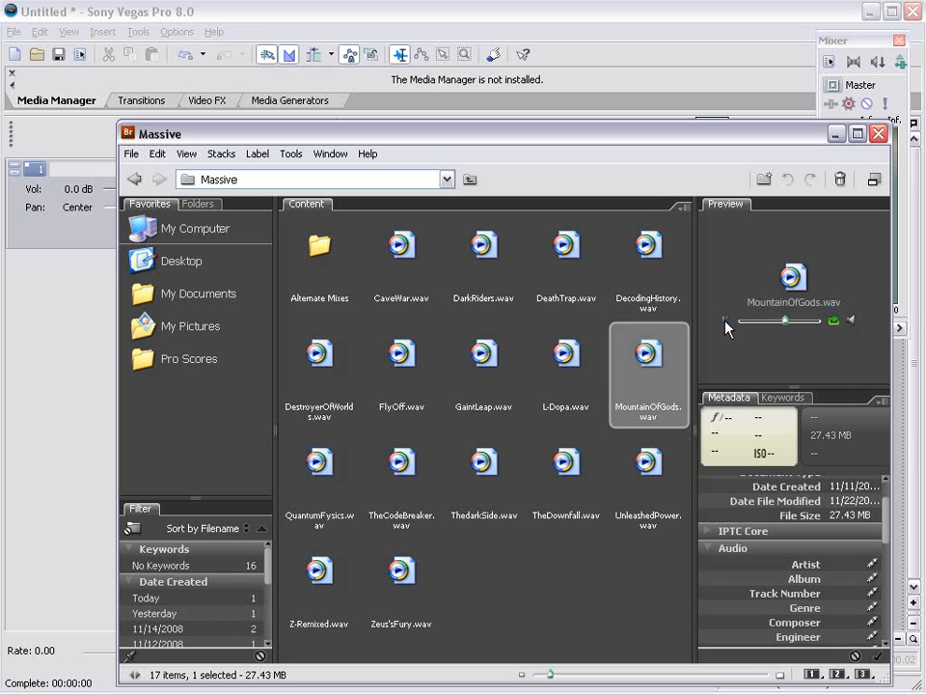
pyautogui.click(726, 321)
pyautogui.click(662, 413)
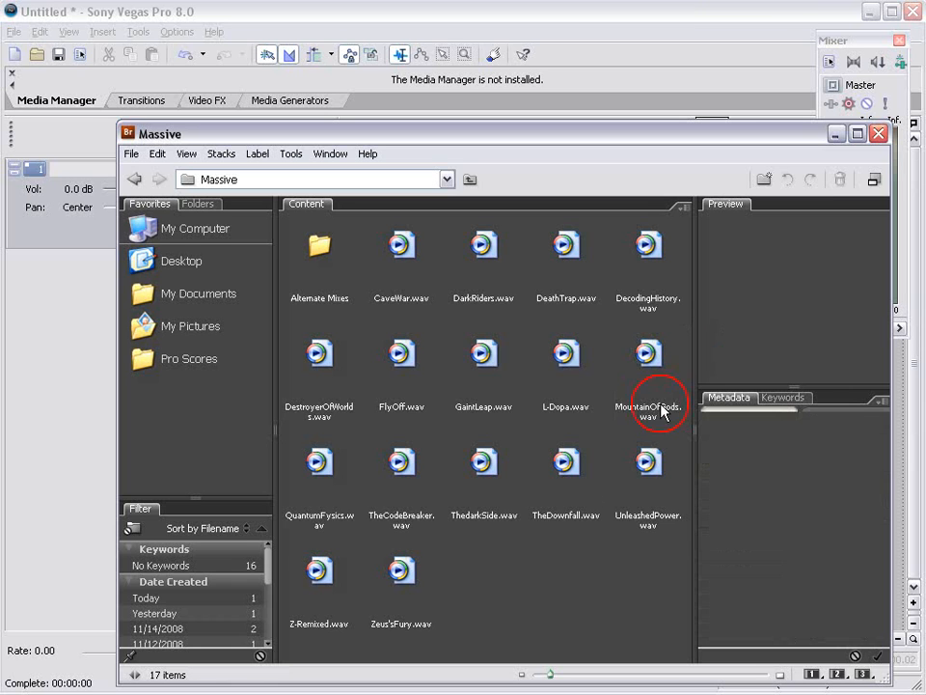
# Step: Open the MountainOfGods folder inside 2-Layered Tracks of the Pro Scores library
pyautogui.click(134, 179)
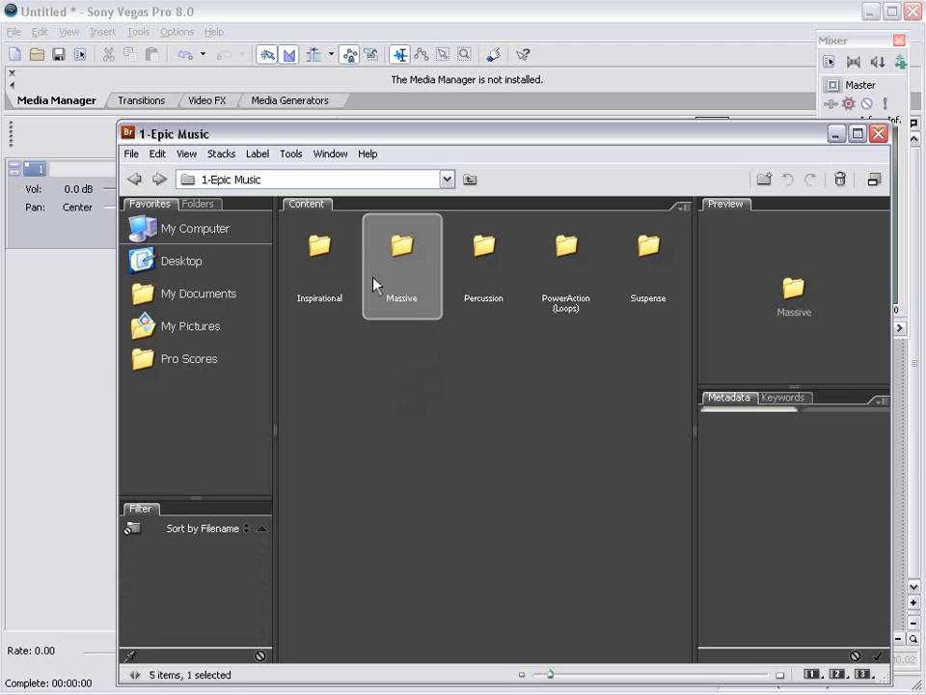
pyautogui.click(134, 179)
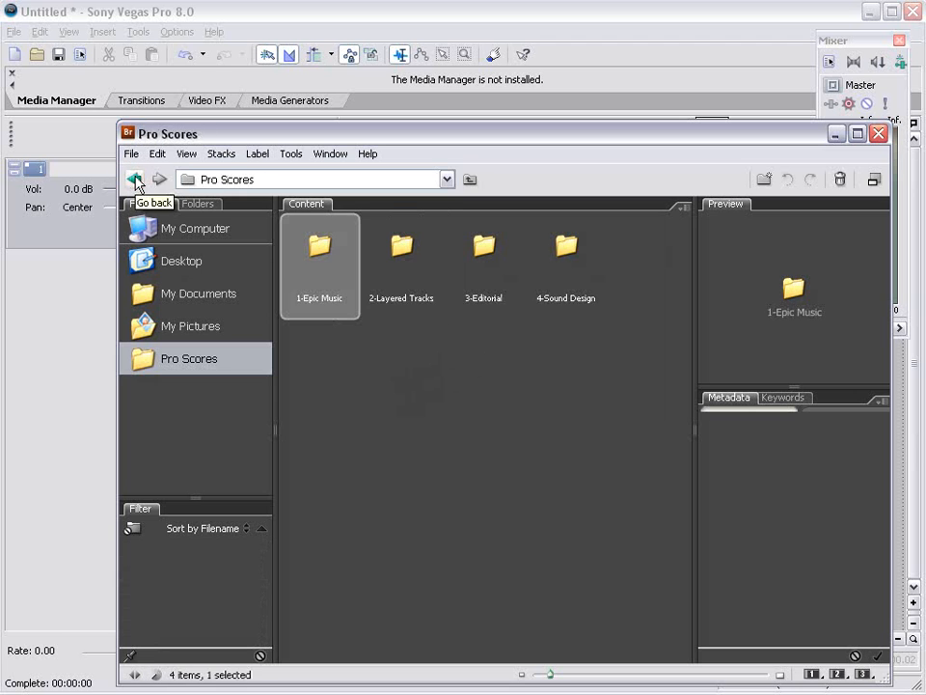
pyautogui.doubleClick(405, 259)
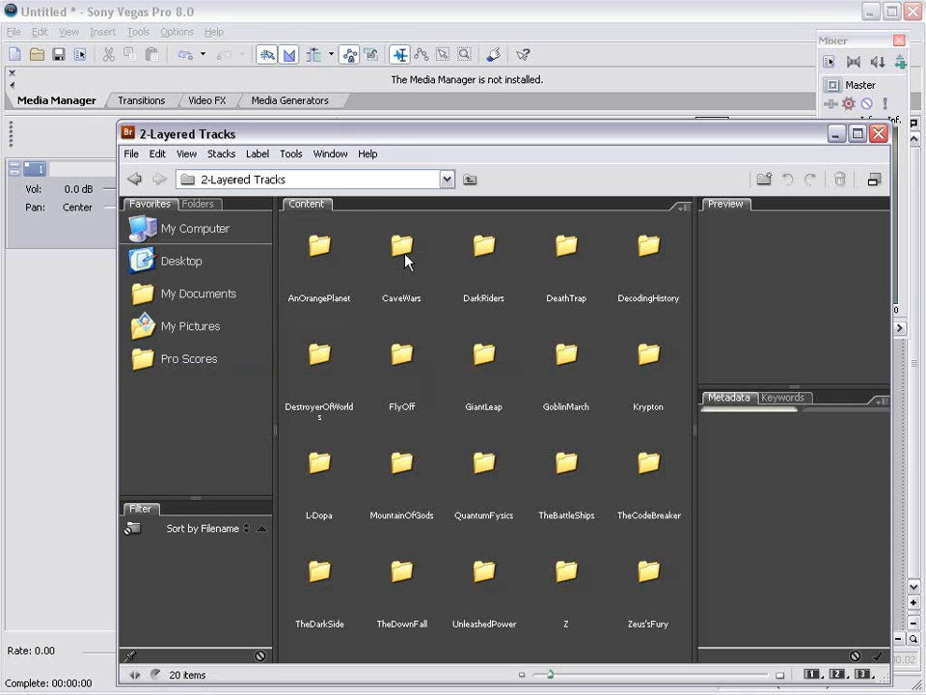
pyautogui.doubleClick(392, 473)
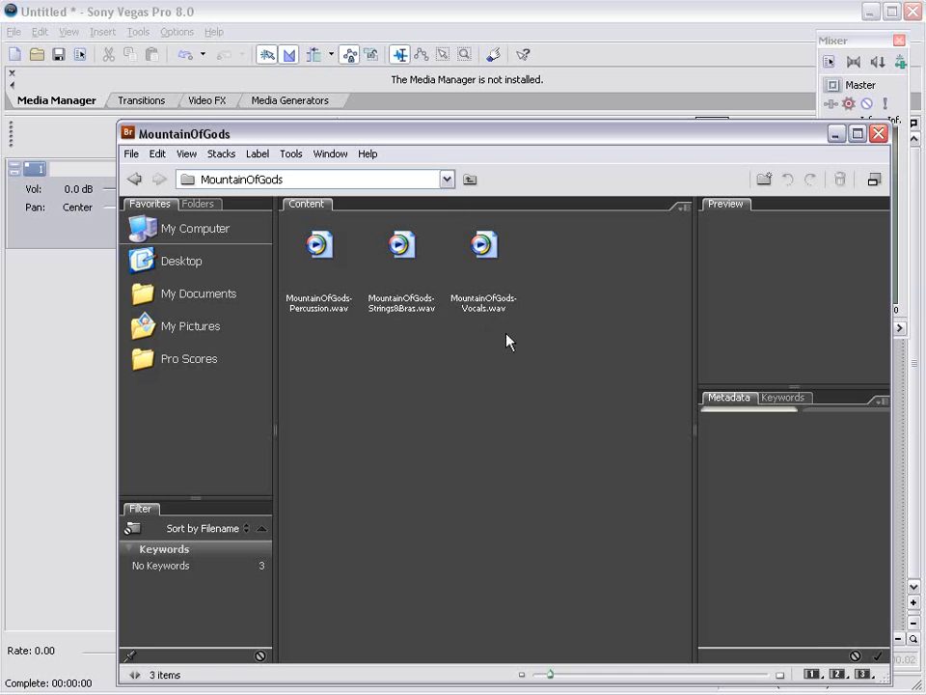
# Step: Add the MountainOfGods percussion, strings and brass, and vocals files from Bridge to Vegas as three separate tracks at the timeline's start
pyautogui.moveTo(509, 341); pyautogui.dragTo(314, 200)
pyautogui.moveTo(364, 141); pyautogui.dragTo(384, 399)
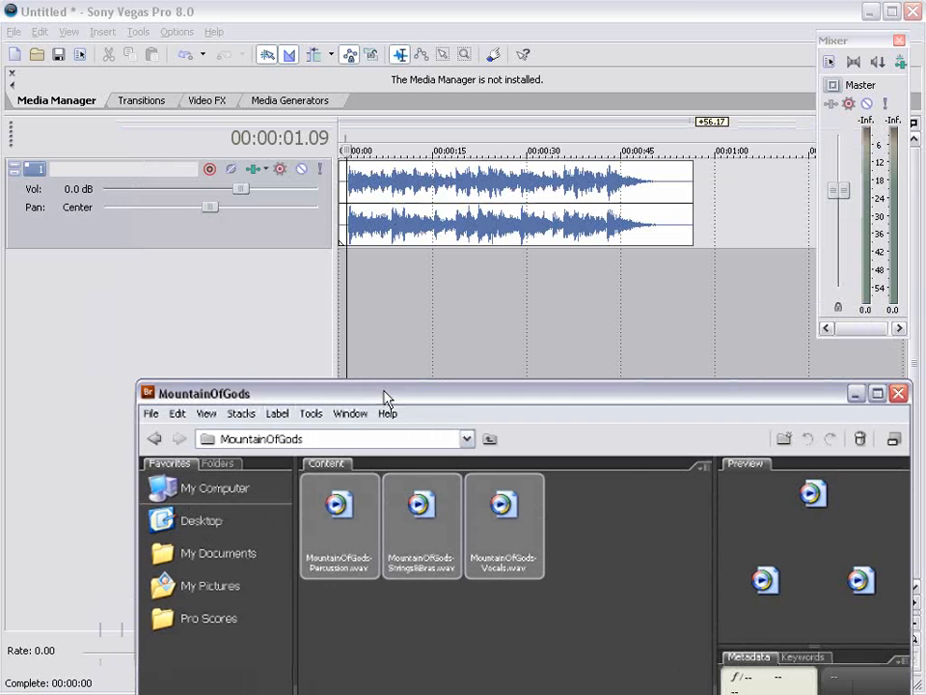
pyautogui.click(349, 577)
pyautogui.moveTo(350, 577); pyautogui.dragTo(378, 340)
pyautogui.moveTo(336, 293); pyautogui.dragTo(338, 296)
pyautogui.moveTo(504, 521); pyautogui.dragTo(343, 282)
pyautogui.click(490, 571)
pyautogui.moveTo(490, 571); pyautogui.dragTo(333, 315)
pyautogui.click(641, 562)
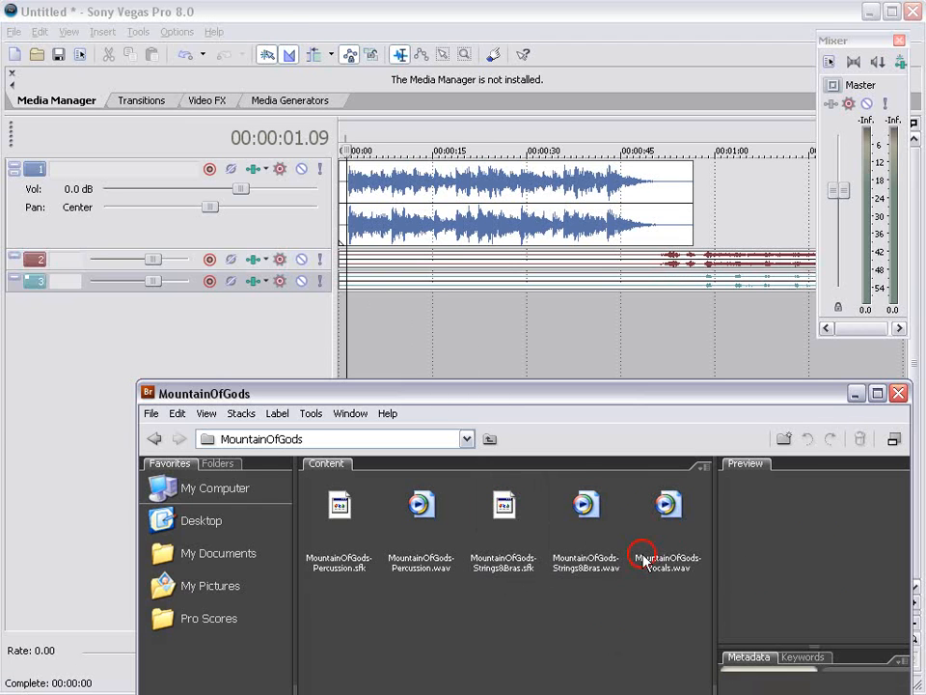
pyautogui.moveTo(662, 509); pyautogui.dragTo(350, 299)
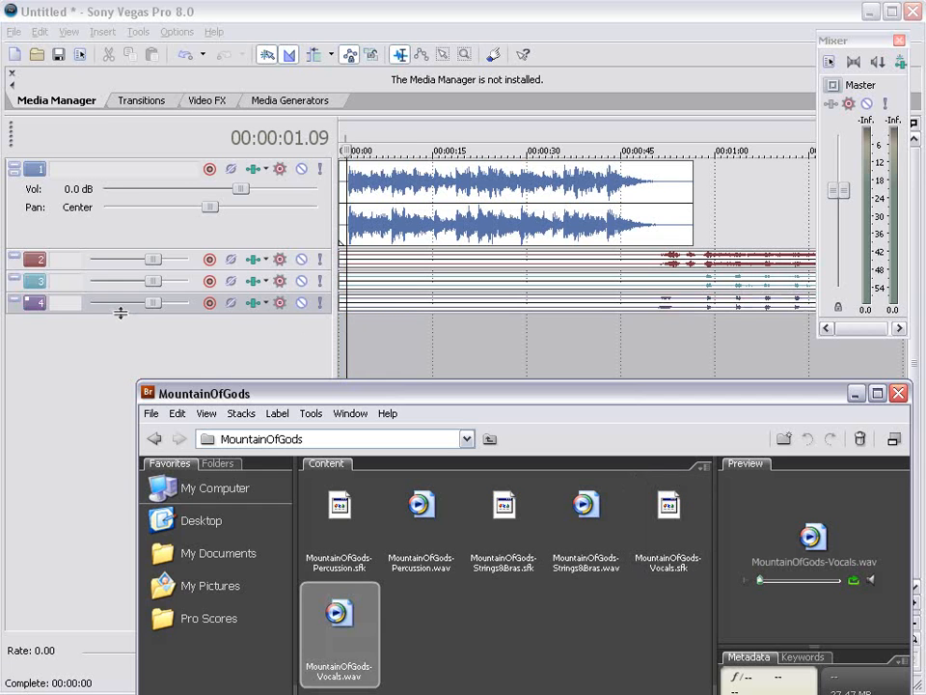
# Step: Increase the height of tracks 2, 3 and 4 in Vegas
pyautogui.moveTo(120, 311); pyautogui.dragTo(120, 345)
pyautogui.moveTo(141, 292); pyautogui.dragTo(143, 333)
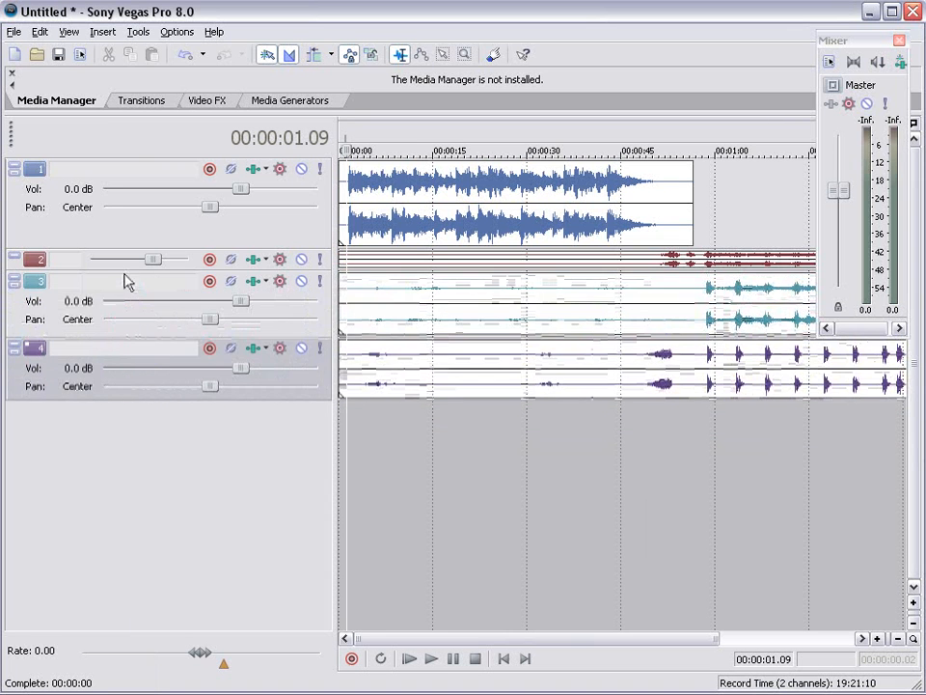
pyautogui.moveTo(118, 278); pyautogui.dragTo(119, 360)
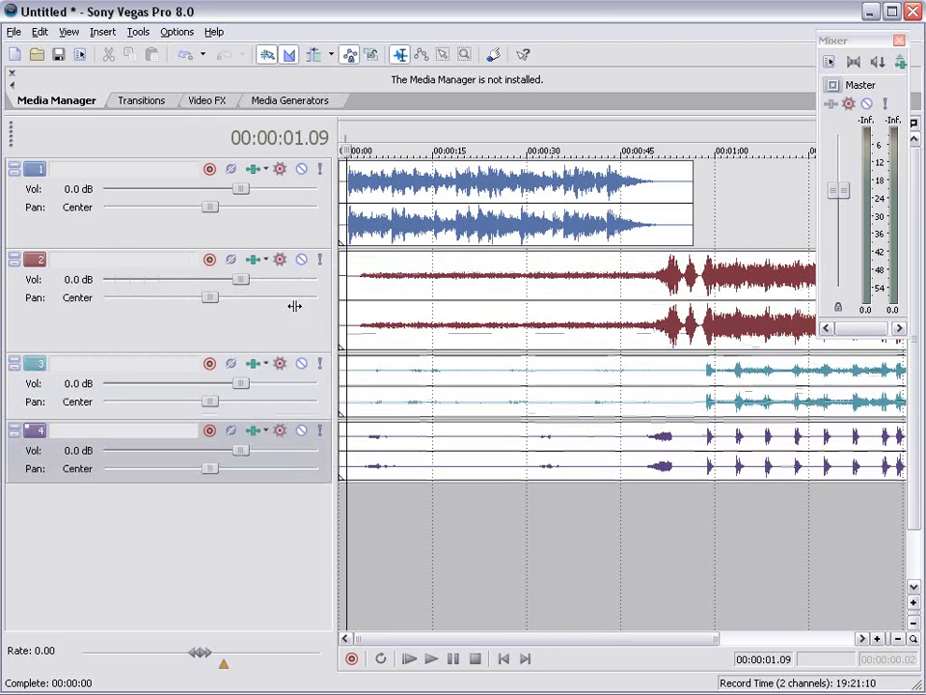
# Step: Solo track 2, play it from about 00:01:01.26, and name the track Drums
pyautogui.click(335, 264)
pyautogui.click(316, 258)
pyautogui.click(728, 289)
pyautogui.press('space')
pyautogui.press('space')
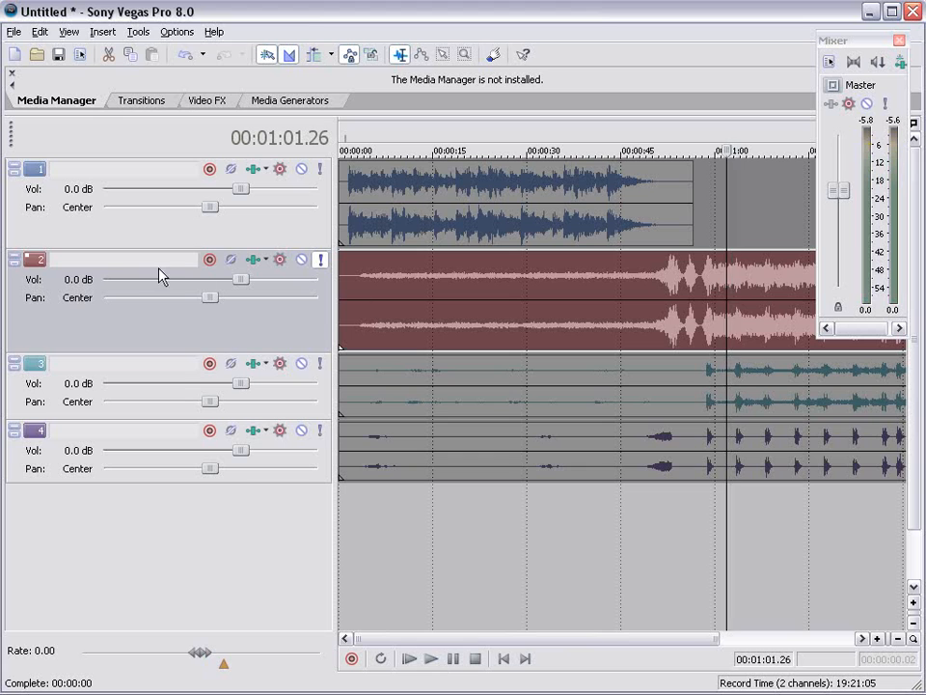
pyautogui.doubleClick(143, 258)
pyautogui.write('Drum')
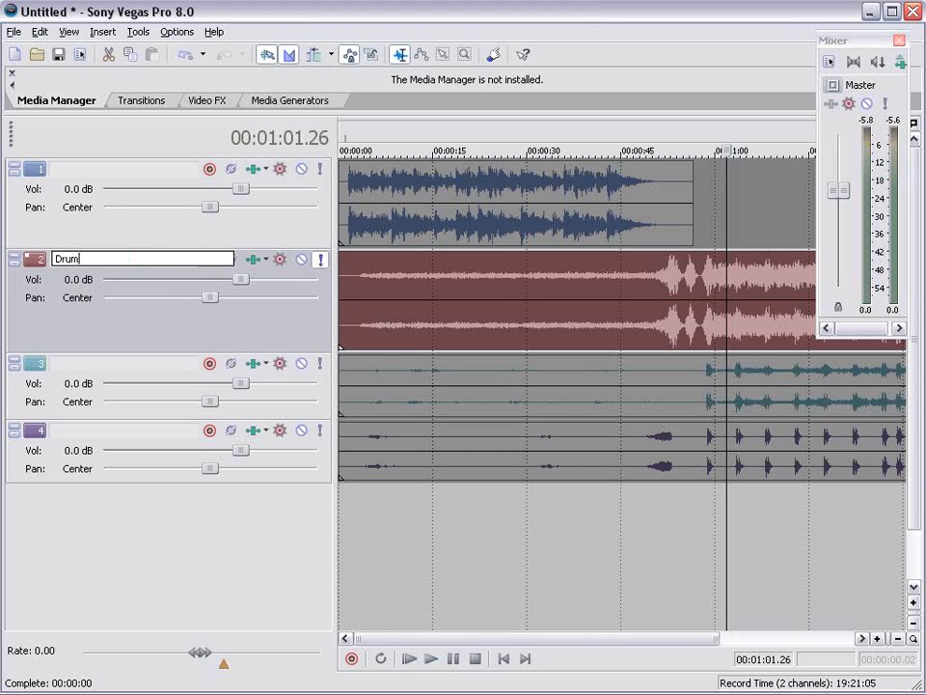
pyautogui.write('s')
pyautogui.press('Return')
# Step: Solo track 3 instead of Drums, play it from about 00:01:02.04, and name the track Orchestra
pyautogui.click(732, 400)
pyautogui.click(656, 286)
pyautogui.click(728, 378)
pyautogui.press('space')
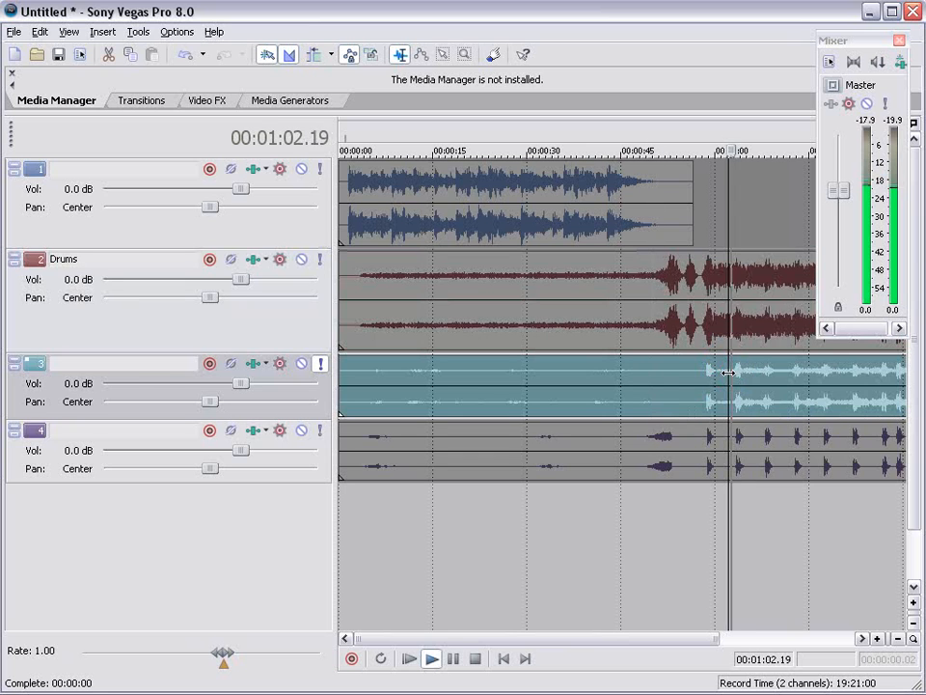
pyautogui.press('space')
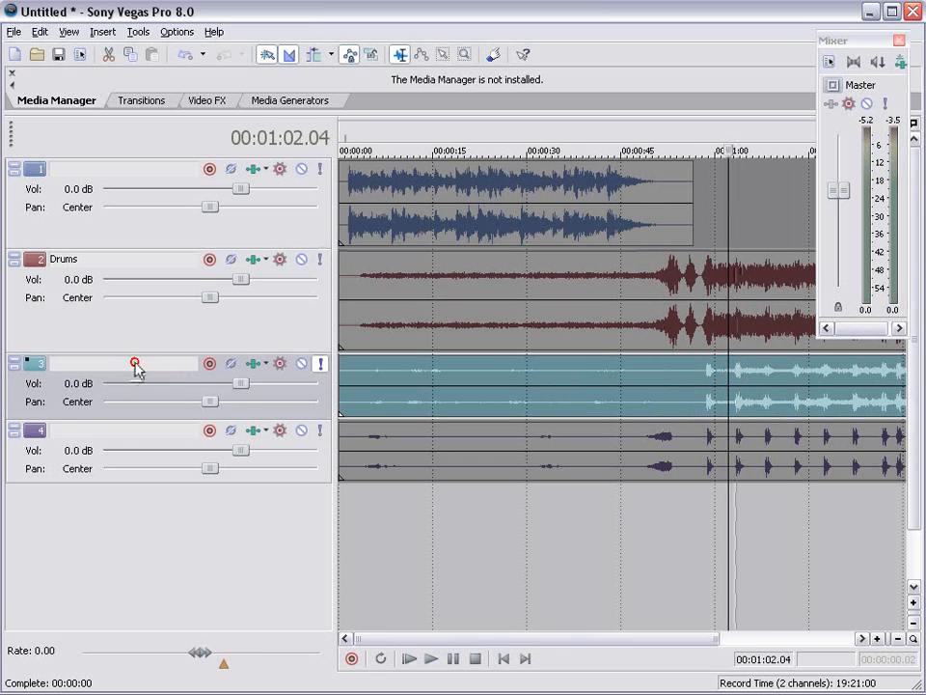
pyautogui.doubleClick(136, 366)
pyautogui.write('Orchestra')
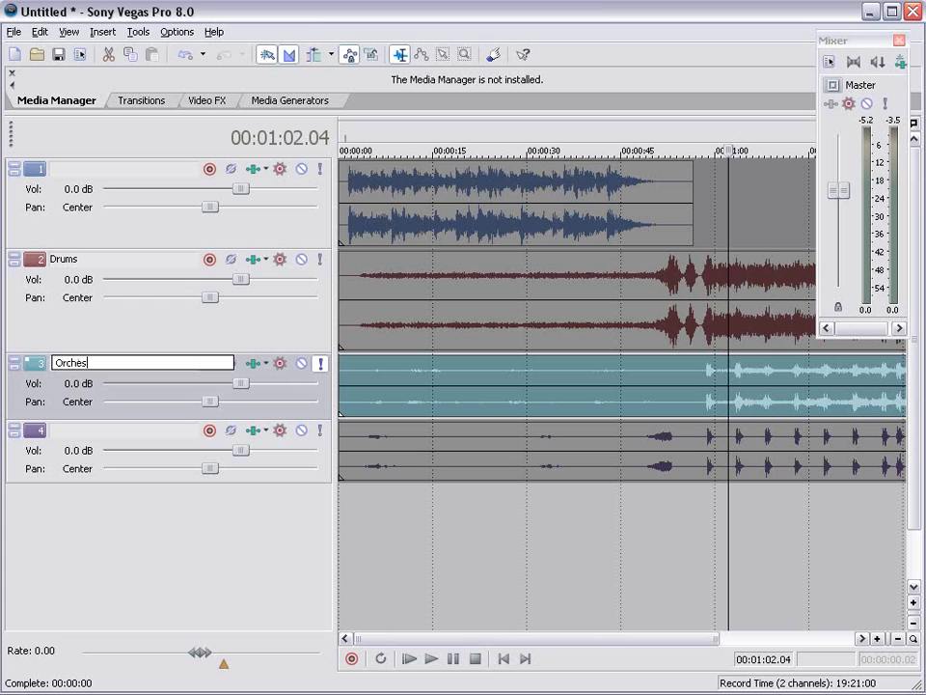
# Step: Solo track 4 instead of Orchestra, play it from about 00:01:03.05, and name the track Chior
pyautogui.click(744, 413)
pyautogui.click(737, 440)
pyautogui.press('space')
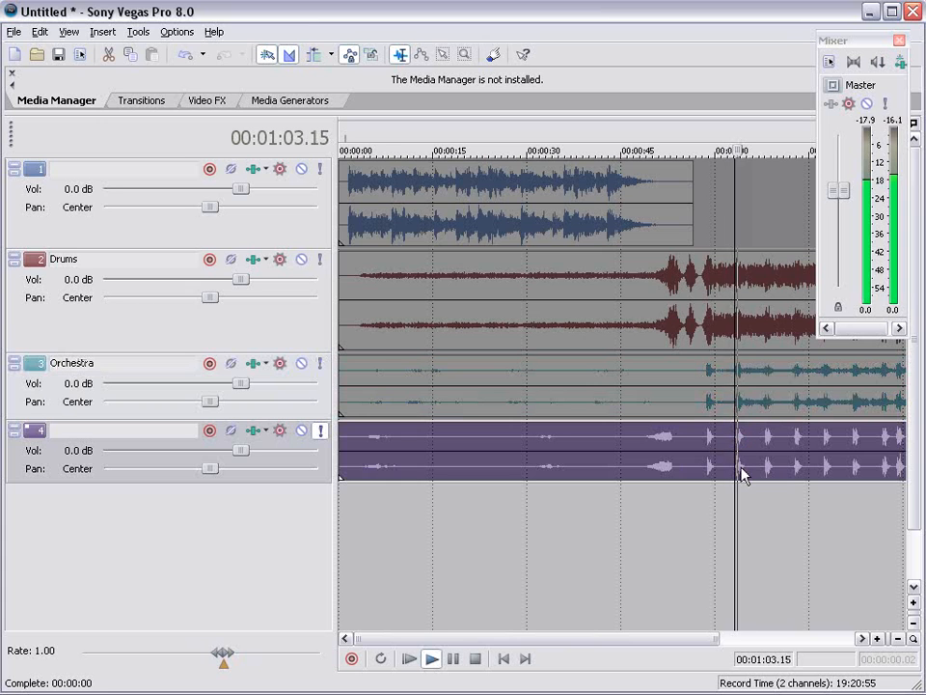
pyautogui.press('space')
pyautogui.doubleClick(106, 432)
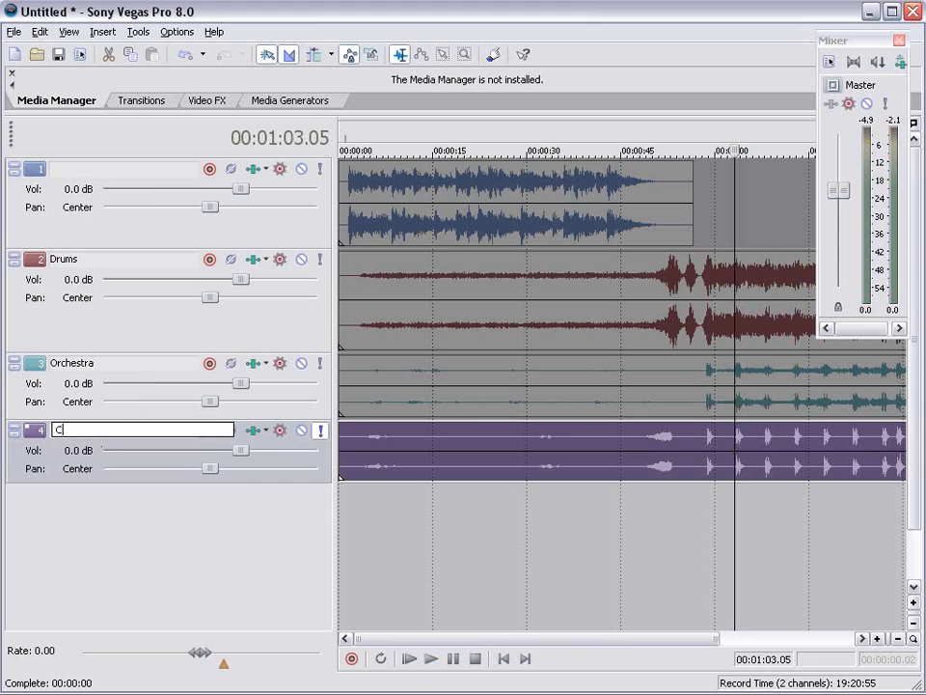
pyautogui.press('Return')
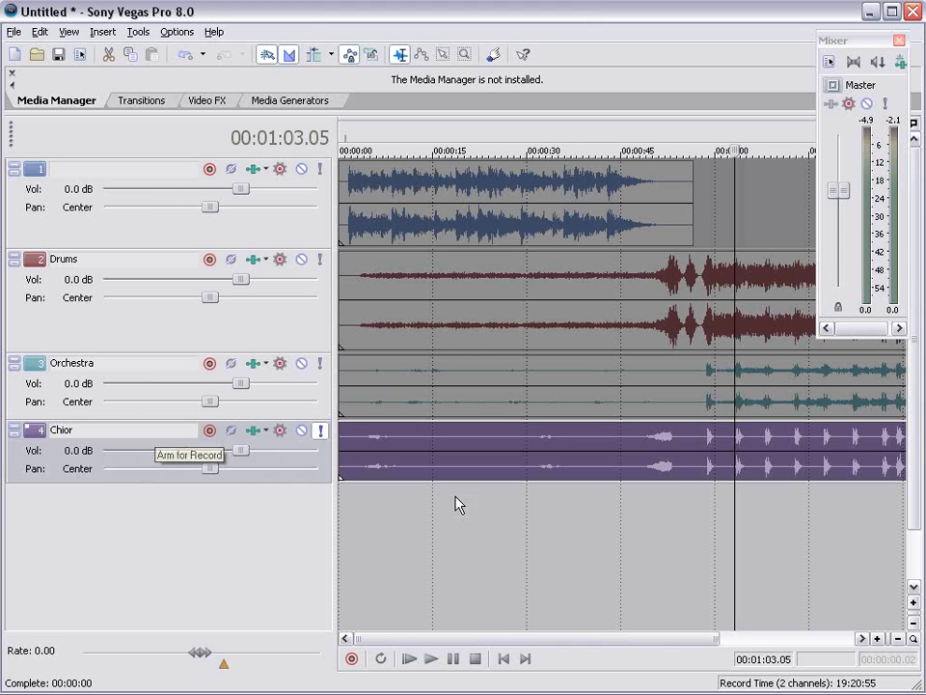
# Step: Turn off solo on the Chior track and place the cursor at about 00:00:28.21
pyautogui.click(562, 503)
pyautogui.click(653, 435)
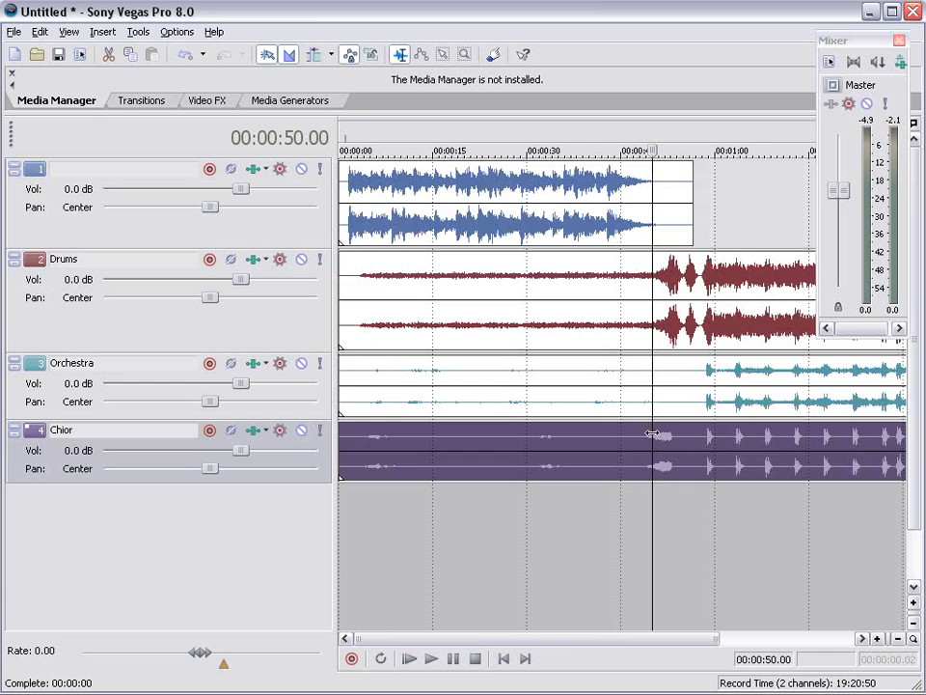
pyautogui.click(642, 383)
pyautogui.click(614, 306)
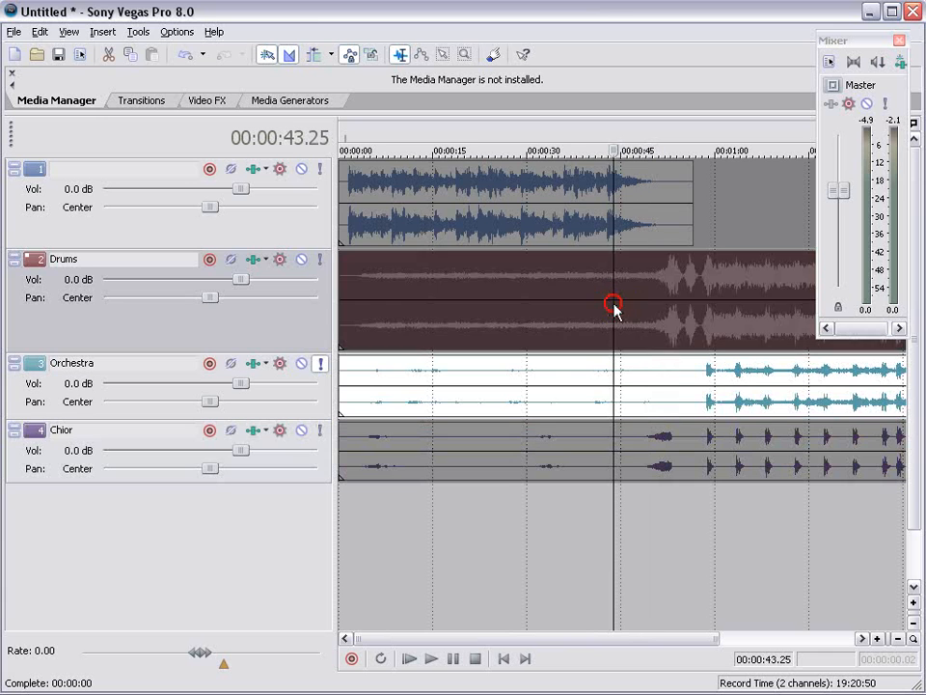
pyautogui.click(602, 377)
pyautogui.click(519, 538)
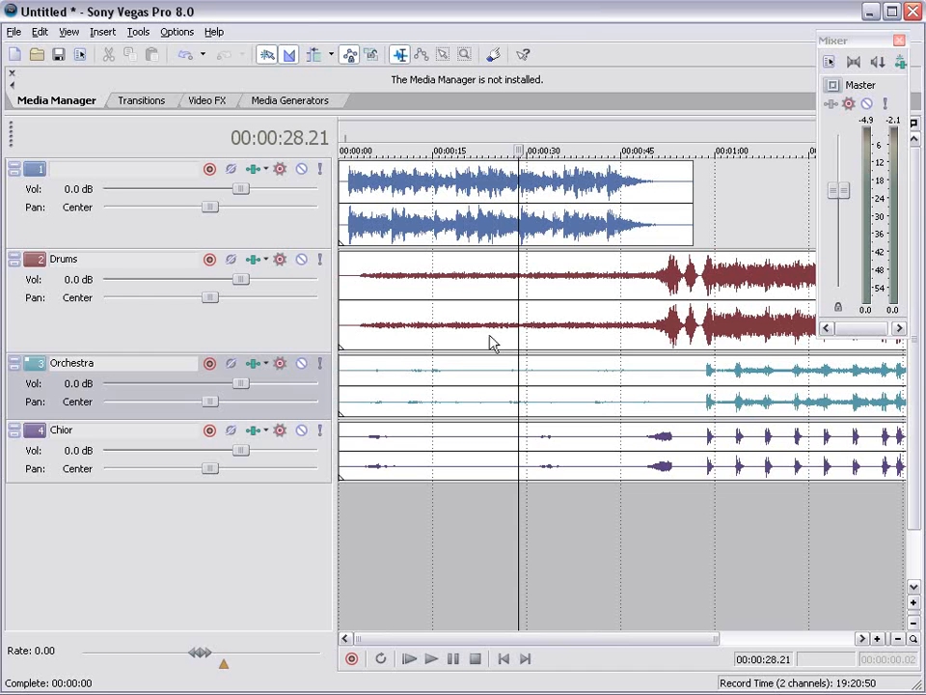
# Step: Toggle solo on and off for the Orchestra track, and toggle its mute on and off as well
pyautogui.click(320, 365)
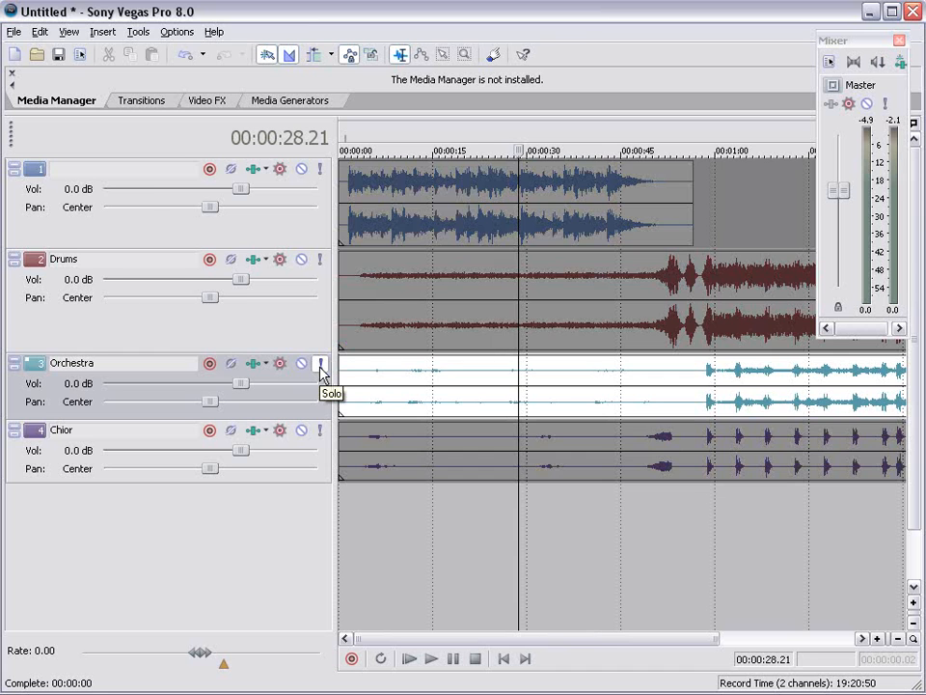
pyautogui.click(320, 368)
pyautogui.click(303, 366)
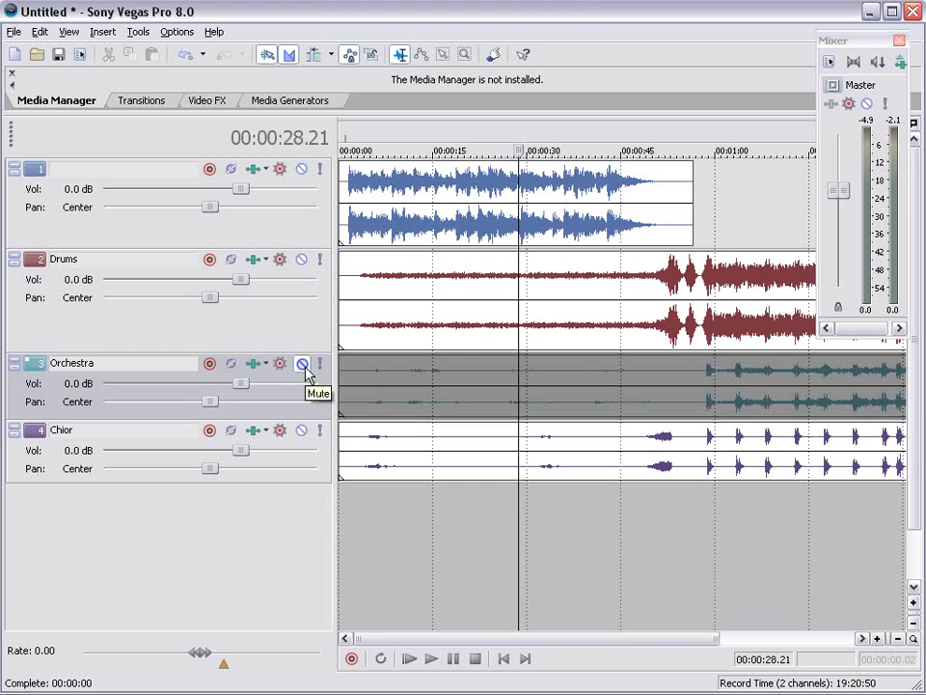
pyautogui.click(303, 367)
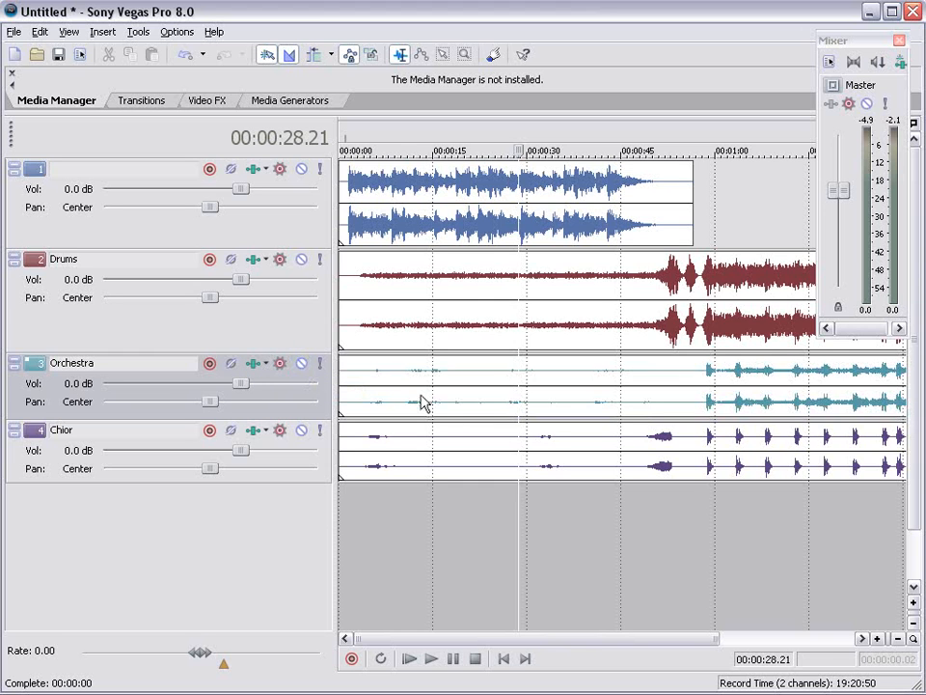
# Step: Split off and delete the Orchestra event's portion before 00:00:22.20, and extend its start back to the timeline's beginning
pyautogui.scroll(-2, 464, 309)
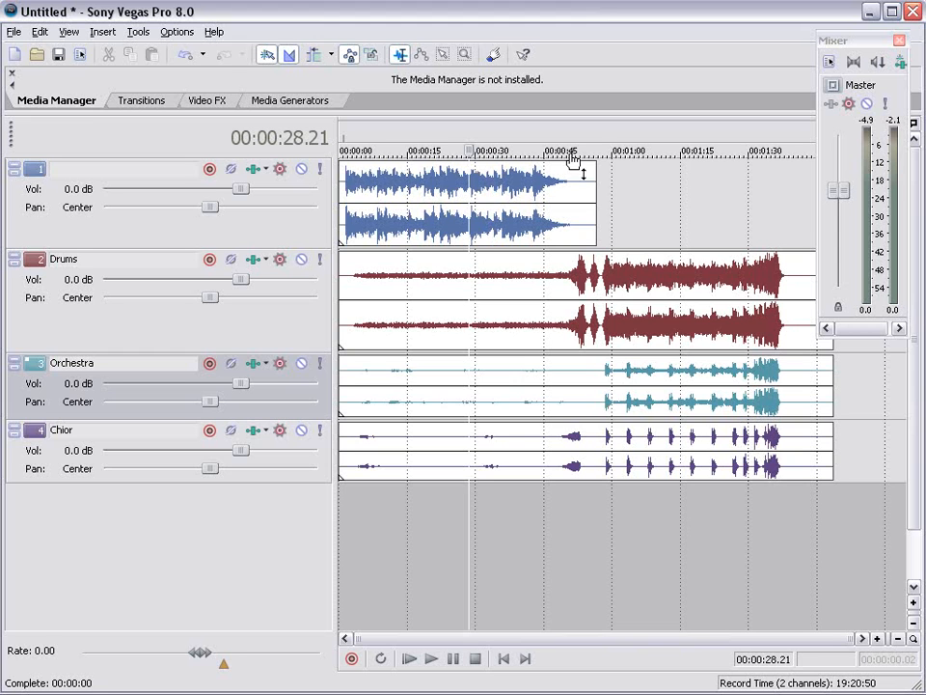
pyautogui.click(441, 382)
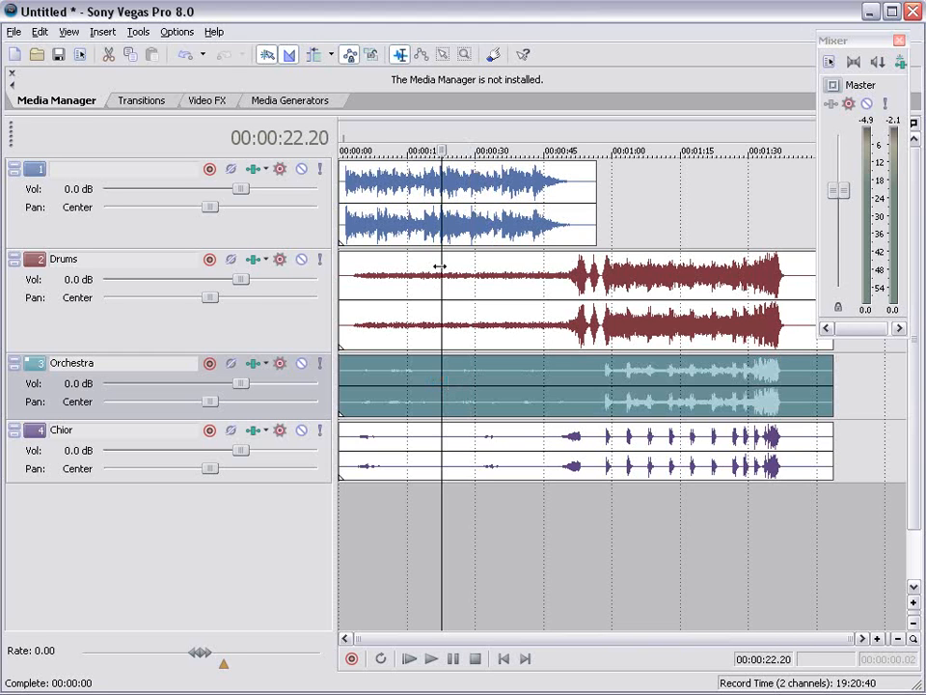
pyautogui.press('s')
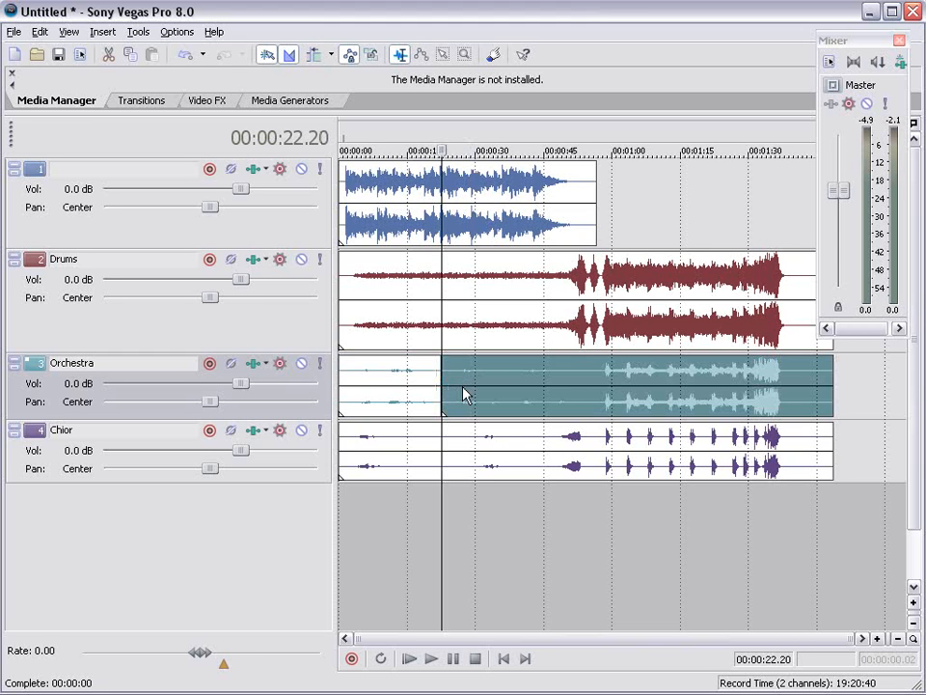
pyautogui.click(404, 375)
pyautogui.press('Delete')
pyautogui.moveTo(444, 382); pyautogui.dragTo(341, 382)
# Step: Split the Orchestra event at 00:00:52.14 and delete the part before the split
pyautogui.click(487, 406)
pyautogui.click(578, 375)
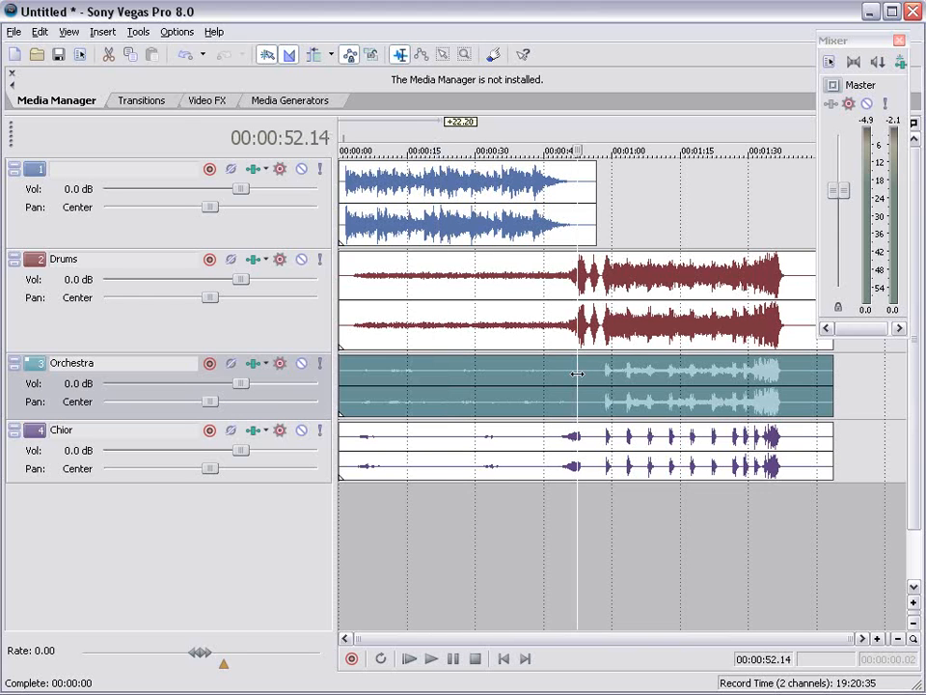
pyautogui.press('s')
pyautogui.click(546, 371)
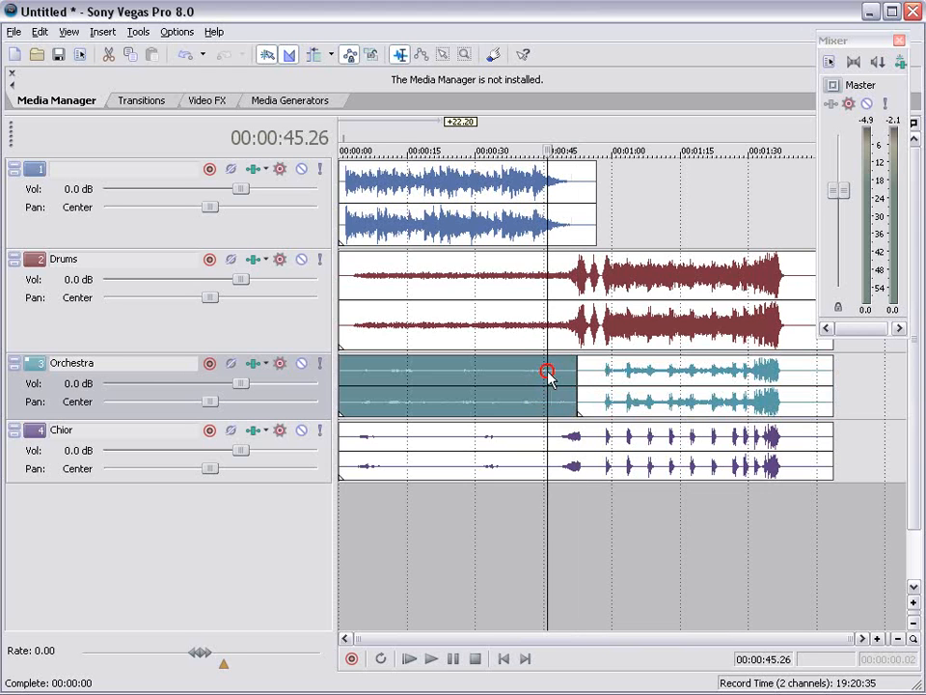
pyautogui.press('Delete')
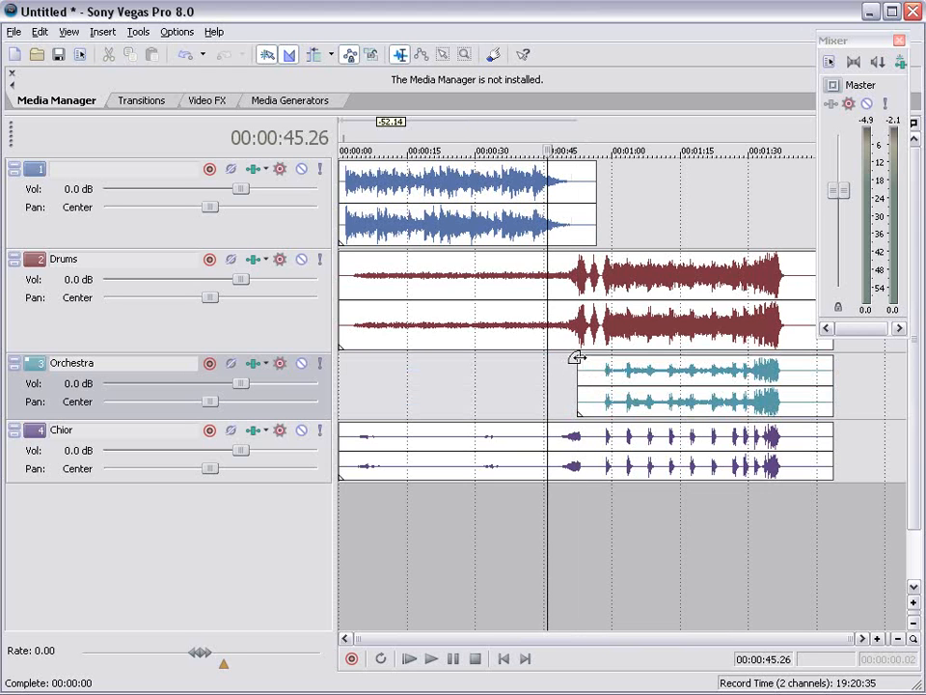
# Step: Add a fade-in ending at about 00:01:00 to the Orchestra event and give it the slow-starting curve shape
pyautogui.moveTo(577, 358)
pyautogui.mouseDown()
pyautogui.moveTo(726, 364)
pyautogui.moveTo(614, 361)
pyautogui.mouseUp()
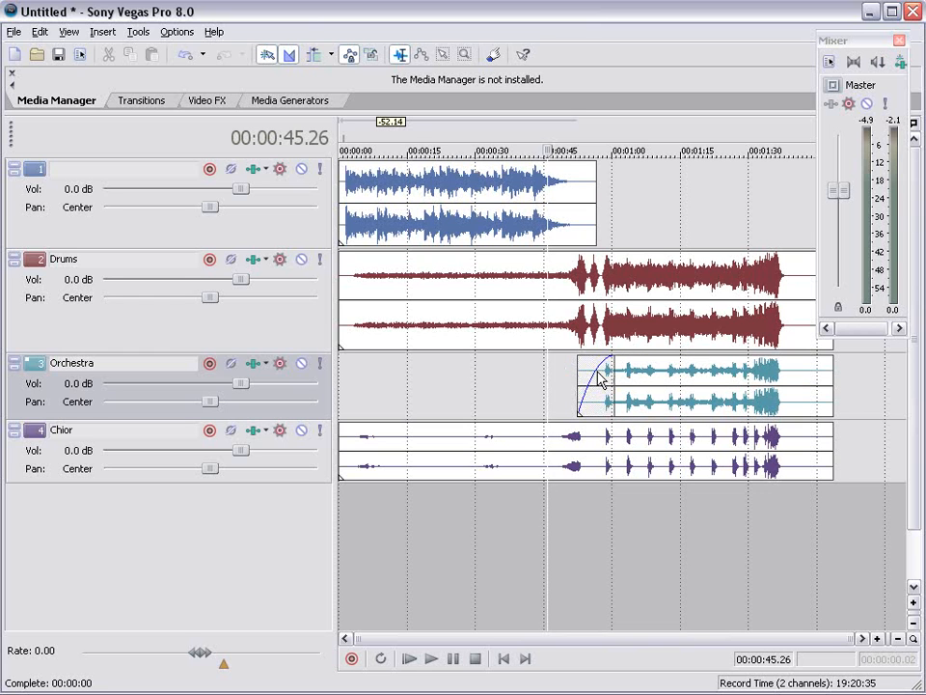
pyautogui.click(593, 373)
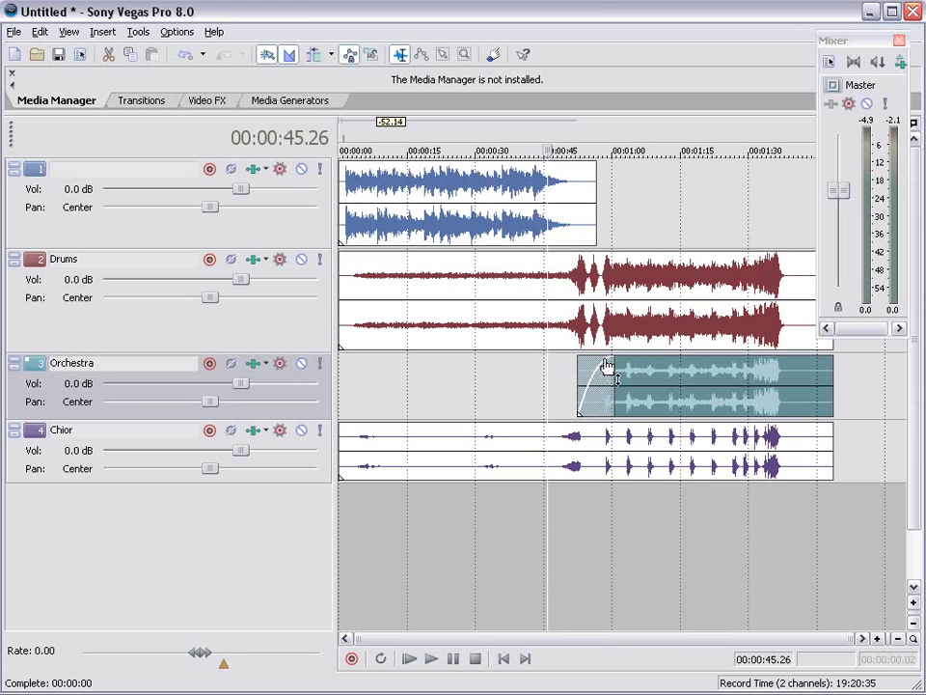
pyautogui.rightClick(610, 363)
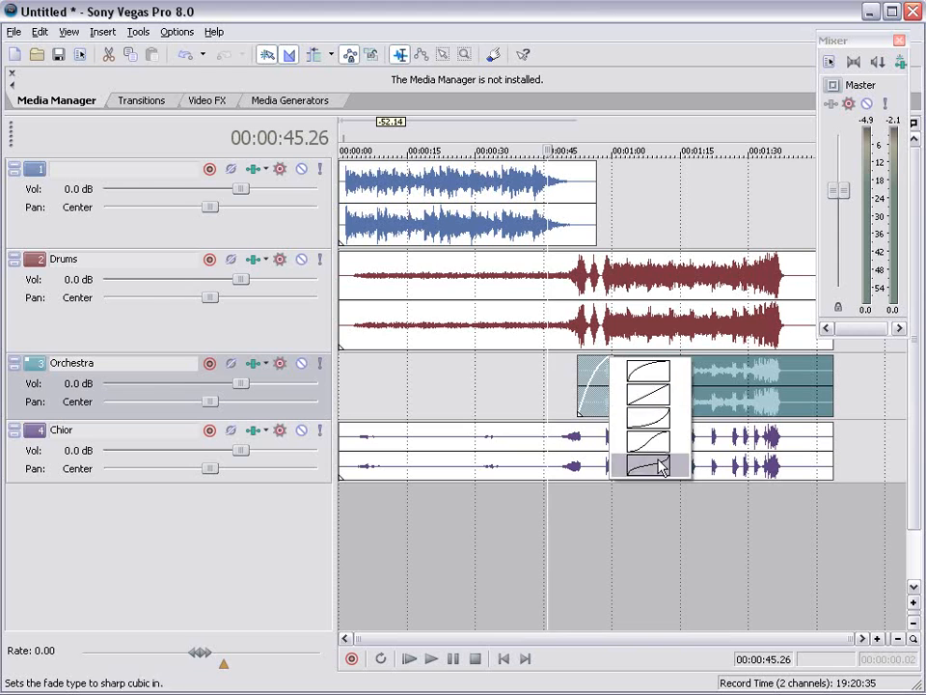
pyautogui.click(662, 426)
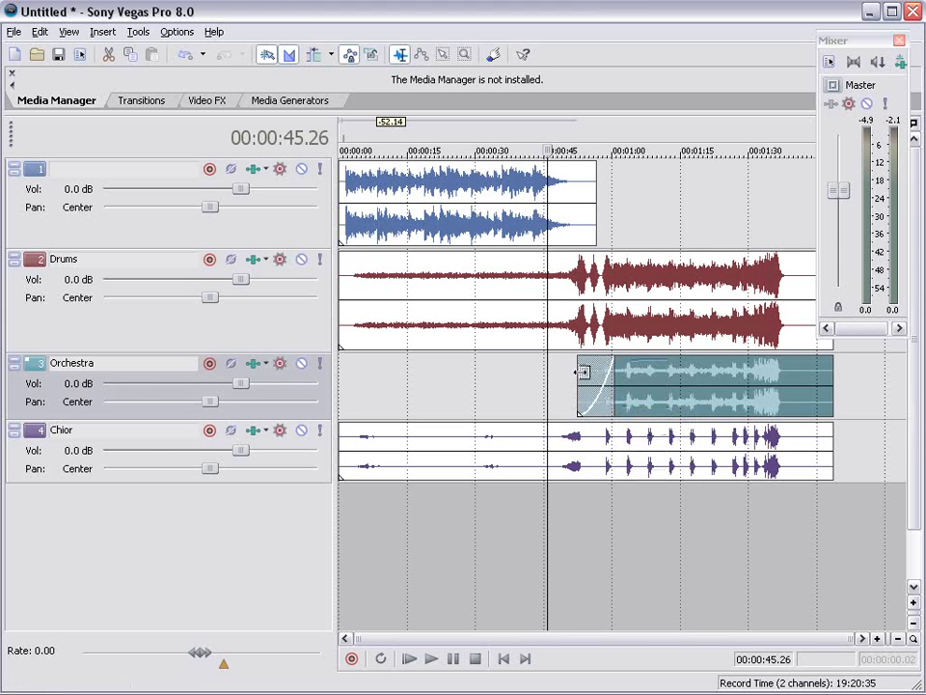
# Step: Lower the Drums track's volume to -0.6 dB
pyautogui.moveTo(440, 283); pyautogui.dragTo(494, 295)
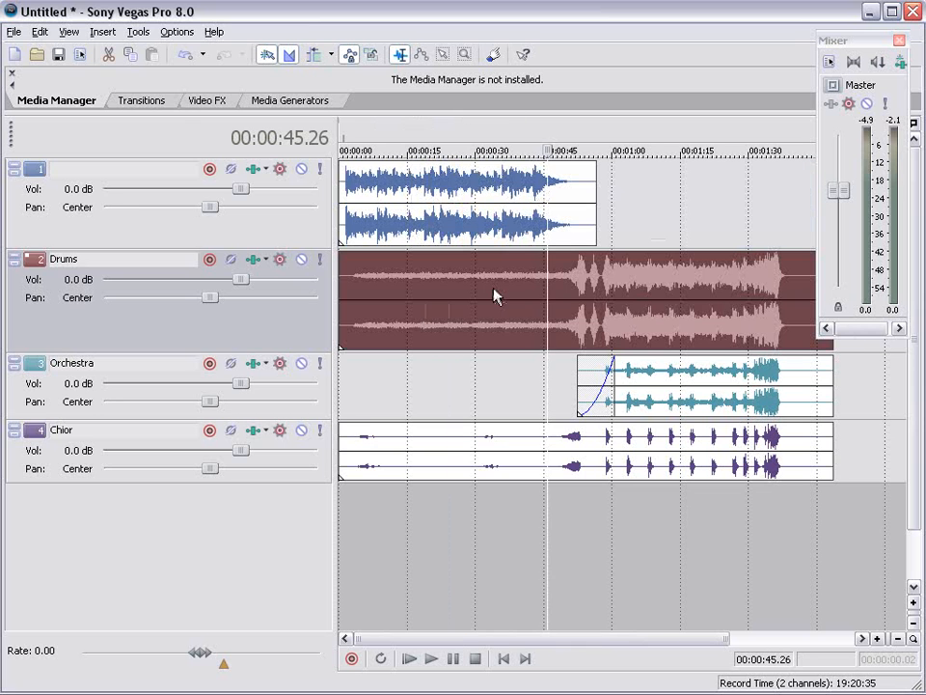
pyautogui.click(458, 382)
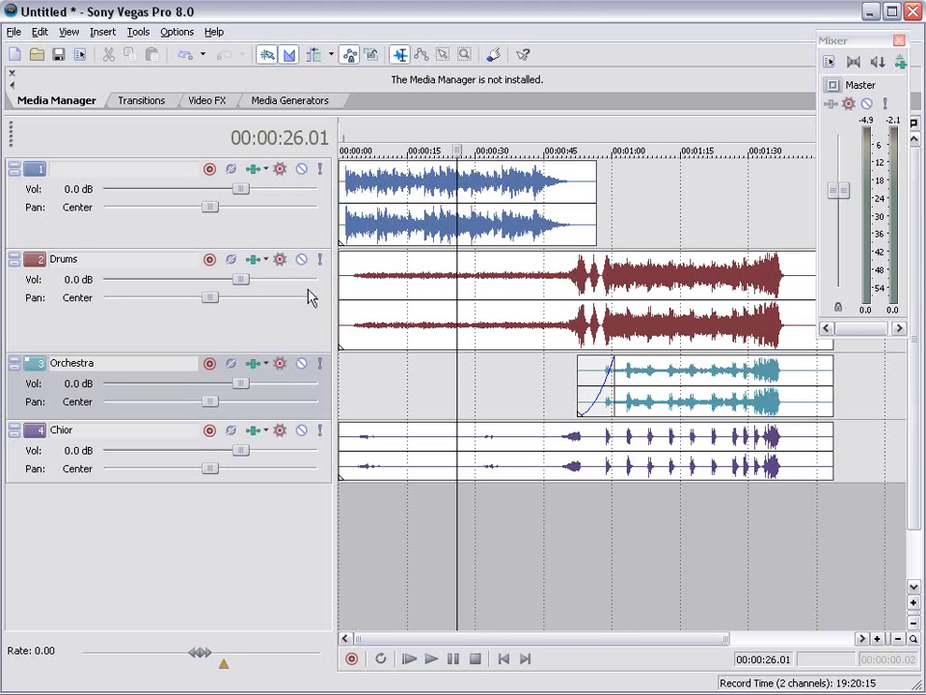
pyautogui.moveTo(239, 281)
pyautogui.mouseDown()
pyautogui.moveTo(190, 281)
pyautogui.moveTo(232, 279)
pyautogui.mouseUp()
# Step: Extend the start of the trimmed Orchestra event back to the beginning of the timeline
pyautogui.scroll(2, 736, 379)
pyautogui.scroll(-3, 642, 387)
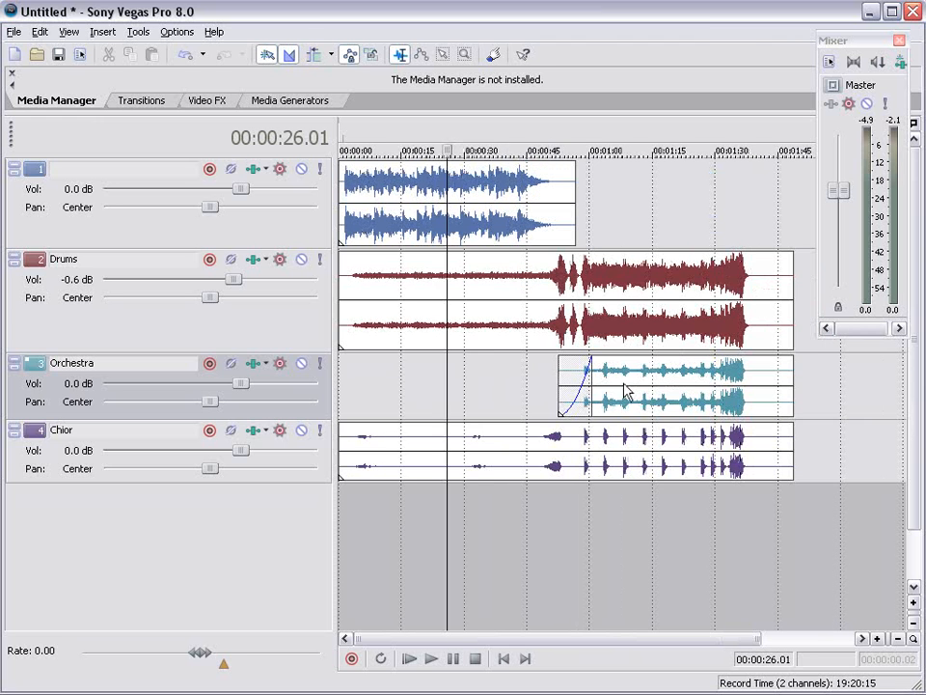
pyautogui.moveTo(558, 372); pyautogui.dragTo(327, 365)
pyautogui.click(521, 502)
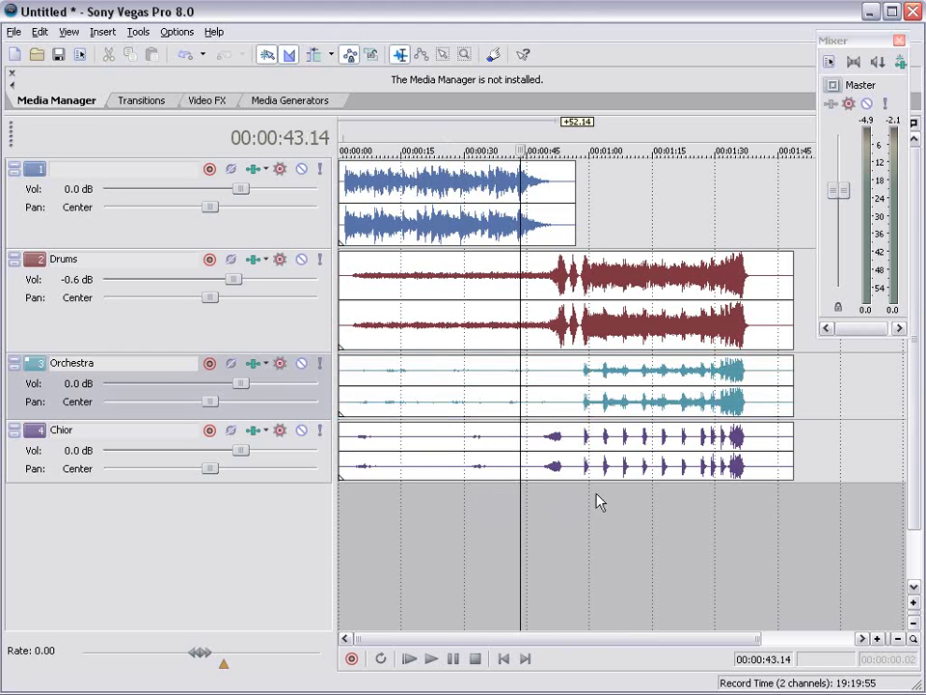
pyautogui.hotkey('ctrl', 's')
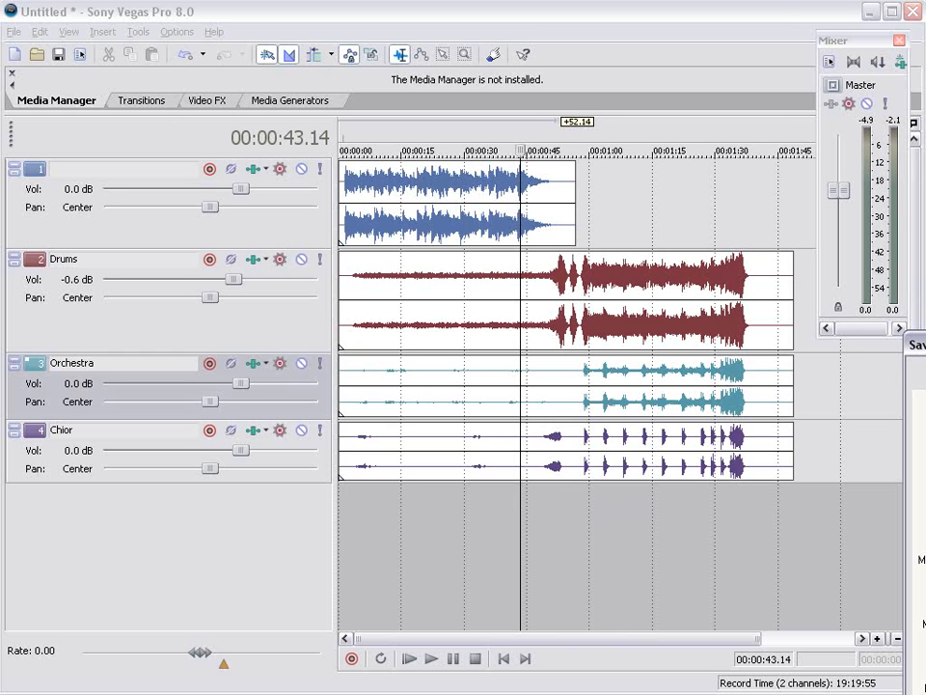
pyautogui.press('Escape')
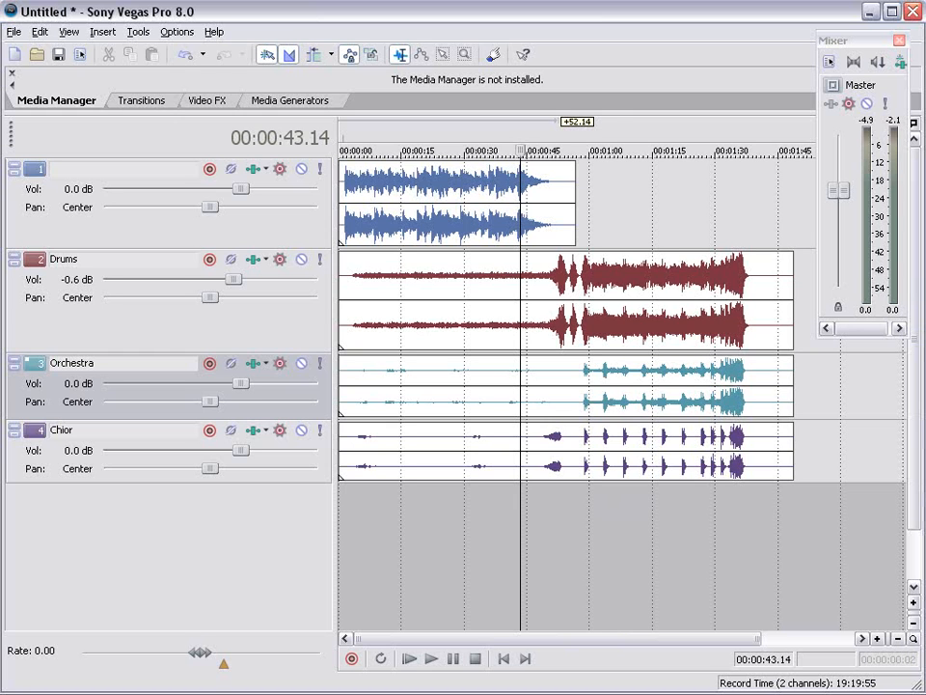
# Step: Switch to Bridge and open the Musical FX folder inside 4-Sound Design of Pro Scores
pyautogui.hotkey('alt', 'Tab')
pyautogui.moveTo(627, 392); pyautogui.dragTo(650, 243)
pyautogui.click(172, 288)
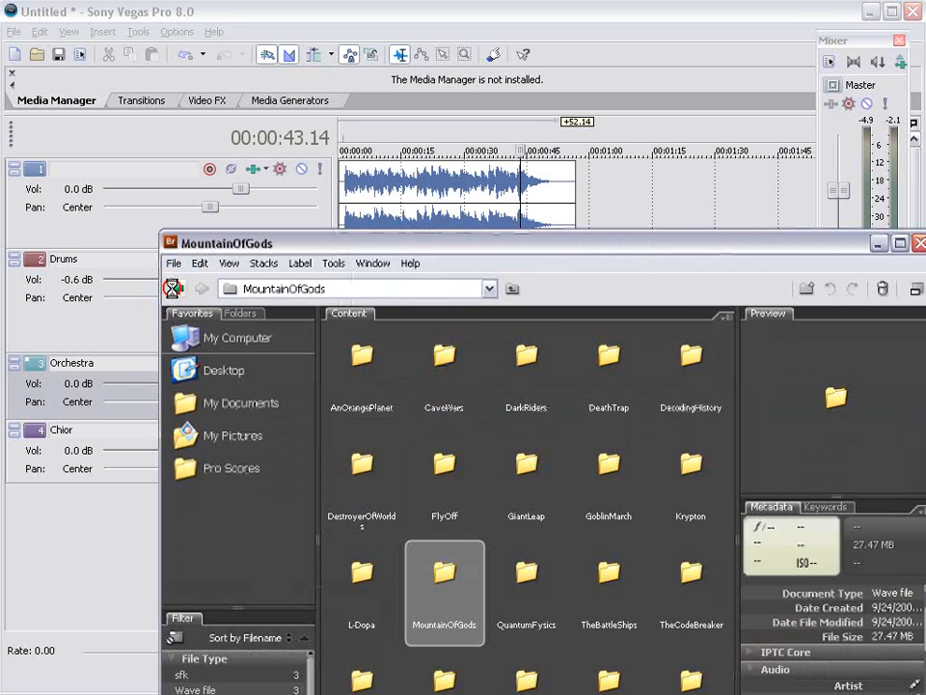
pyautogui.click(173, 289)
pyautogui.click(173, 289)
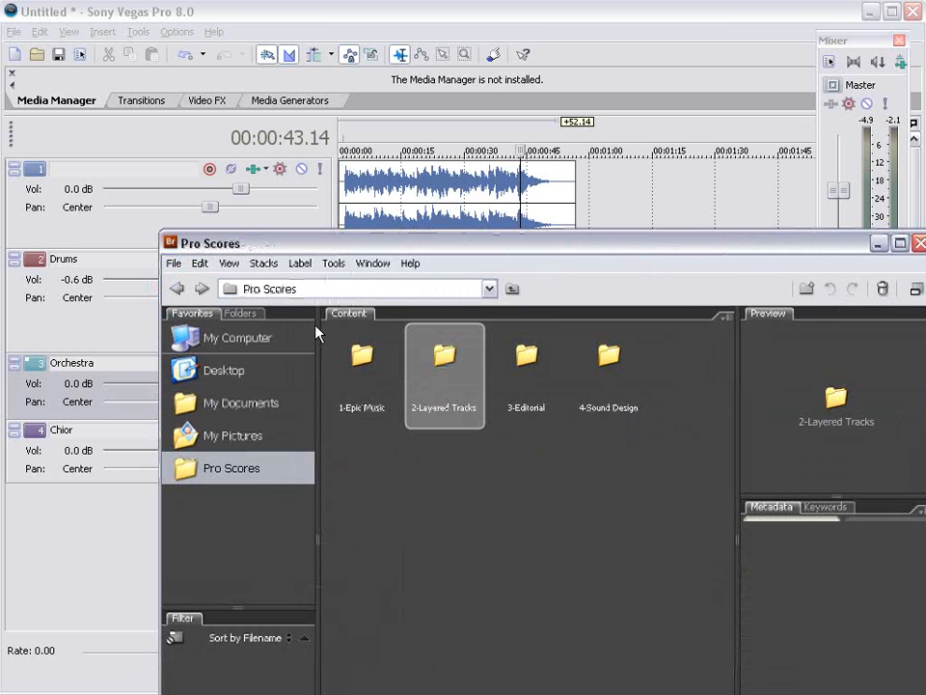
pyautogui.doubleClick(610, 357)
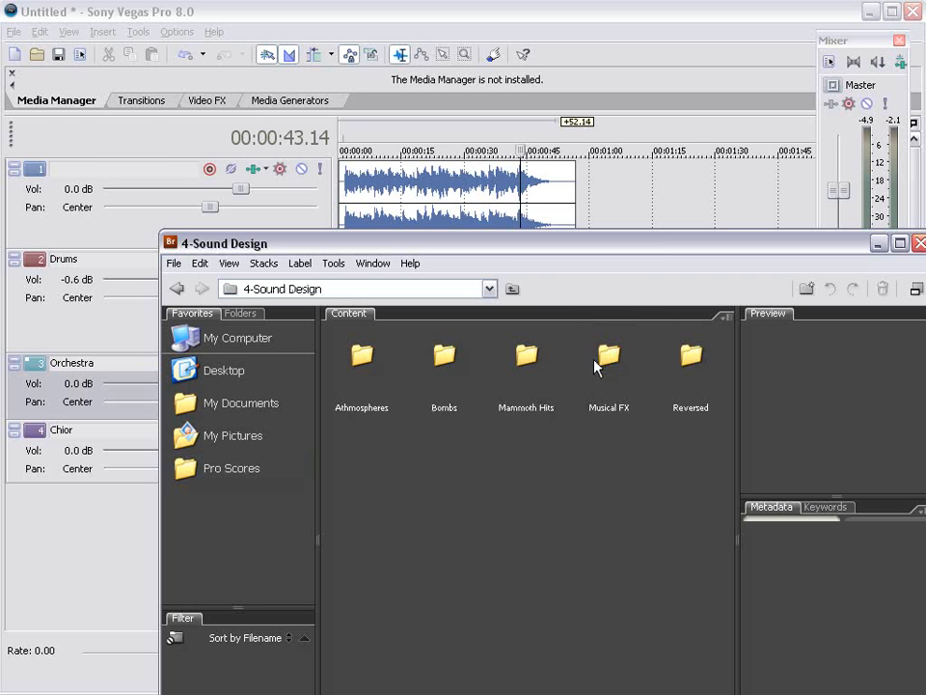
pyautogui.doubleClick(610, 378)
# Step: Add FX23.wav to the Vegas timeline on a new track below Chior, starting at about 00:00:23
pyautogui.moveTo(602, 240); pyautogui.dragTo(711, 58)
pyautogui.scroll(-3, 598, 396)
pyautogui.click(600, 396)
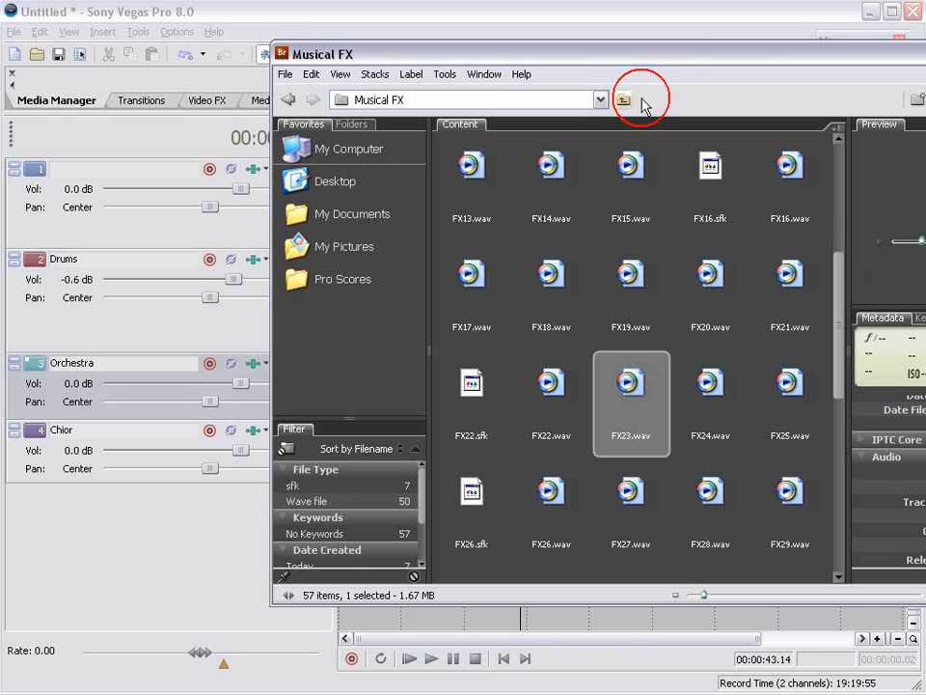
pyautogui.moveTo(585, 57); pyautogui.dragTo(837, 33)
pyautogui.moveTo(878, 372); pyautogui.dragTo(446, 556)
# Step: Add Mammoth2.wav from the Mammoth Hits folder to track 5 in Vegas, starting at about 00:00:37
pyautogui.click(541, 71)
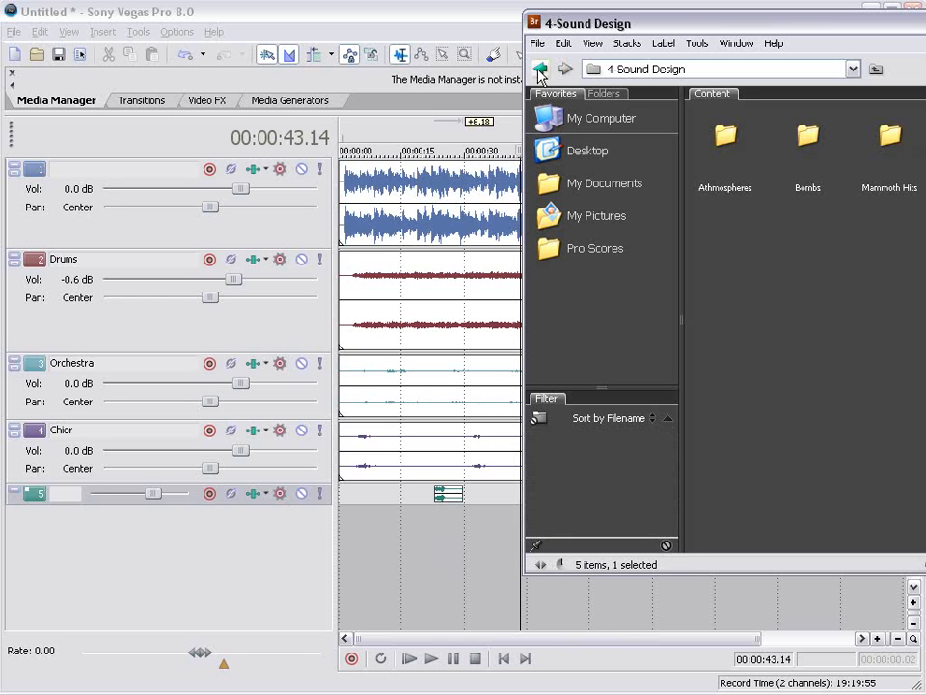
pyautogui.doubleClick(890, 137)
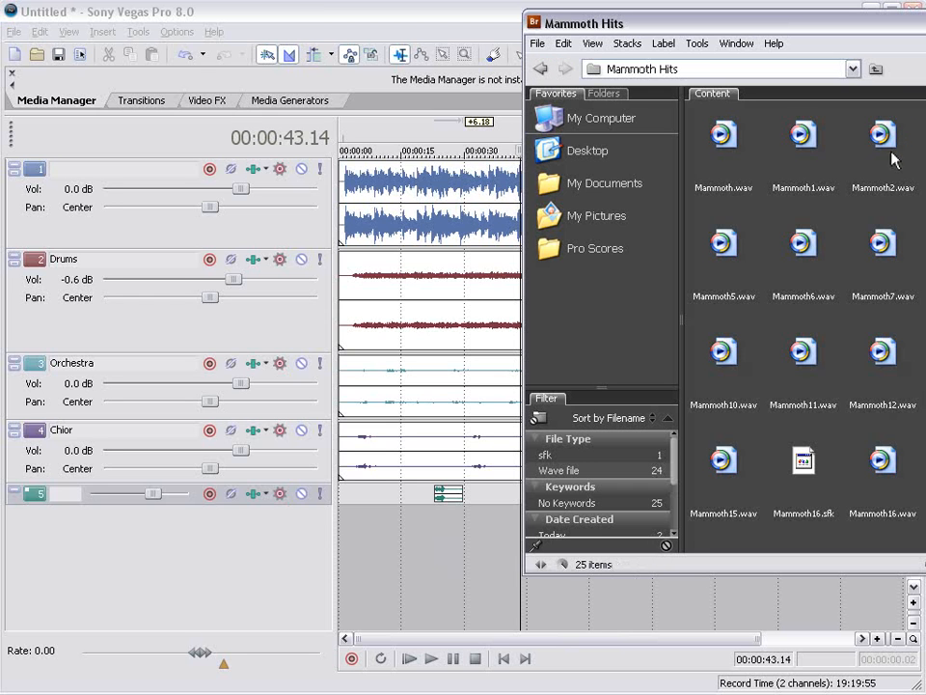
pyautogui.moveTo(878, 154); pyautogui.dragTo(503, 512)
# Step: Add Big drum.wav from the Bombs folder to a new track 6 in Vegas, starting at about 00:00:08
pyautogui.click(541, 68)
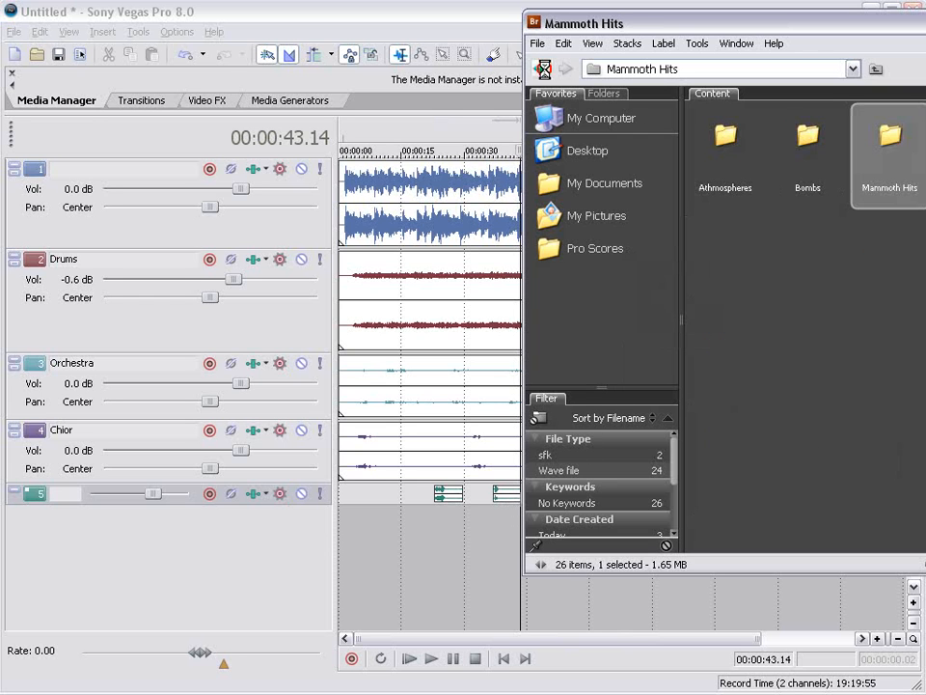
pyautogui.doubleClick(817, 147)
pyautogui.moveTo(803, 133); pyautogui.dragTo(380, 531)
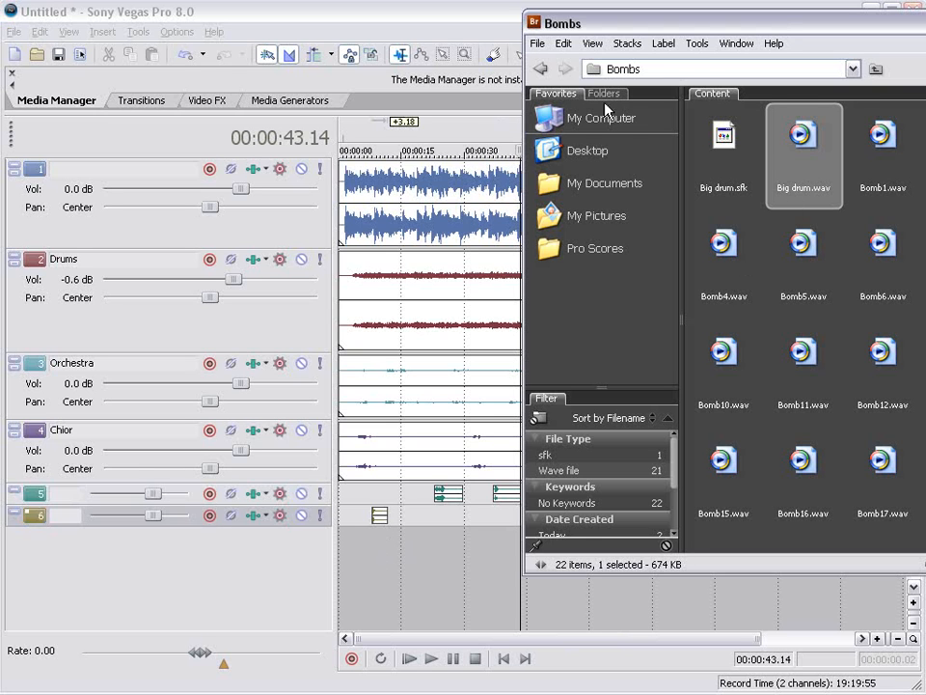
# Step: Add Athmo8.wav from the Athmospheres folder to a new track 7 in Vegas, starting at about 00:00:23
pyautogui.click(544, 69)
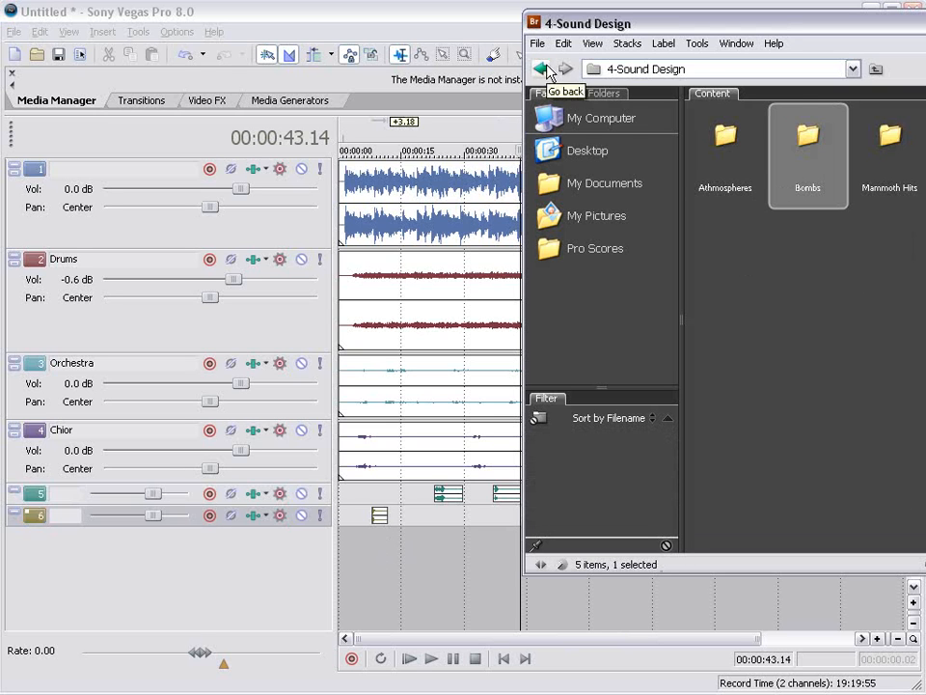
pyautogui.doubleClick(725, 140)
pyautogui.moveTo(882, 249); pyautogui.dragTo(441, 586)
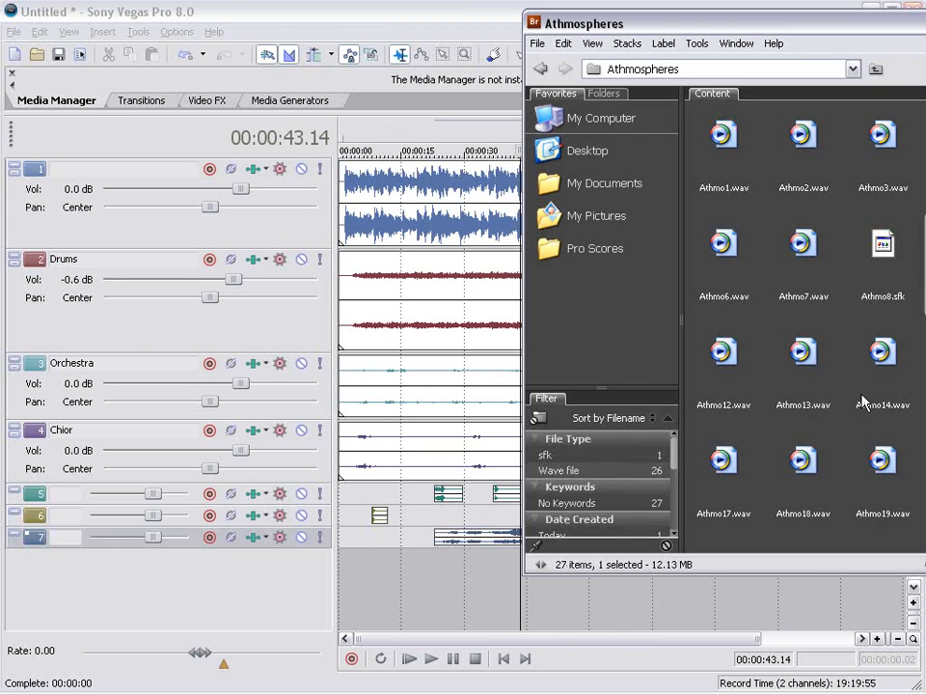
# Step: Add Crescendo-Hellas.wav from the Tension Crescendos folder to a new track 8 in Vegas, starting at about 00:00:30
pyautogui.click(541, 70)
pyautogui.click(540, 69)
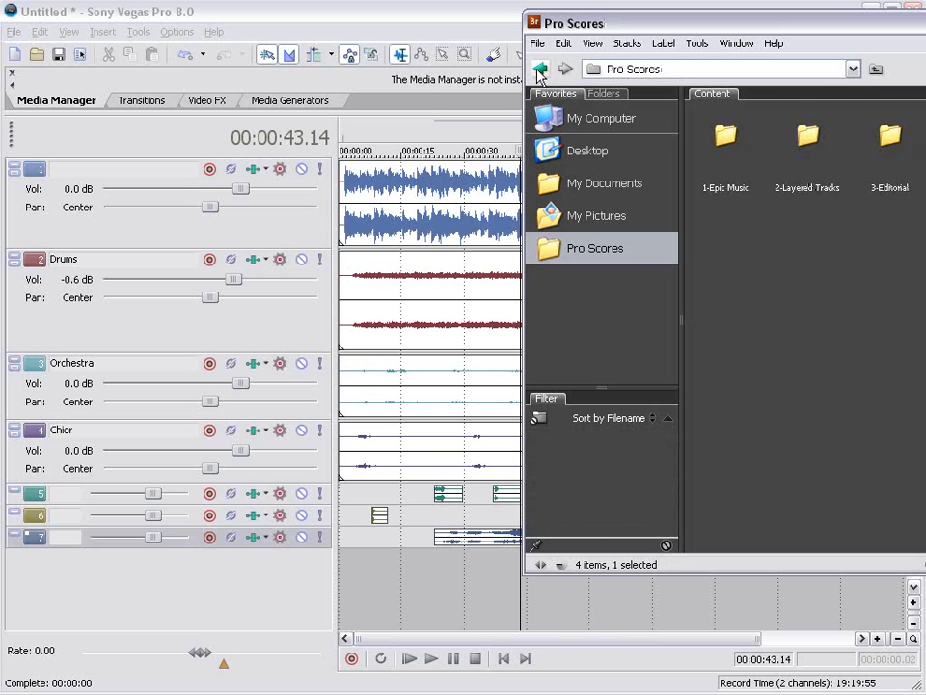
pyautogui.doubleClick(875, 154)
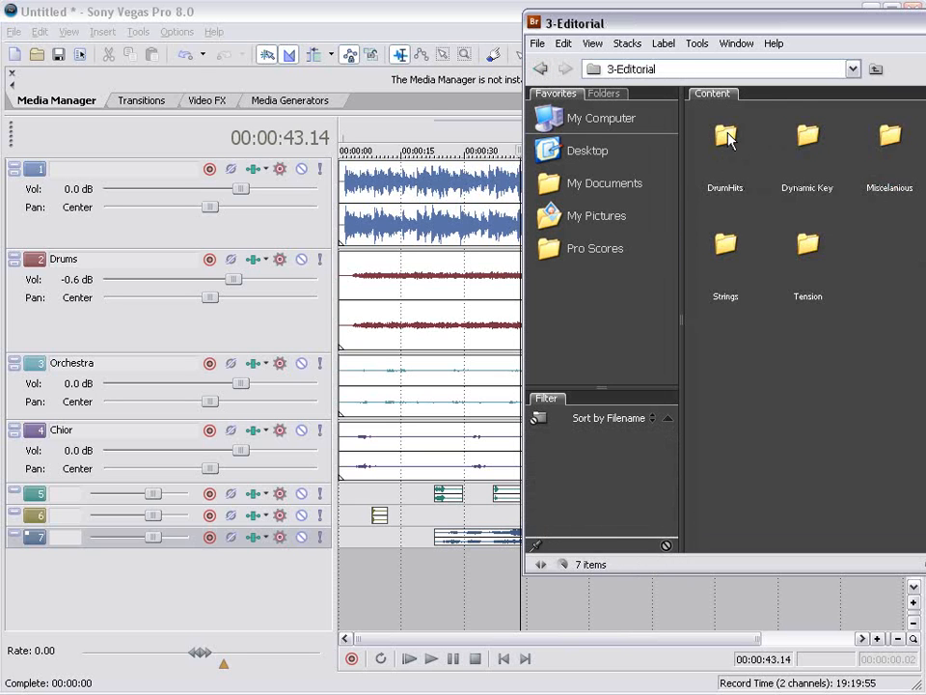
pyautogui.doubleClick(808, 247)
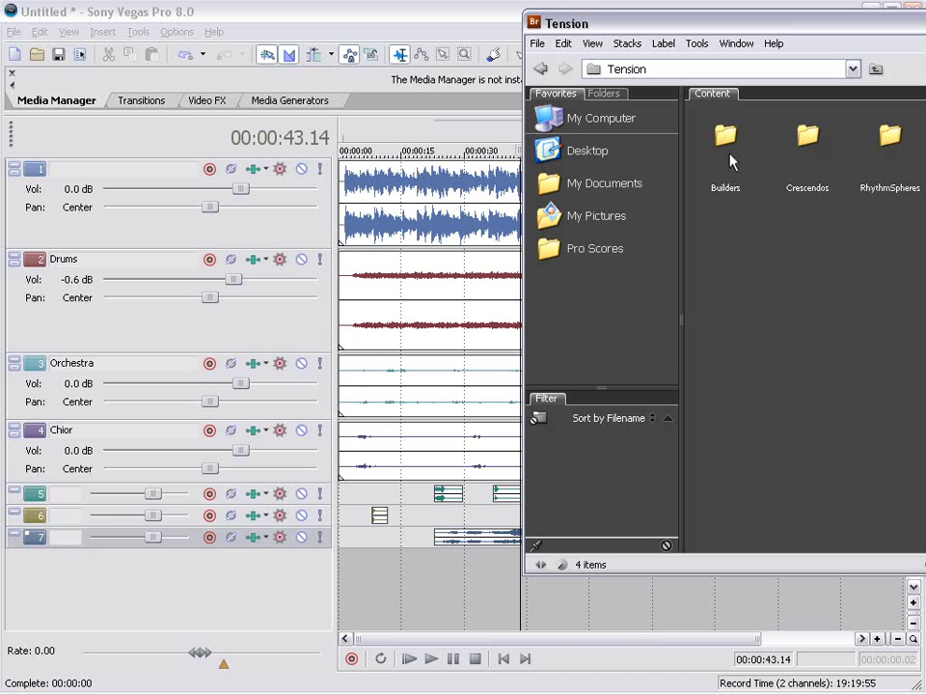
pyautogui.doubleClick(811, 135)
pyautogui.click(719, 135)
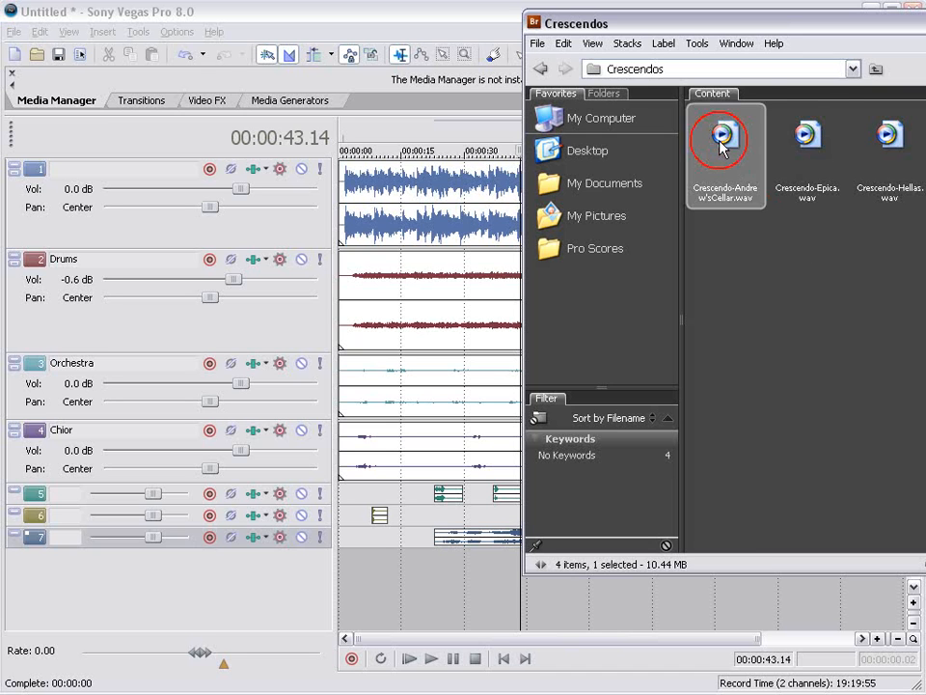
pyautogui.click(811, 140)
pyautogui.click(875, 154)
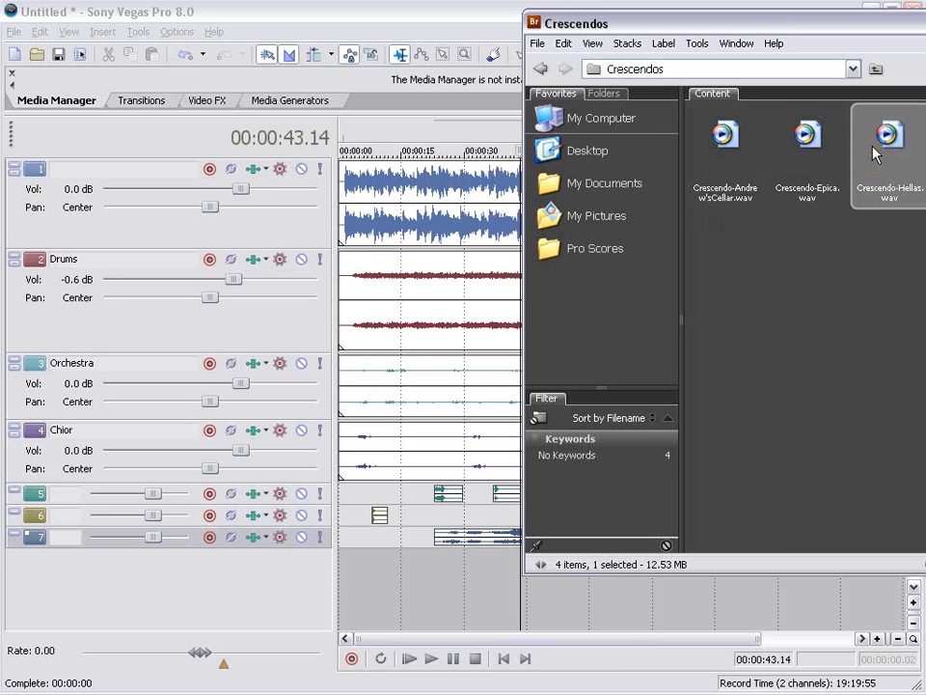
pyautogui.moveTo(889, 145); pyautogui.dragTo(476, 584)
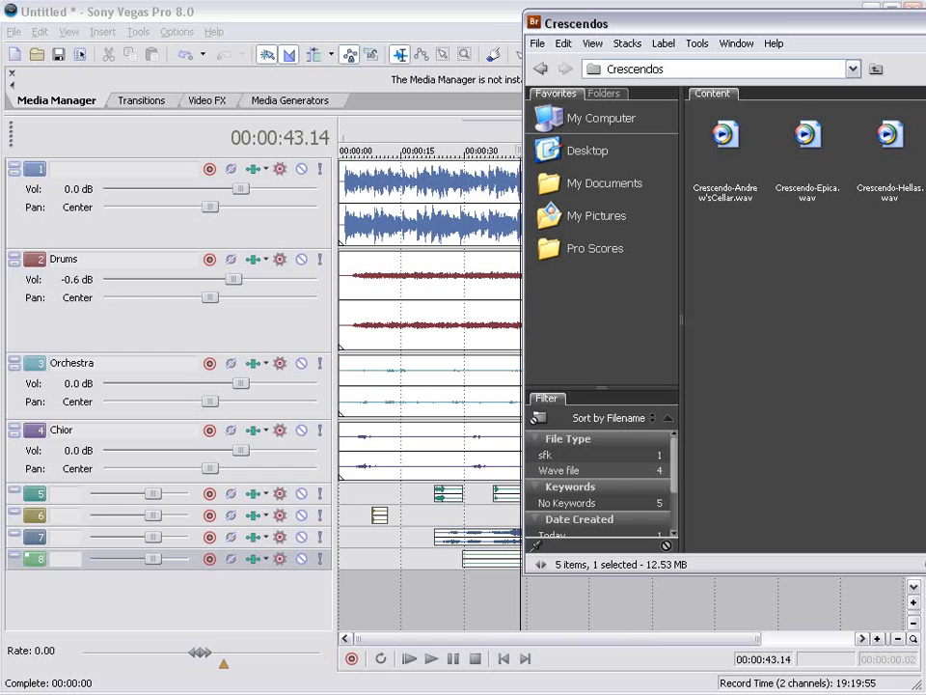
# Step: Switch to Vegas and move all clips on tracks 5 to 8 together so the track 6 clip starts at about 00:02:00
pyautogui.click(466, 10)
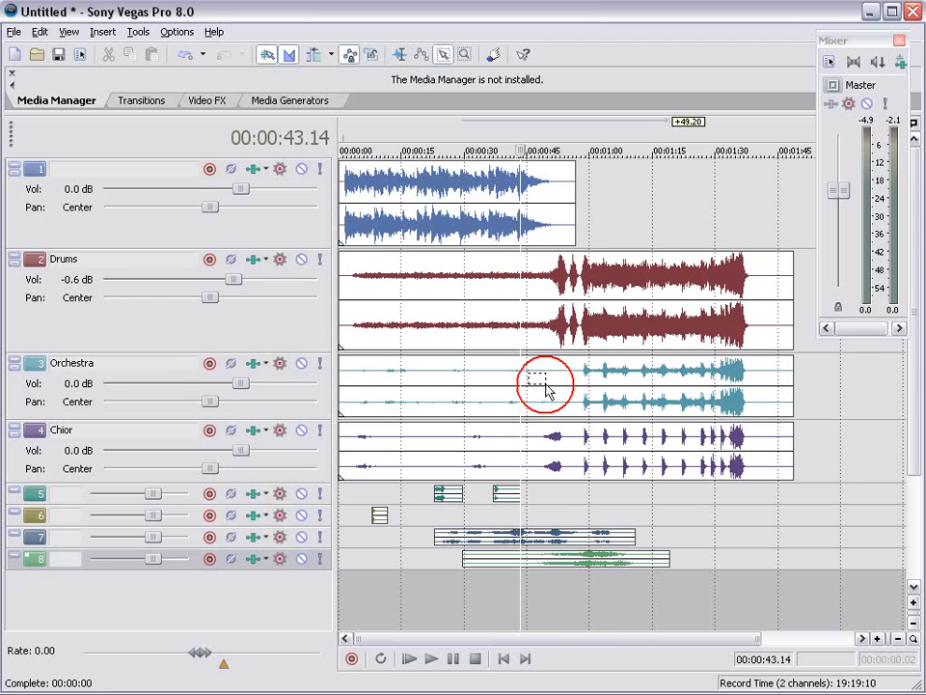
pyautogui.moveTo(685, 506); pyautogui.dragTo(810, 538)
pyautogui.scroll(-1, 604, 492)
pyautogui.moveTo(727, 540); pyautogui.dragTo(810, 539)
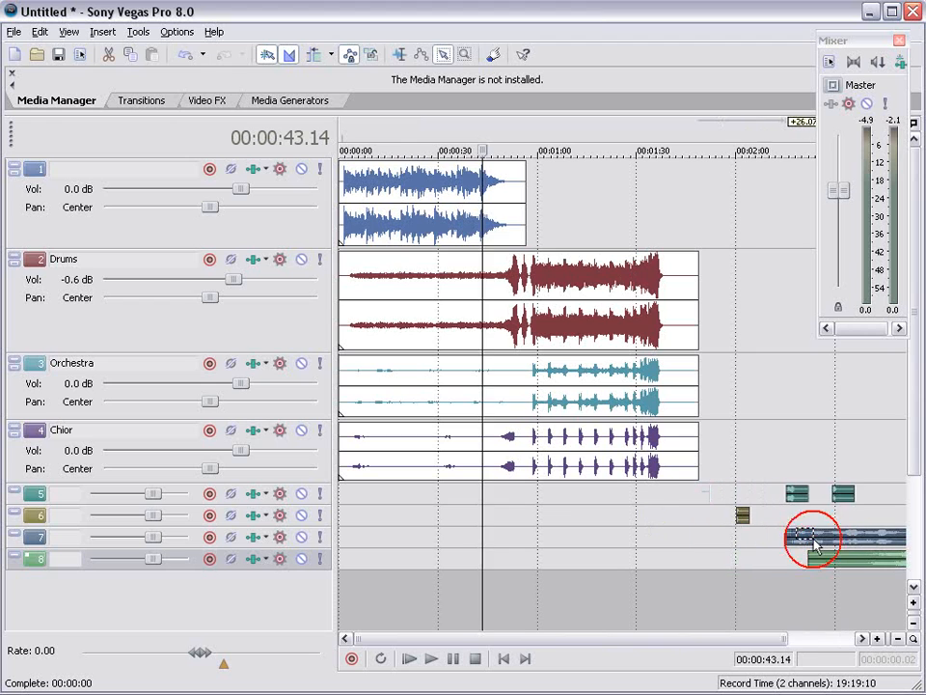
# Step: Move the crescendo clip on track 8 to the start of the timeline
pyautogui.click(399, 54)
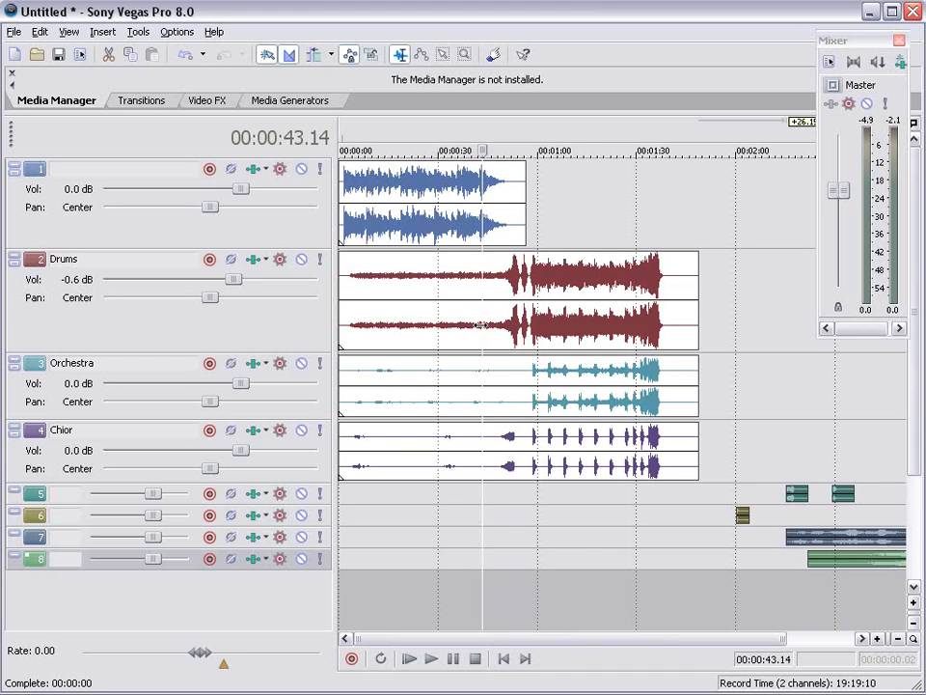
pyautogui.click(583, 594)
pyautogui.moveTo(849, 569); pyautogui.dragTo(379, 559)
# Step: Select the clips on tracks 1 to 4 and shift them together to start at about 00:01:28
pyautogui.click(442, 54)
pyautogui.moveTo(567, 504); pyautogui.dragTo(413, 238)
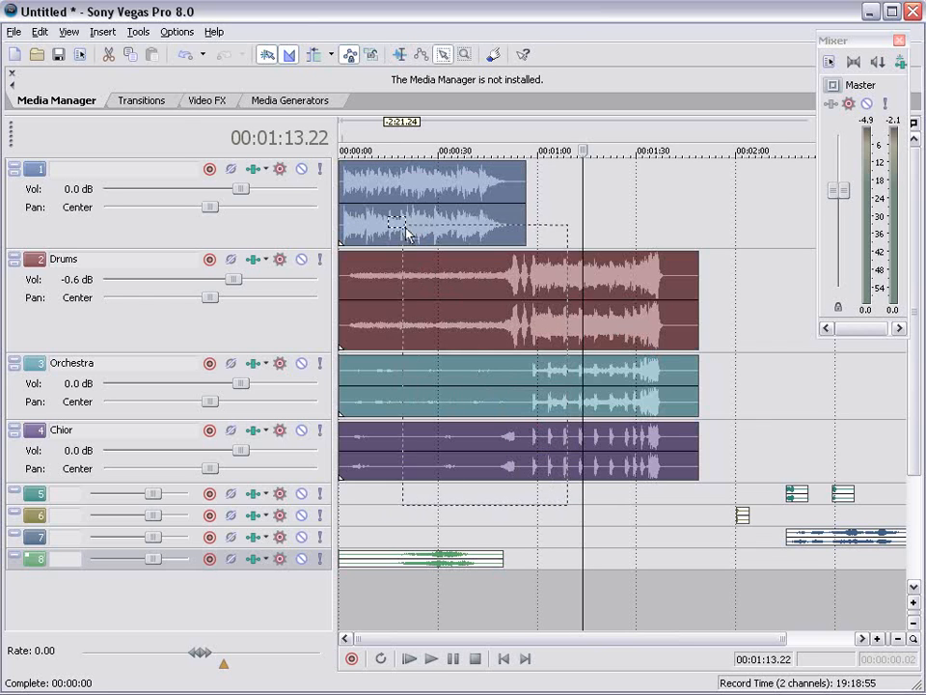
pyautogui.moveTo(367, 445); pyautogui.dragTo(658, 447)
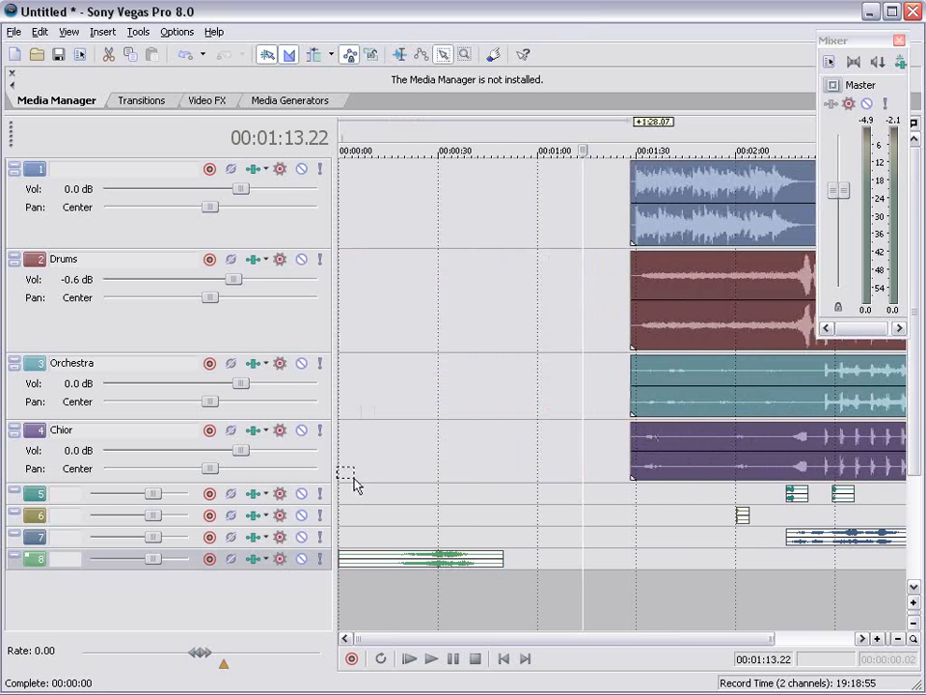
# Step: Play the beginning of the crescendo clip on track 8 from the timeline start
pyautogui.click(913, 604)
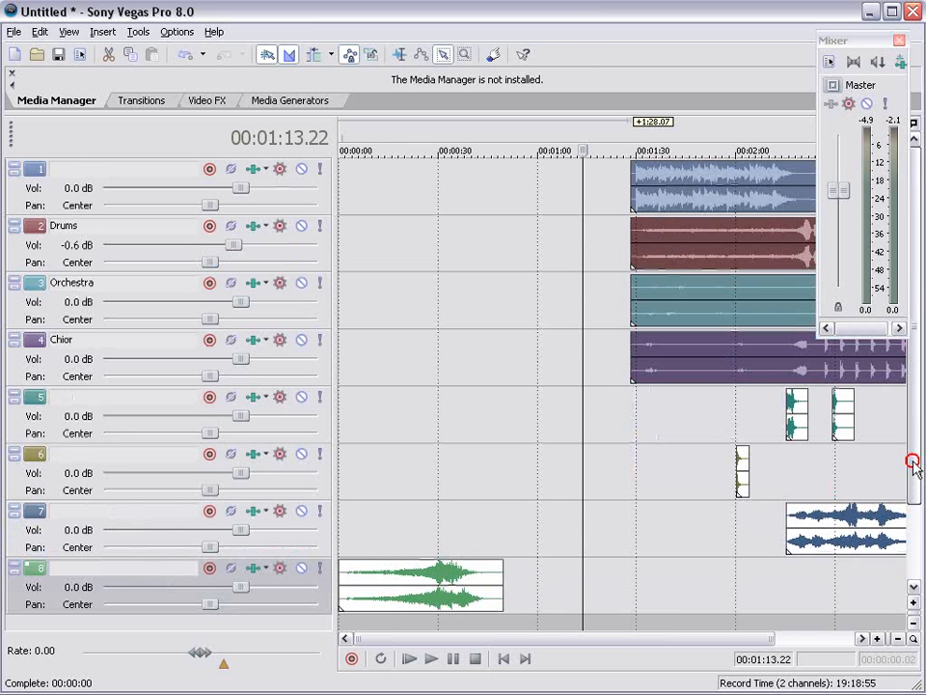
pyautogui.scroll(-1, 912, 459)
pyautogui.click(558, 587)
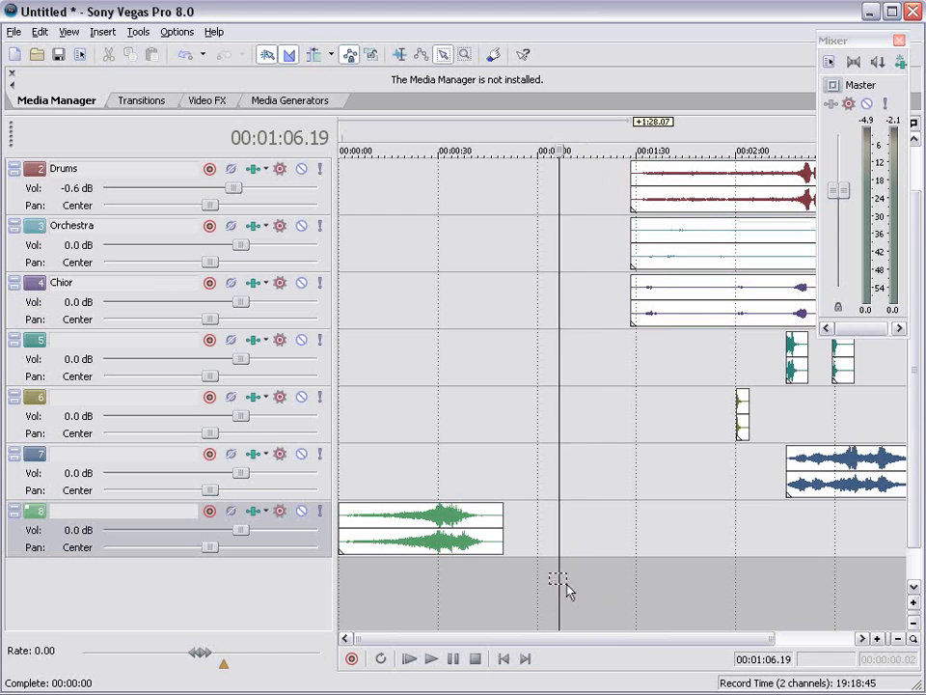
pyautogui.click(400, 54)
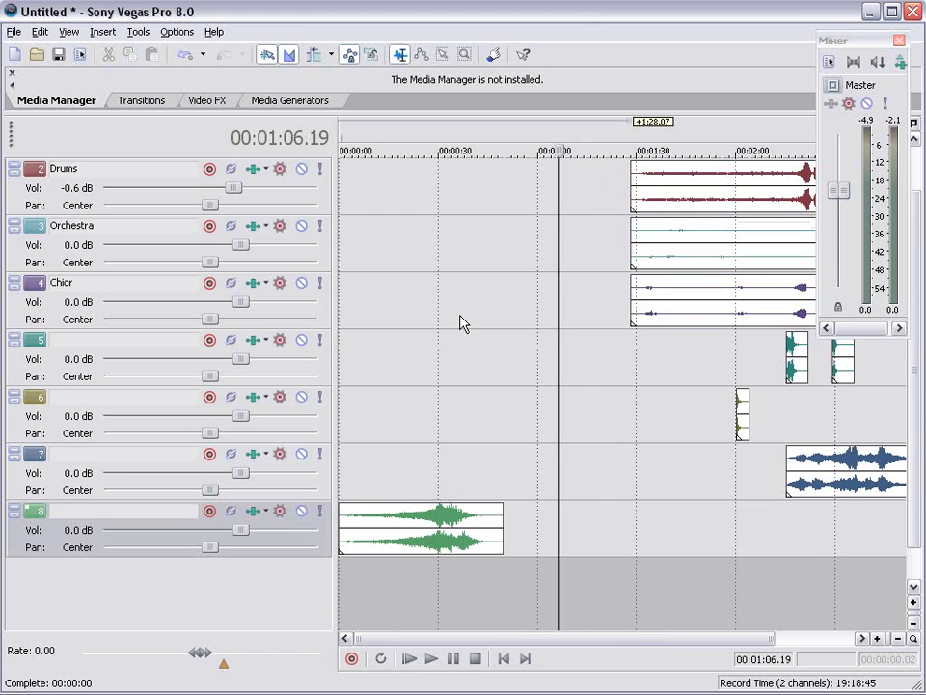
pyautogui.click(339, 569)
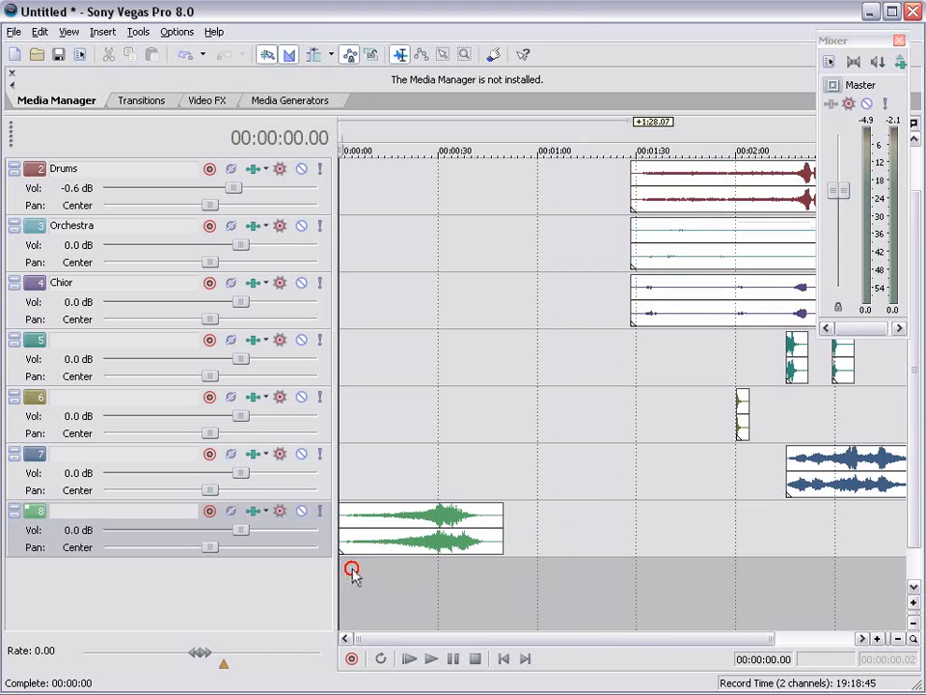
pyautogui.scroll(3, 446, 554)
pyautogui.scroll(-2, 446, 554)
pyautogui.press('space')
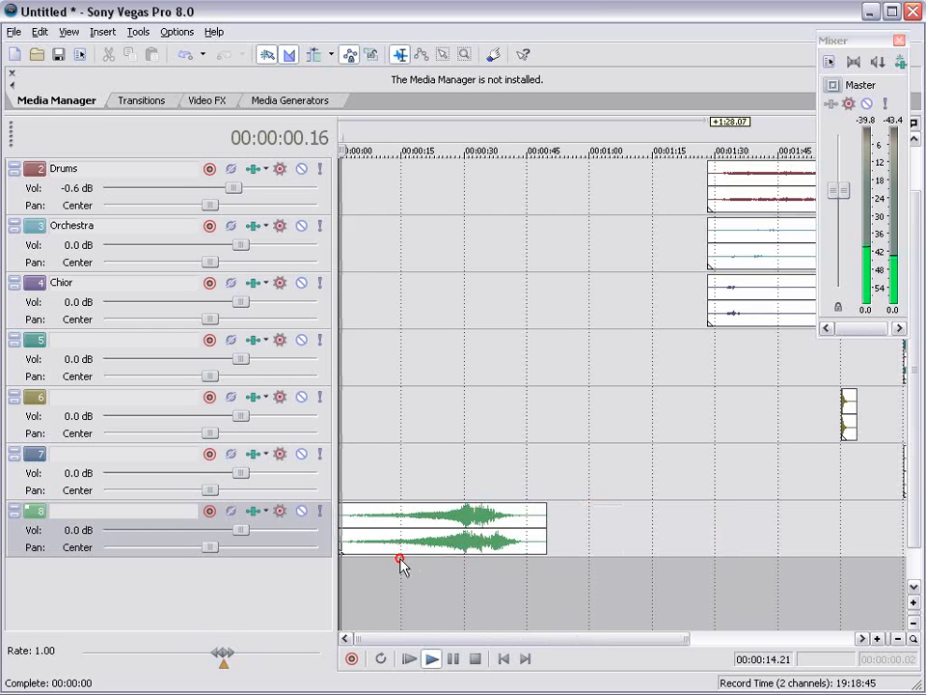
pyautogui.scroll(-2, 453, 552)
pyautogui.press('space')
# Step: Move the crescendo clip on track 8 to about 00:01:35 and the atmosphere clip on track 7 to the timeline start
pyautogui.moveTo(791, 490); pyautogui.dragTo(605, 519)
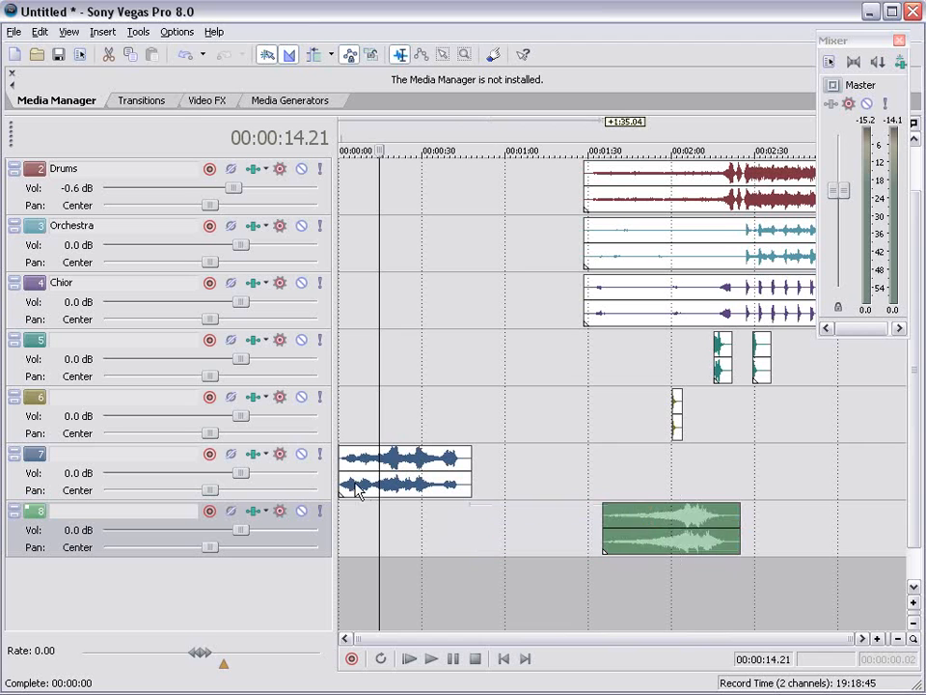
pyautogui.click(366, 490)
# Step: Play the atmosphere clip on track 7 from the timeline start and lower the master volume to -5.6 dB
pyautogui.click(340, 506)
pyautogui.scroll(3, 425, 516)
pyautogui.press('space')
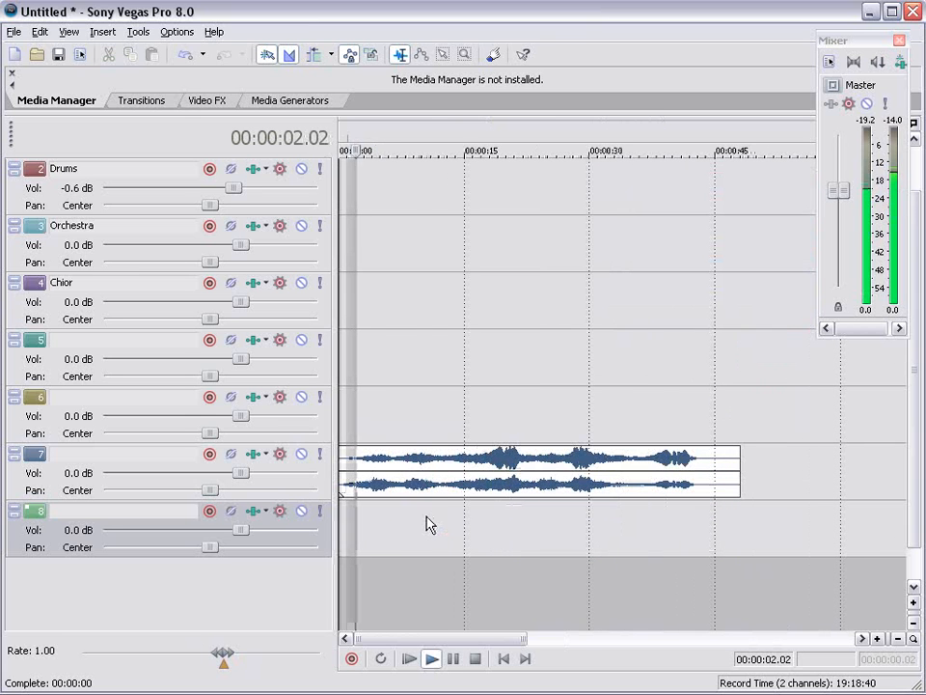
pyautogui.scroll(-3, 430, 524)
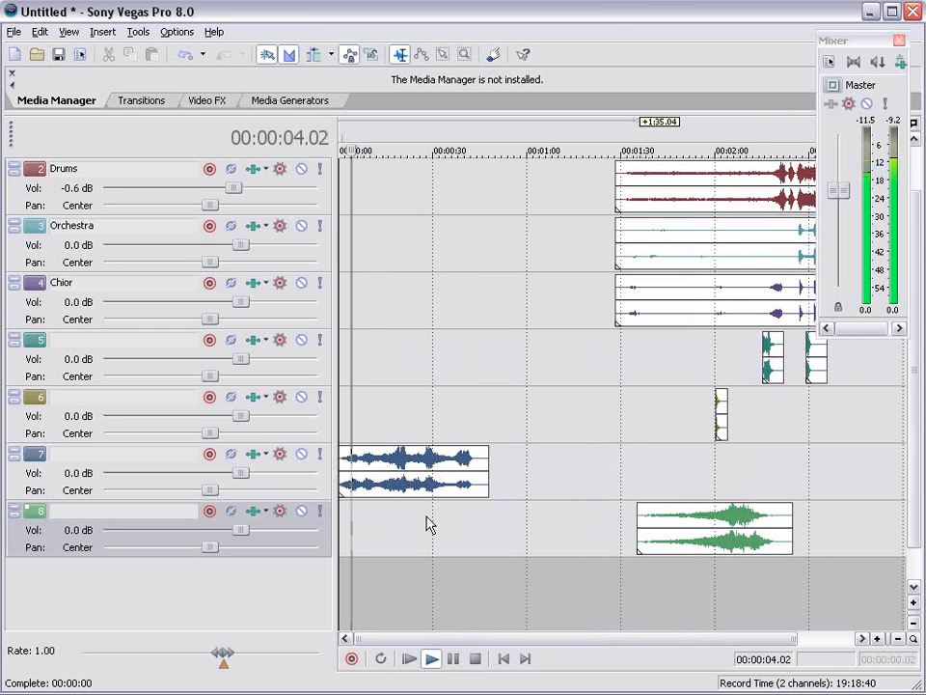
pyautogui.press('space')
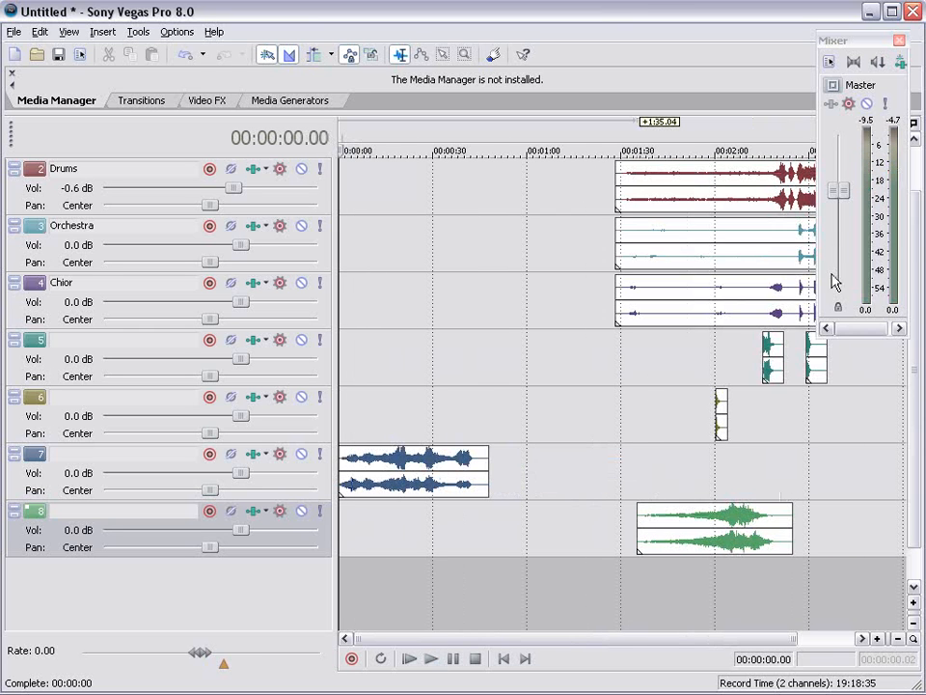
pyautogui.click(840, 195)
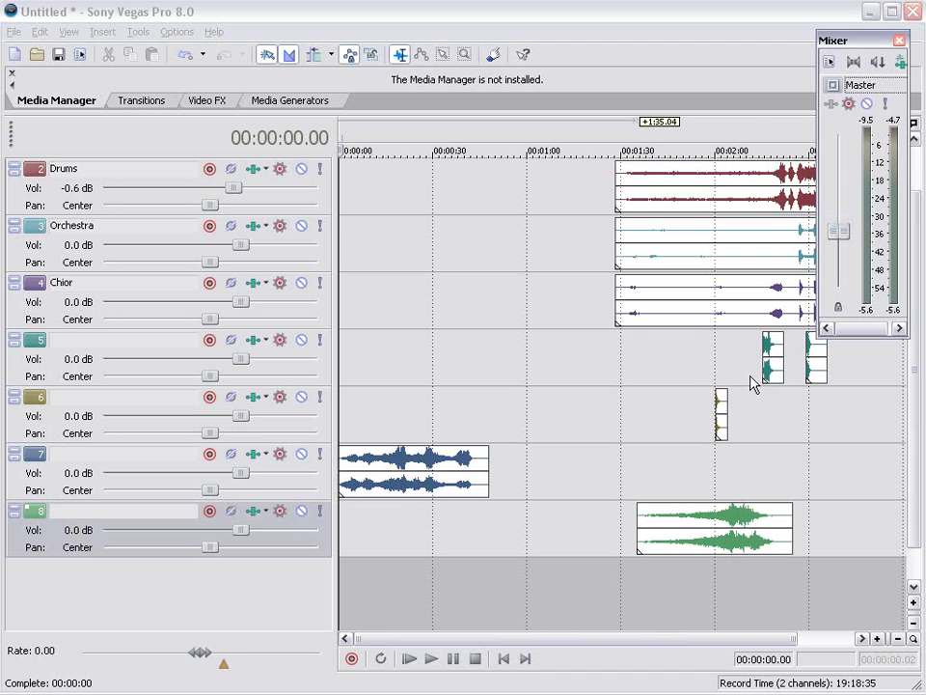
# Step: Move the first effect clip on track 5 to the timeline start and play it together with the track 7 atmosphere
pyautogui.moveTo(766, 351); pyautogui.dragTo(350, 359)
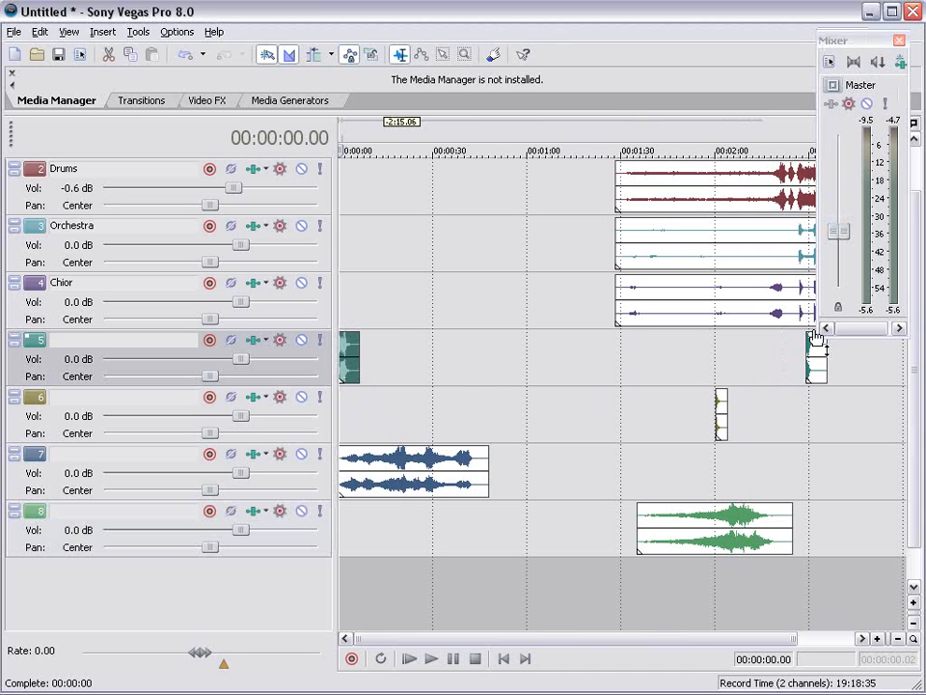
pyautogui.click(348, 403)
pyautogui.scroll(6, 377, 422)
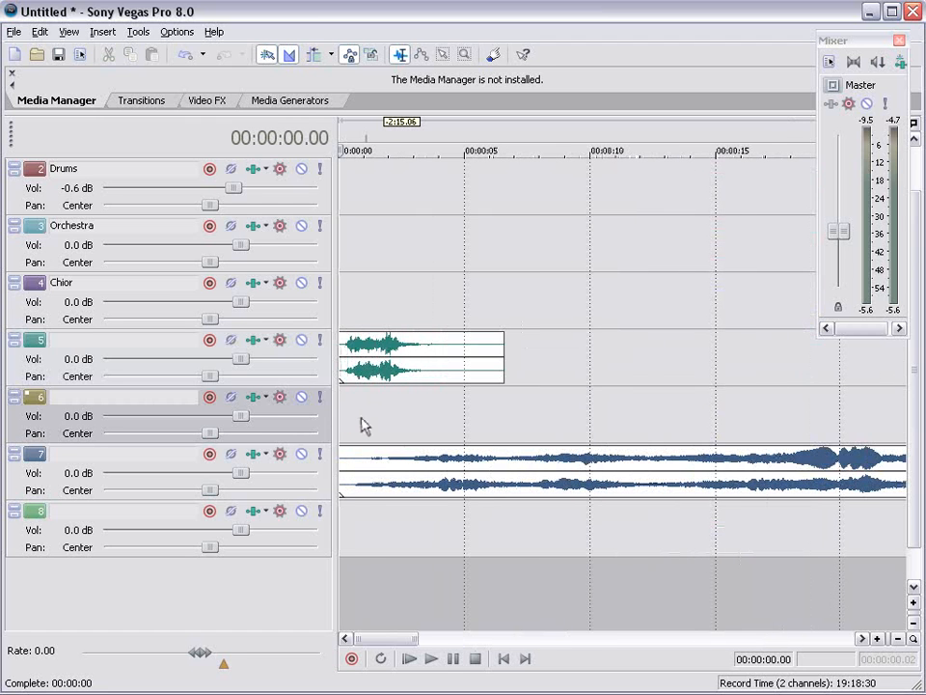
pyautogui.press('space')
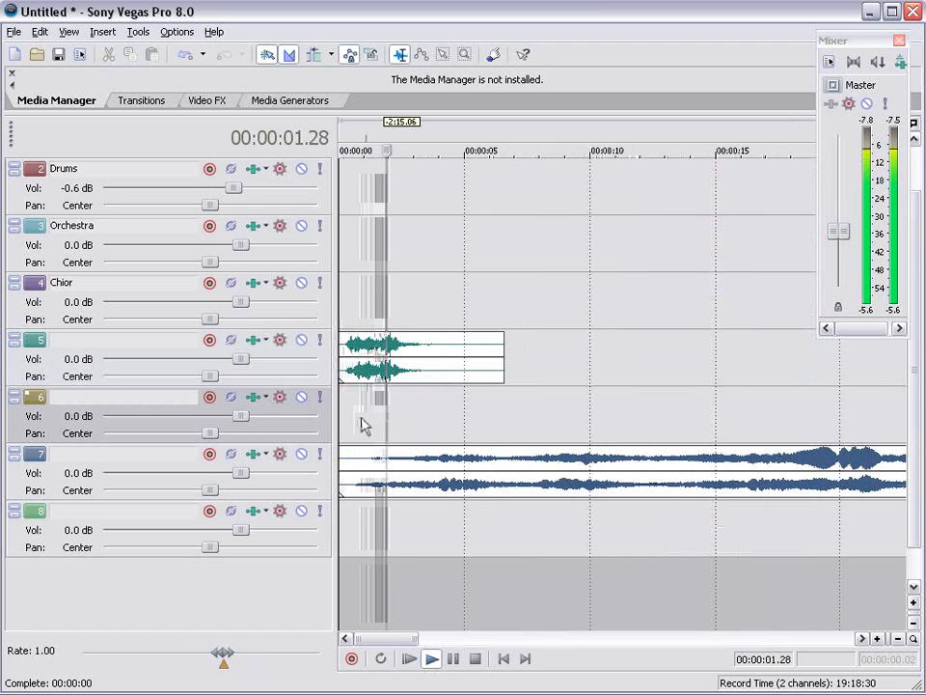
pyautogui.press('space')
# Step: Move the effect clip down to track 6, place the remaining track 5 hit at the timeline start, and play the layered sounds
pyautogui.moveTo(399, 358); pyautogui.dragTo(386, 410)
pyautogui.click(346, 520)
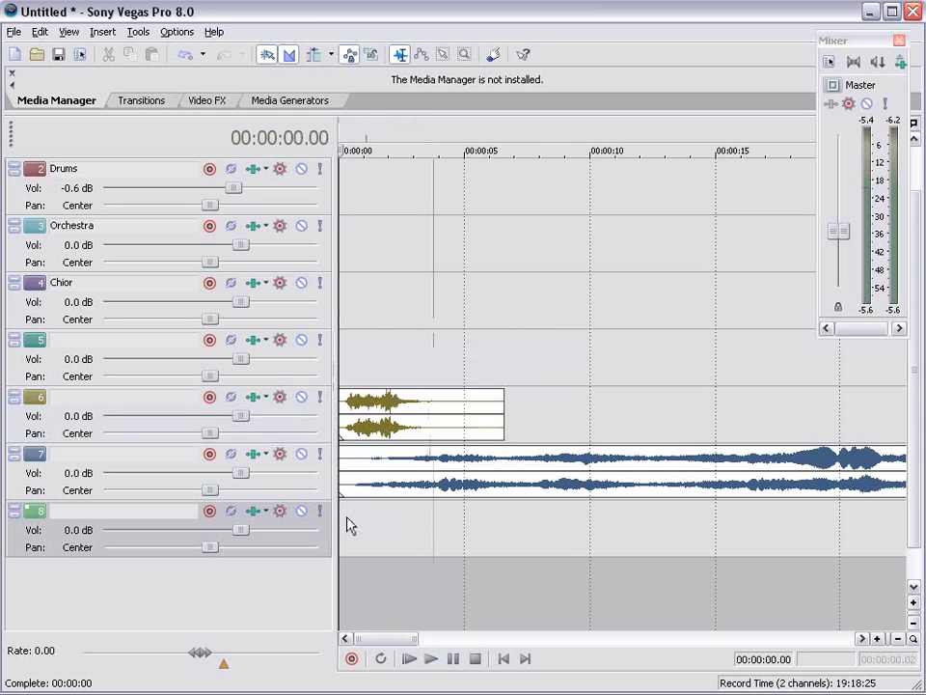
pyautogui.scroll(-10, 350, 524)
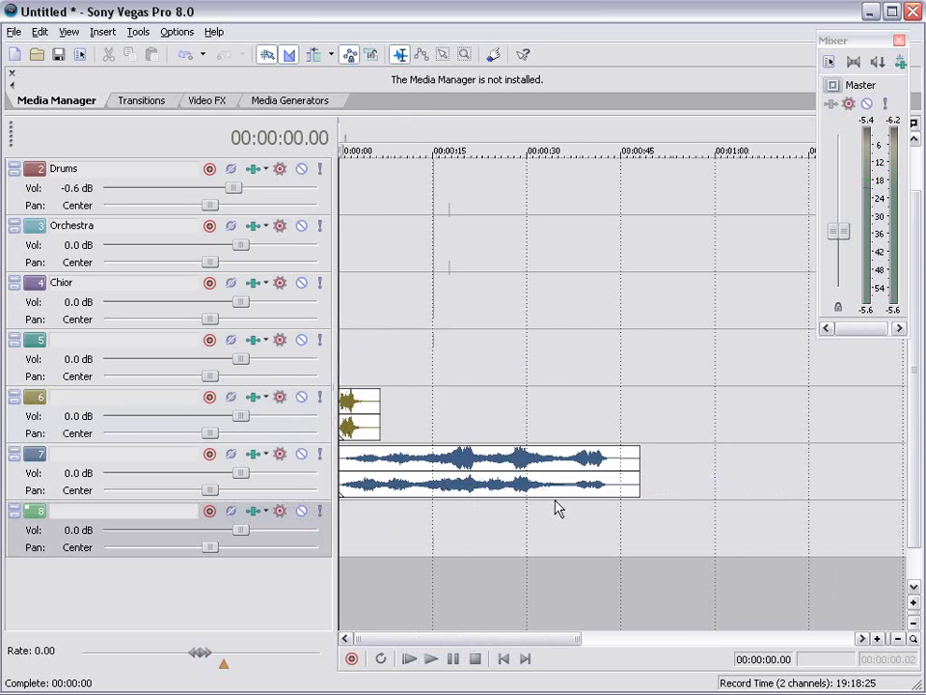
pyautogui.moveTo(816, 359); pyautogui.dragTo(335, 373)
pyautogui.scroll(12, 400, 419)
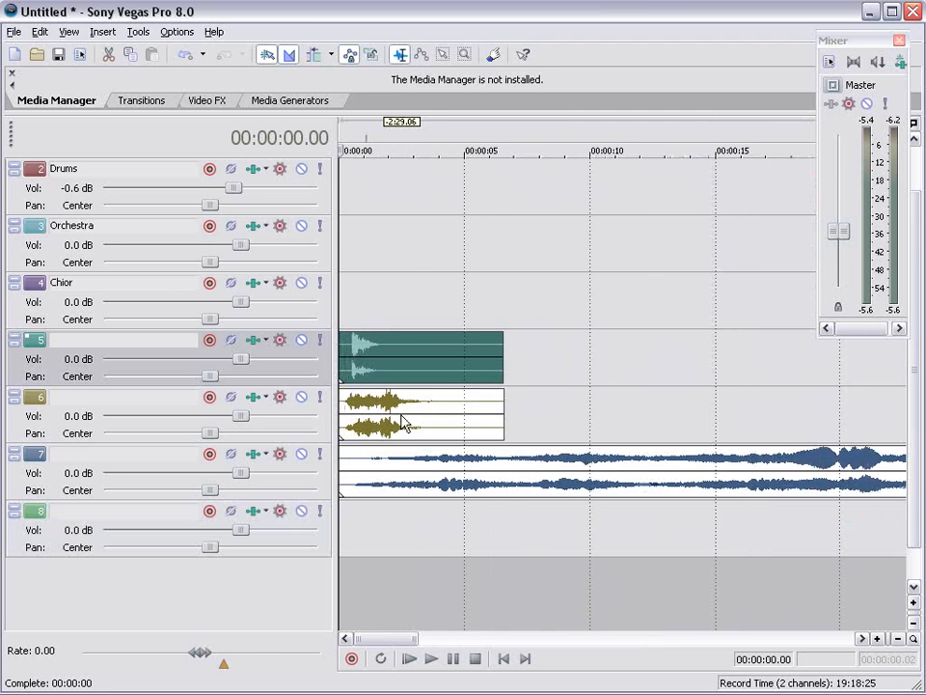
pyautogui.press('space')
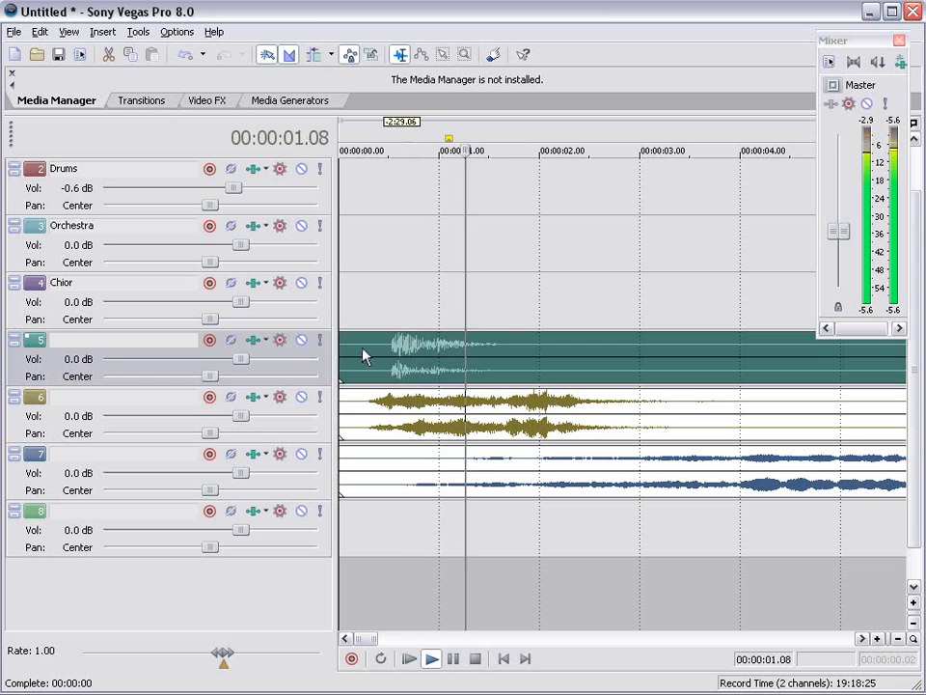
# Step: Trim the silent start of the track 5 hit, shift it to about 00:00:00.03, and play the layered sounds
pyautogui.moveTo(344, 351); pyautogui.dragTo(377, 331)
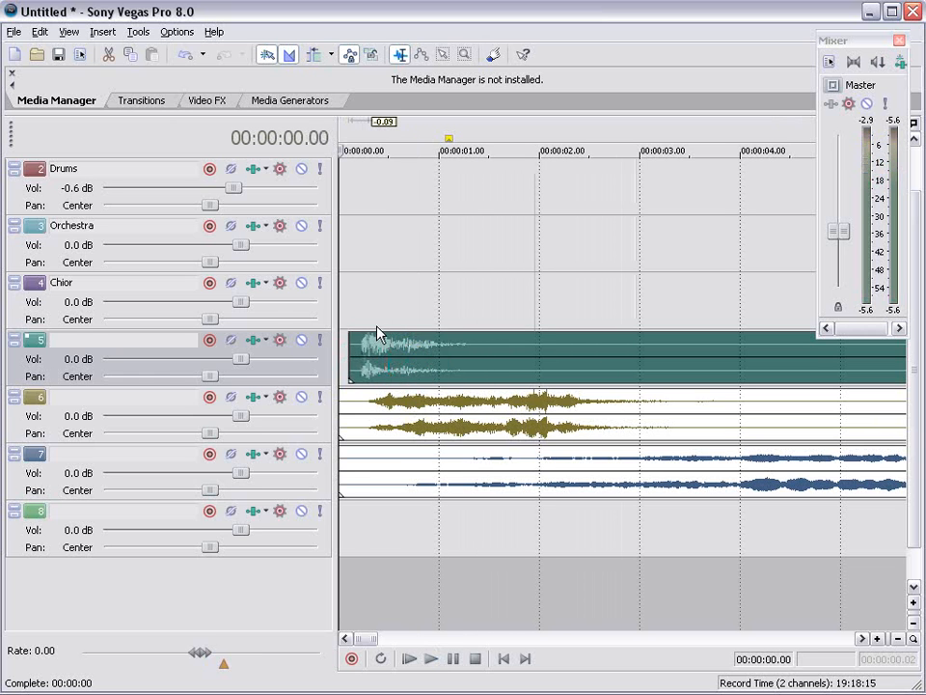
pyautogui.click(346, 310)
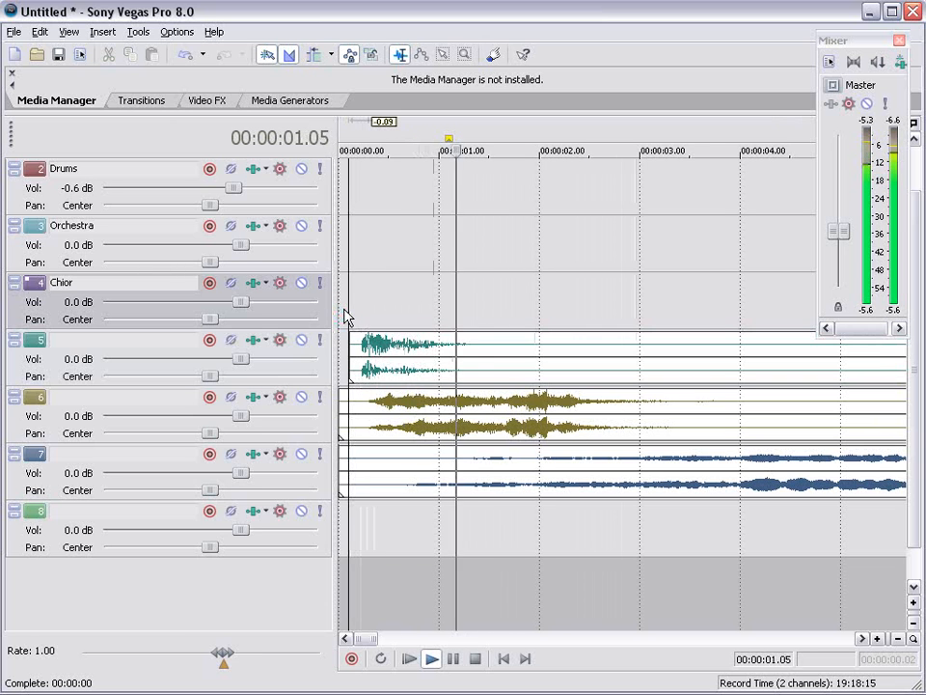
pyautogui.scroll(-5, 480, 538)
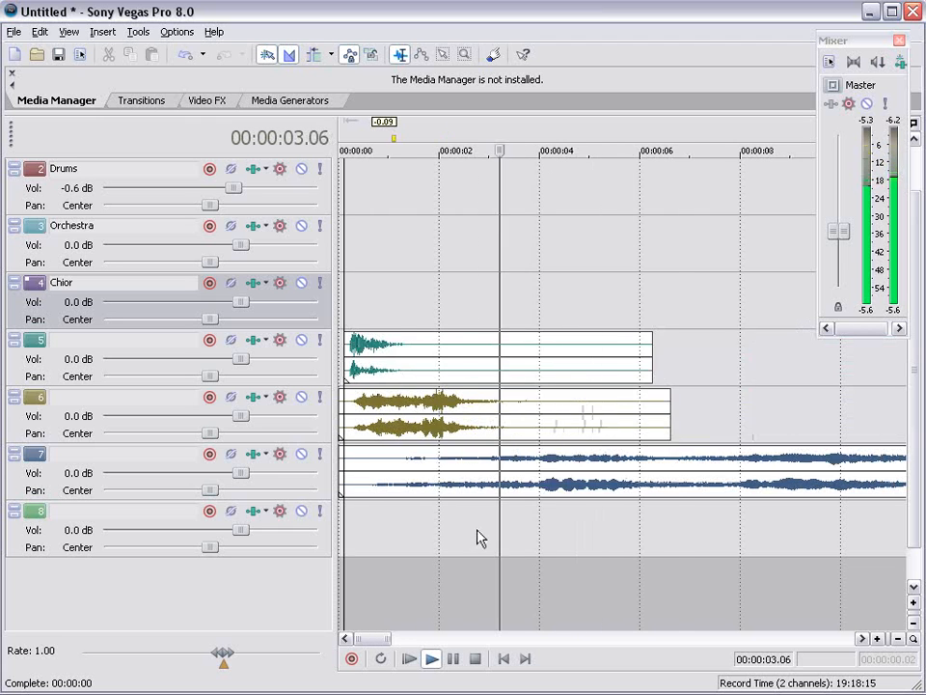
pyautogui.press('space')
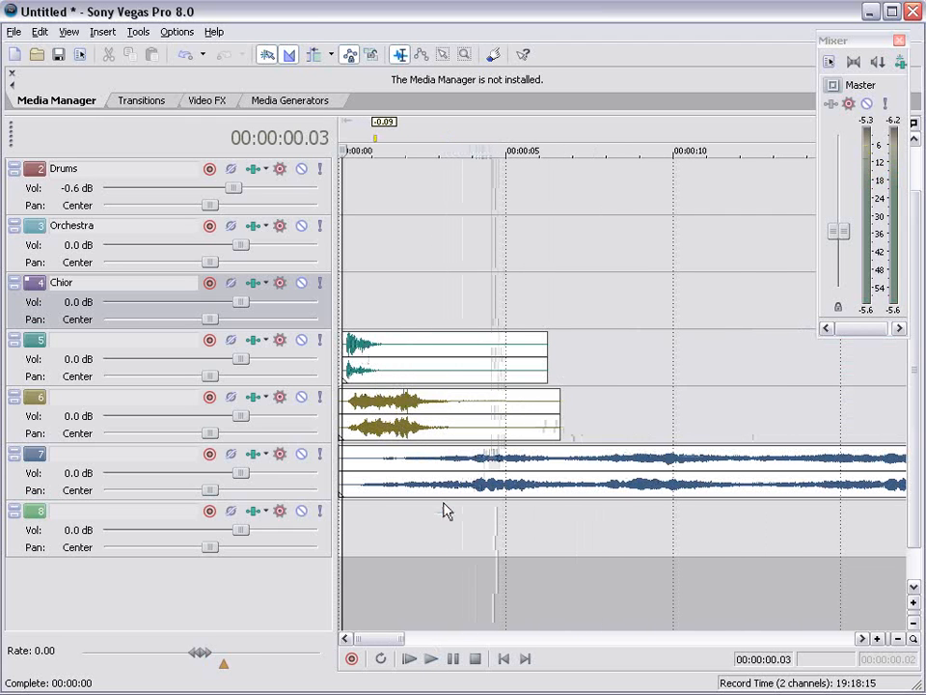
# Step: Move the music clip from track 1 to the Chior track, directly after the track 6 clip, and play the mix from there
pyautogui.scroll(-8, 443, 503)
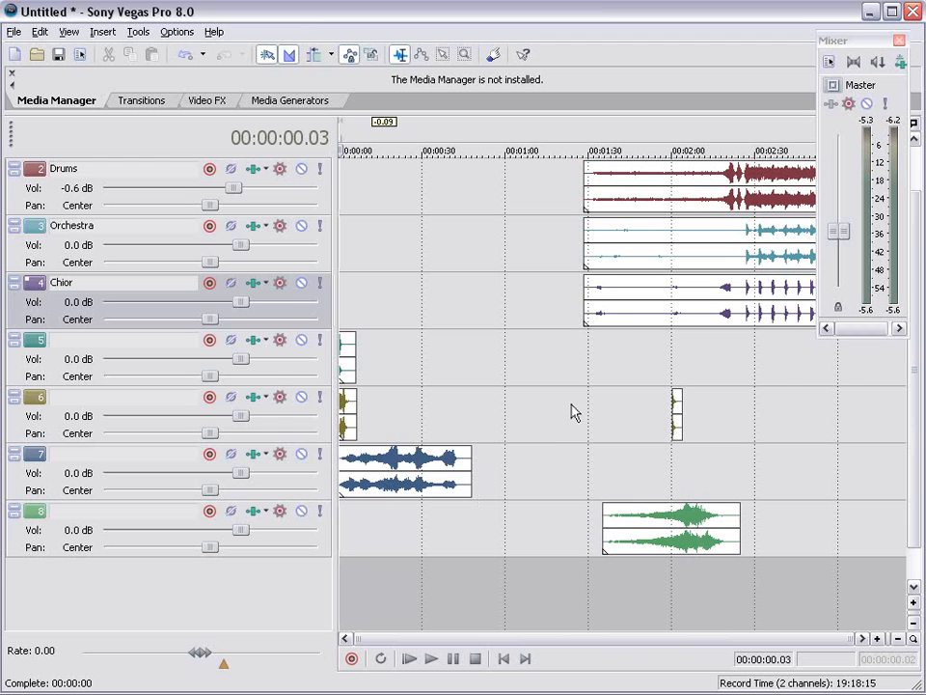
pyautogui.moveTo(915, 439); pyautogui.dragTo(579, 193)
pyautogui.click(620, 182)
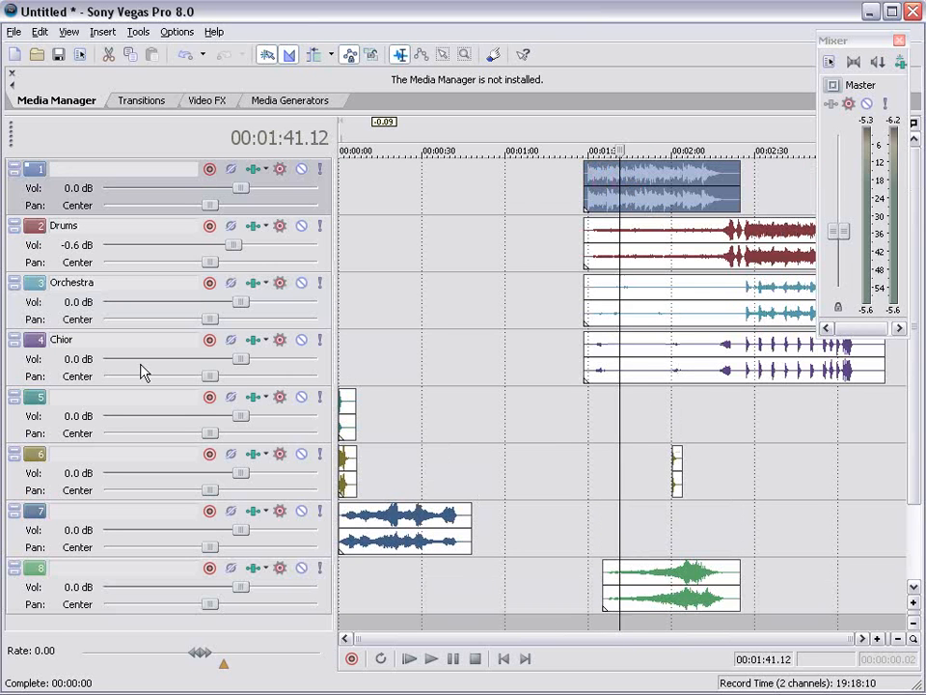
pyautogui.click(98, 396)
pyautogui.moveTo(648, 180); pyautogui.dragTo(422, 367)
pyautogui.click(357, 314)
pyautogui.scroll(4, 394, 355)
pyautogui.scroll(2, 453, 379)
pyautogui.press('space')
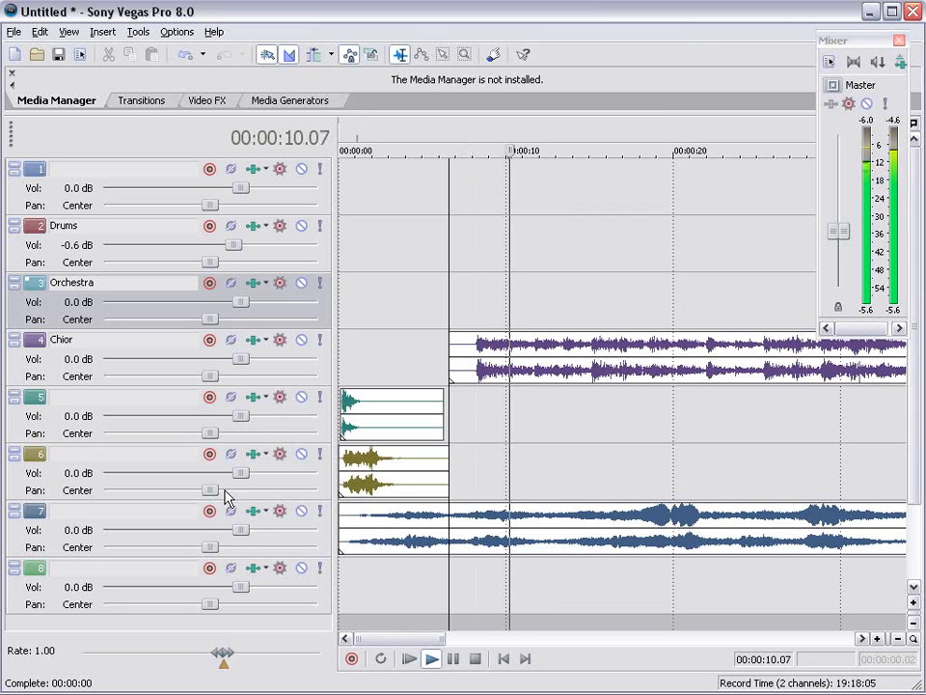
# Step: Lower track 7's volume to -1.4 dB and play the mix from about 00:00:16
pyautogui.moveTo(239, 530); pyautogui.dragTo(224, 531)
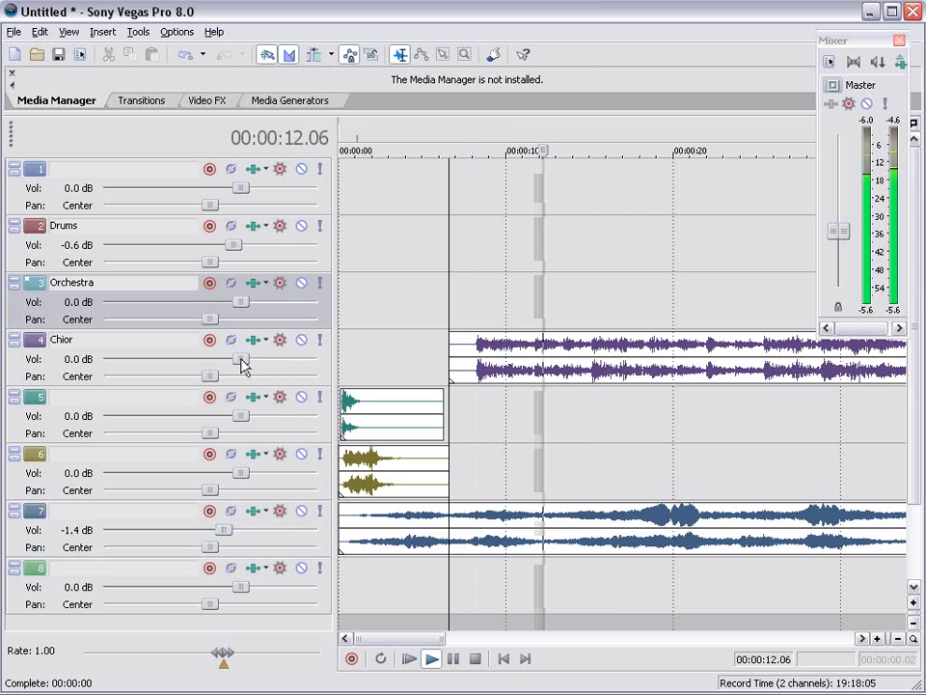
pyautogui.scroll(-2, 516, 391)
pyautogui.click(474, 404)
pyautogui.press('space')
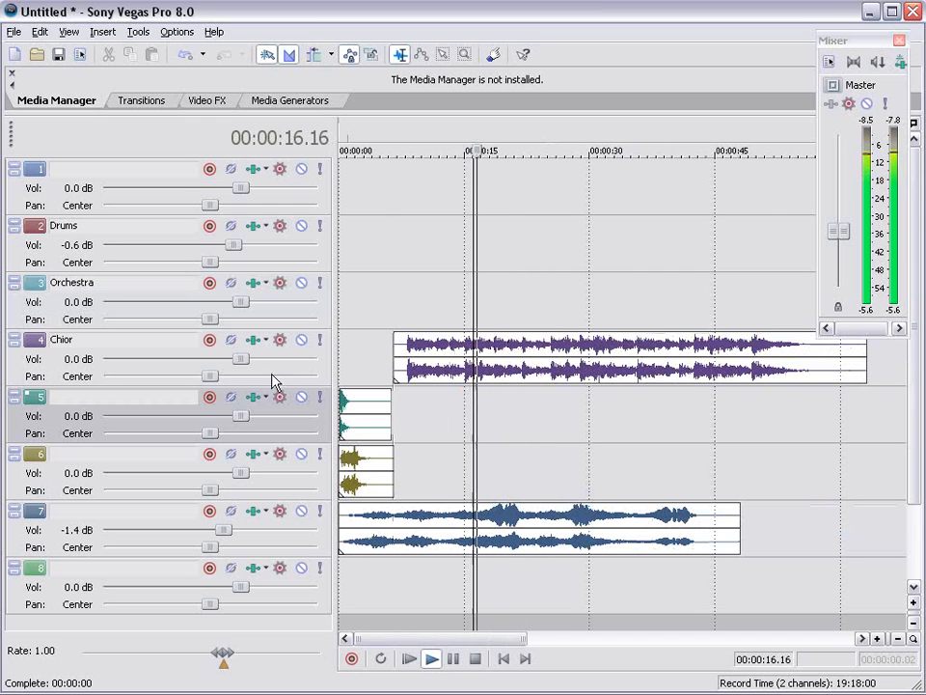
# Step: Solo the Chior track, listen to its music clip from a further point, and delete that clip
pyautogui.click(321, 347)
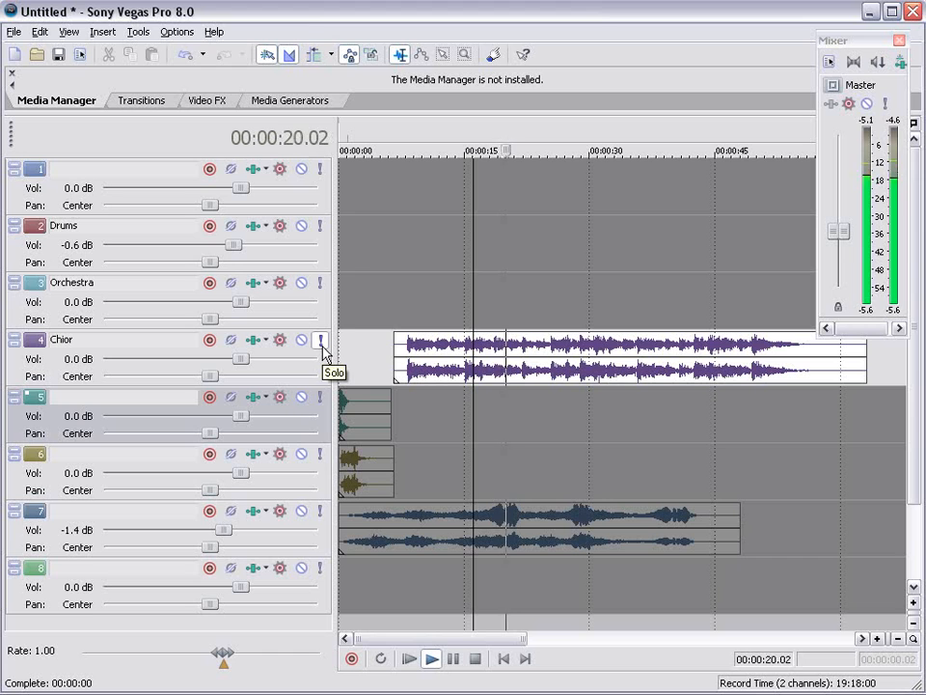
pyautogui.click(551, 394)
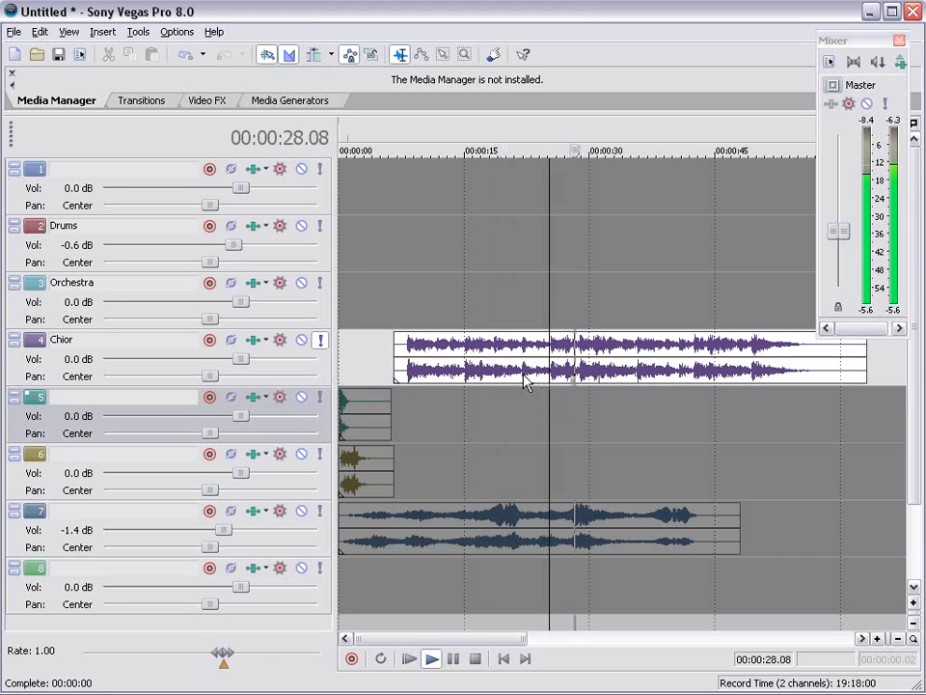
pyautogui.scroll(-3, 474, 348)
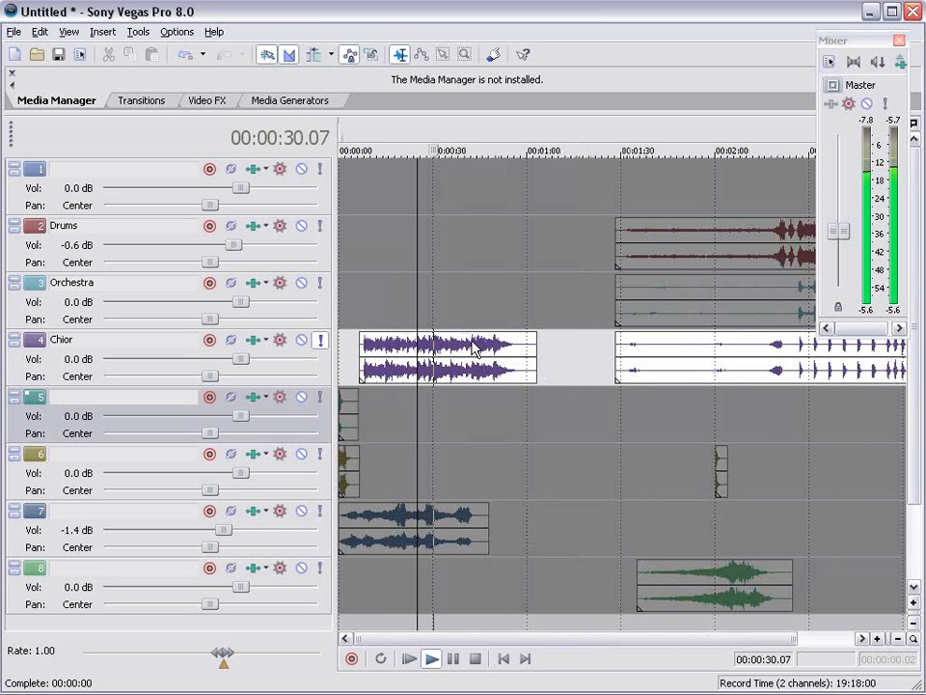
pyautogui.press('space')
pyautogui.click(445, 355)
pyautogui.press('Delete')
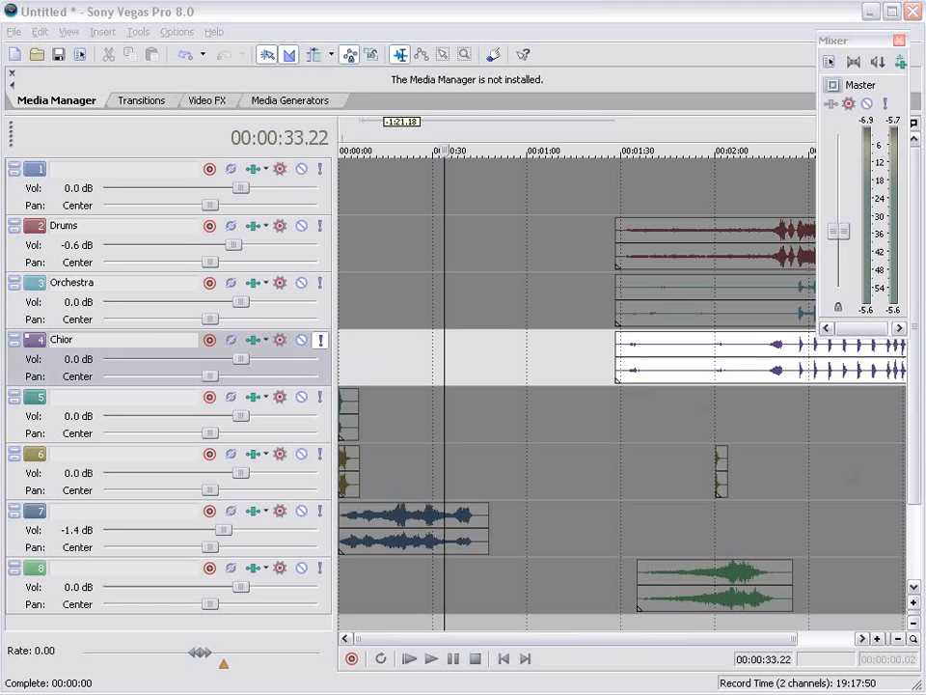
# Step: Switch to Bridge and open the Percussion folder inside 1-Epic Music
pyautogui.moveTo(925, 108); pyautogui.dragTo(272, 84)
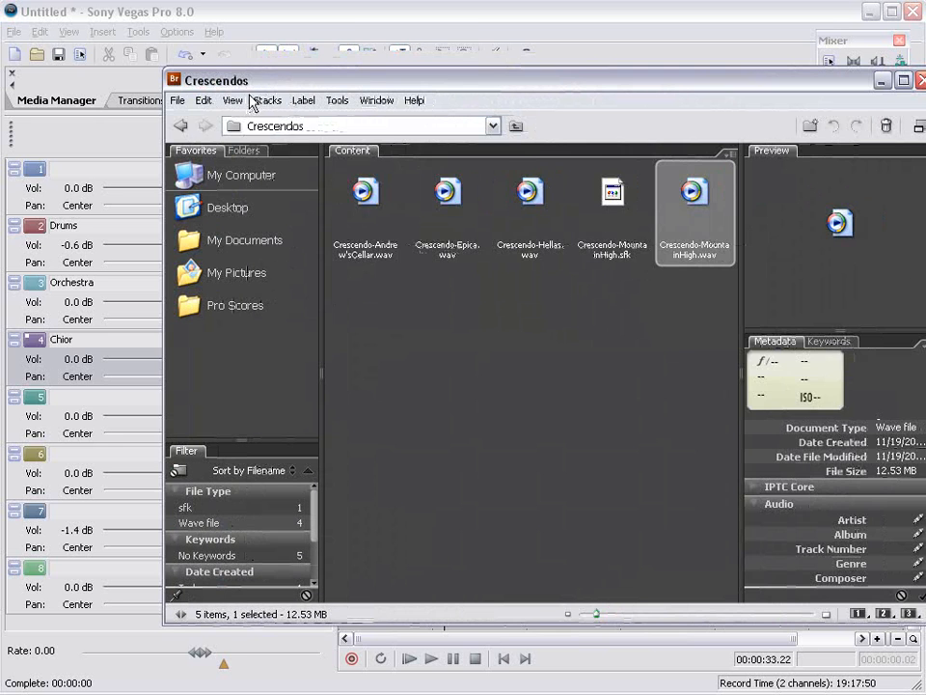
pyautogui.click(180, 124)
pyautogui.click(180, 125)
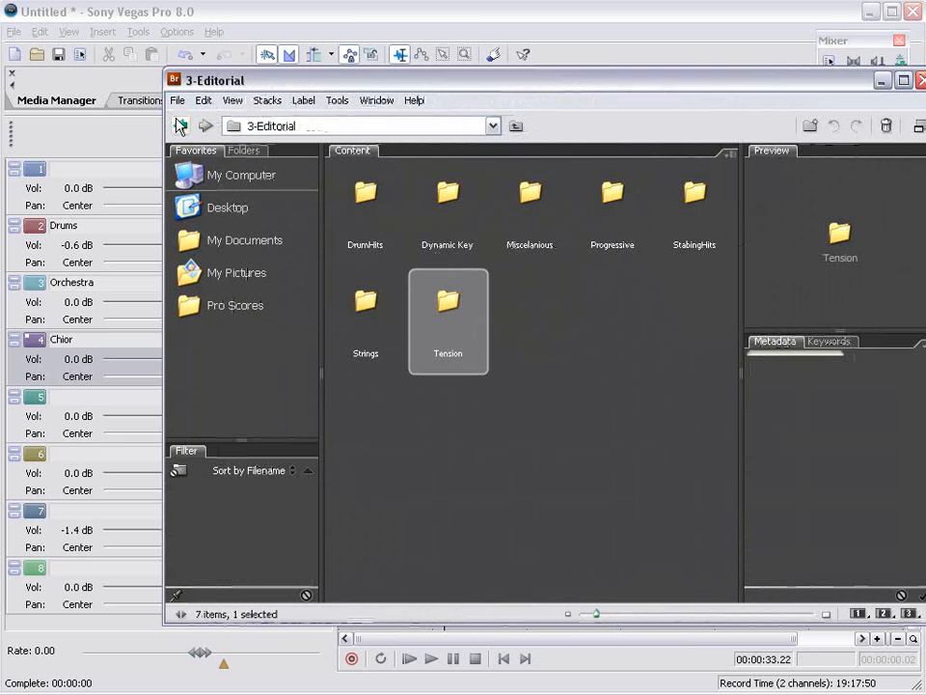
pyautogui.click(180, 125)
pyautogui.doubleClick(379, 192)
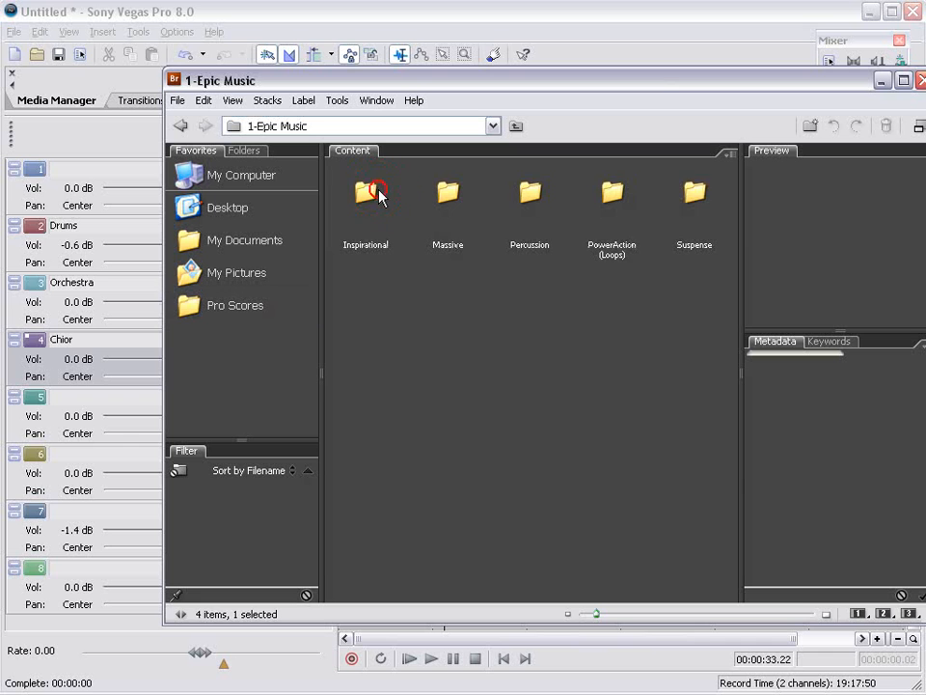
pyautogui.doubleClick(526, 204)
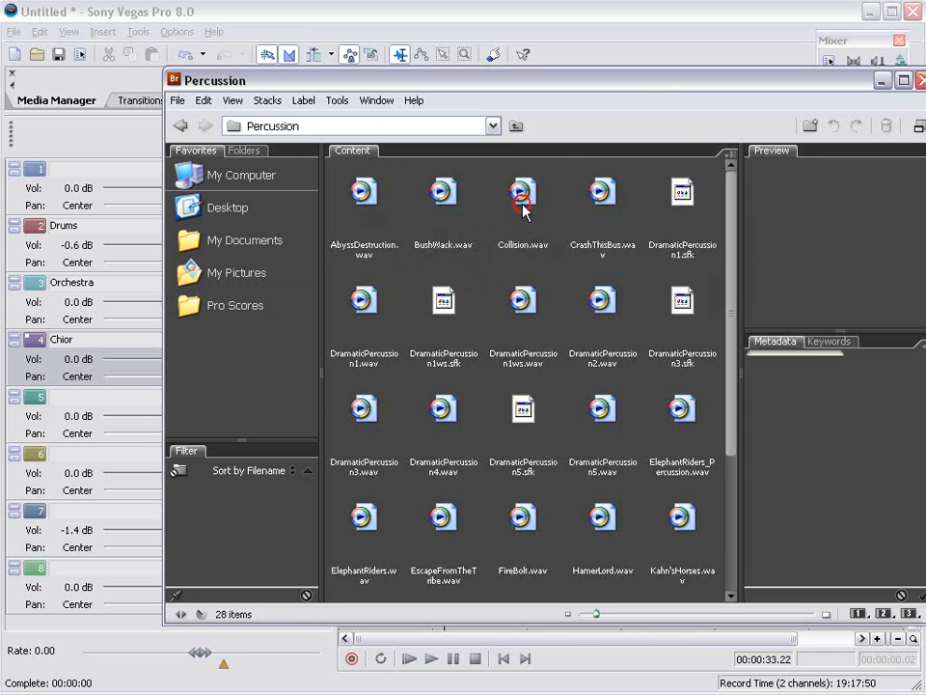
# Step: Preview percussion files in Bridge and bring DramaticPercussion3.wav into the Vegas Chior track at the timeline start
pyautogui.click(602, 198)
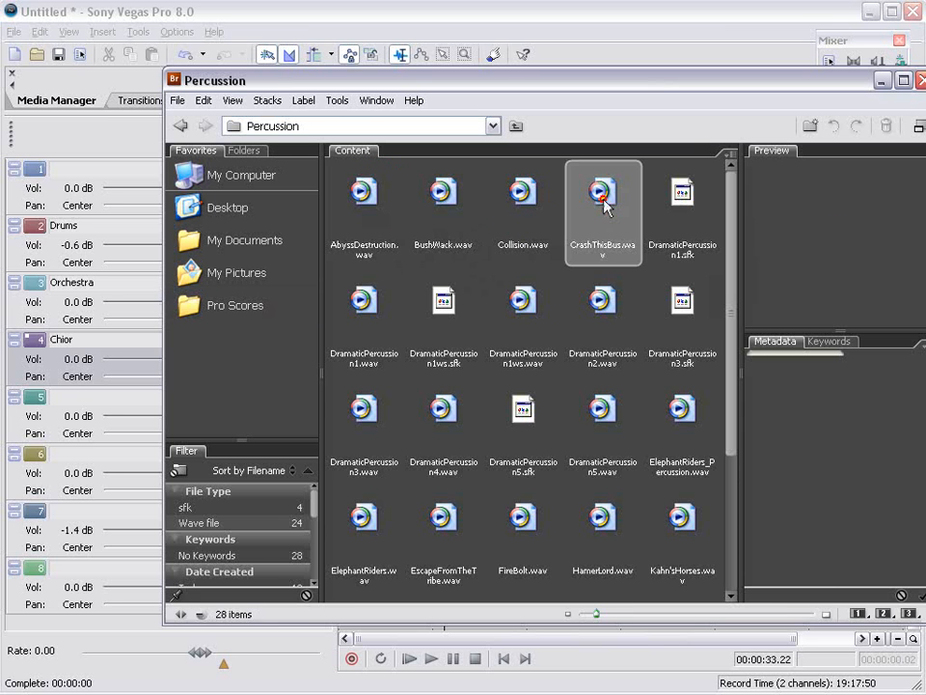
pyautogui.click(440, 415)
pyautogui.click(357, 412)
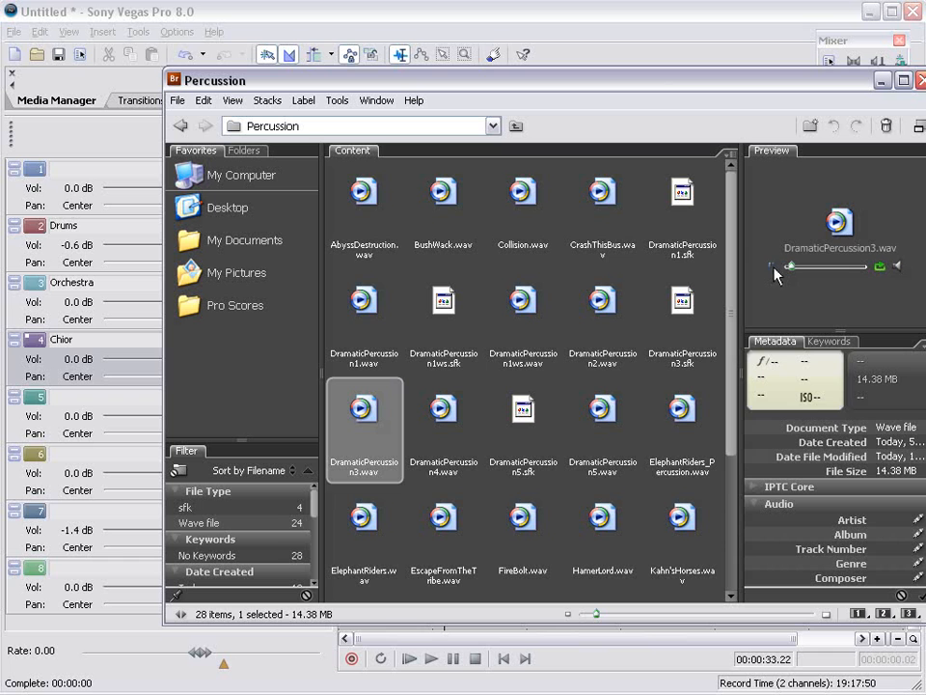
pyautogui.moveTo(386, 83); pyautogui.dragTo(755, 62)
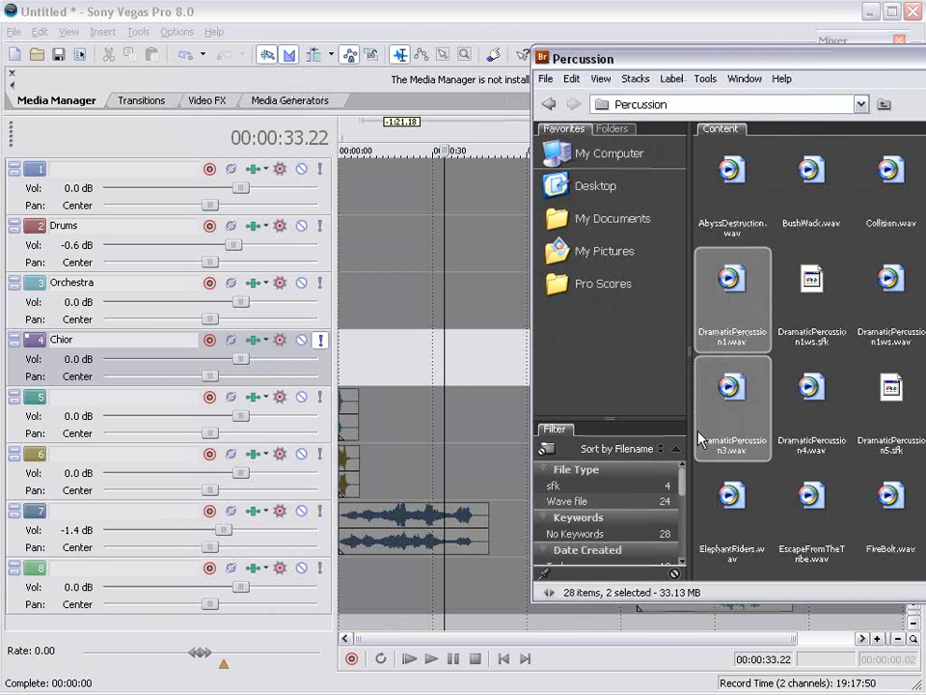
pyautogui.moveTo(740, 414); pyautogui.dragTo(381, 355)
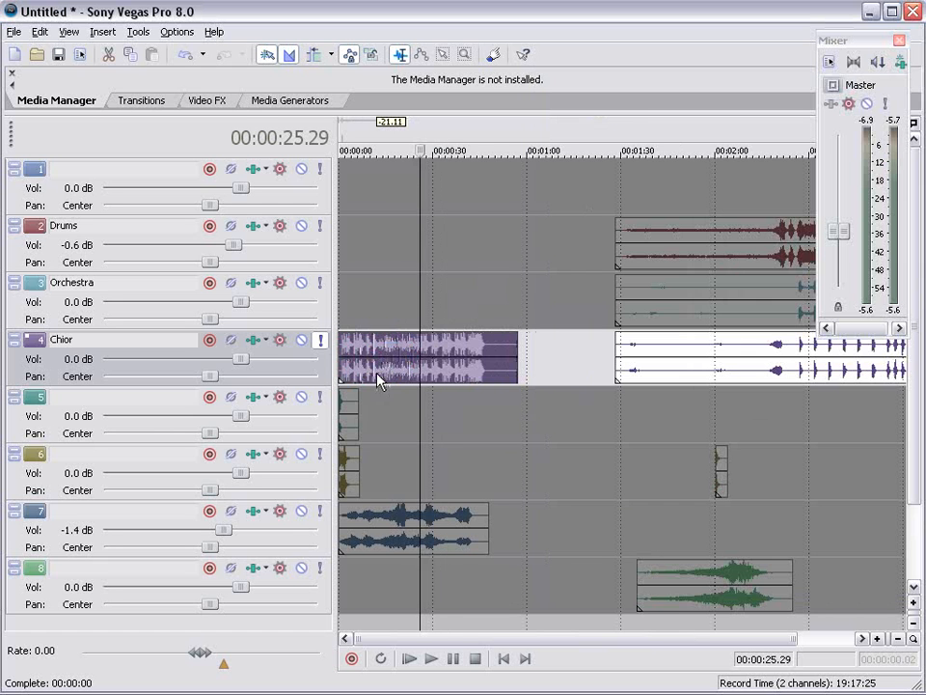
# Step: Shift the percussion clip on the Chior track about 2.03 seconds after the timeline start
pyautogui.scroll(3, 387, 370)
pyautogui.moveTo(444, 639); pyautogui.dragTo(379, 639)
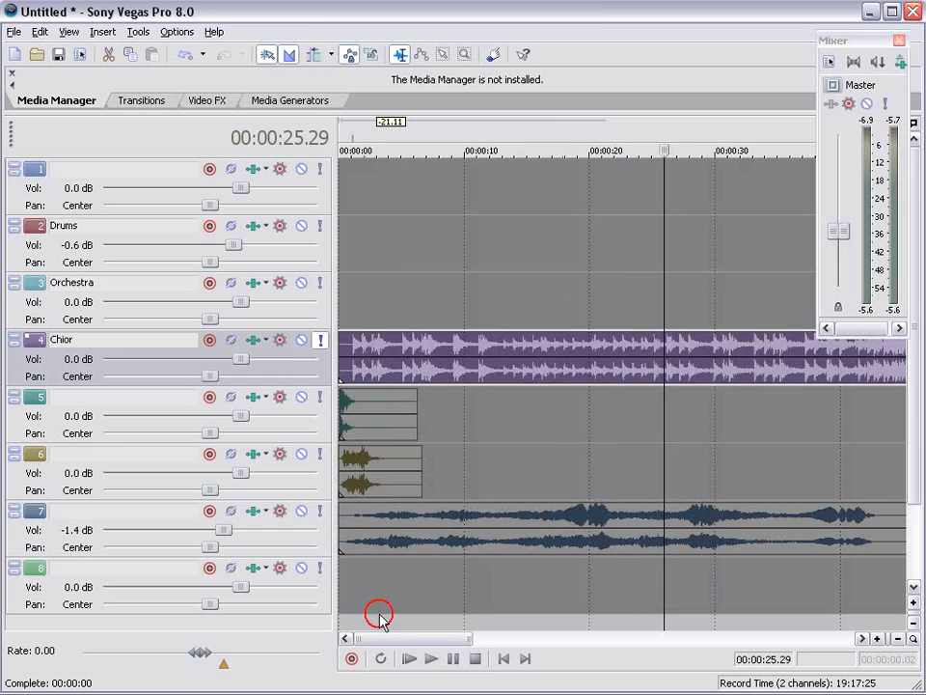
pyautogui.moveTo(357, 389); pyautogui.dragTo(385, 381)
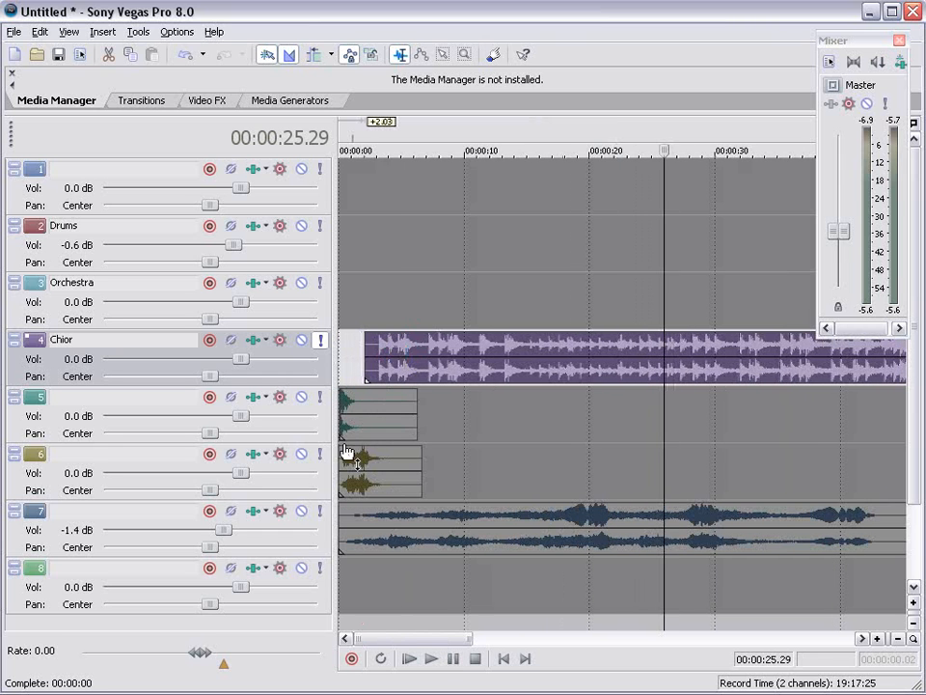
# Step: Turn off the Chior track's solo and play the full mix from 00:00:00.03
pyautogui.click(339, 359)
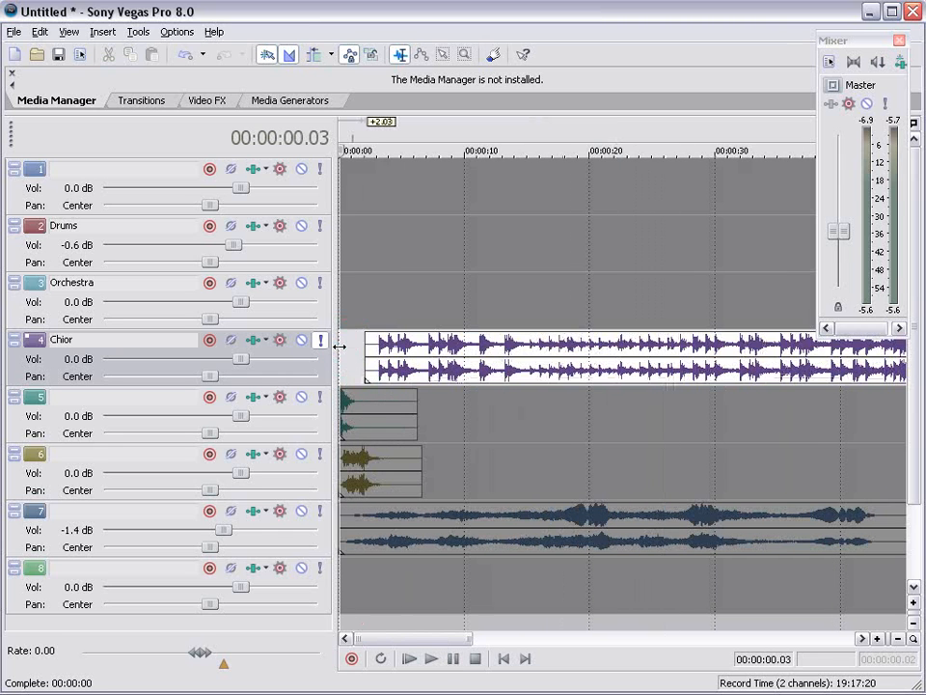
pyautogui.press('space')
pyautogui.press('space')
pyautogui.click(319, 341)
pyautogui.press('space')
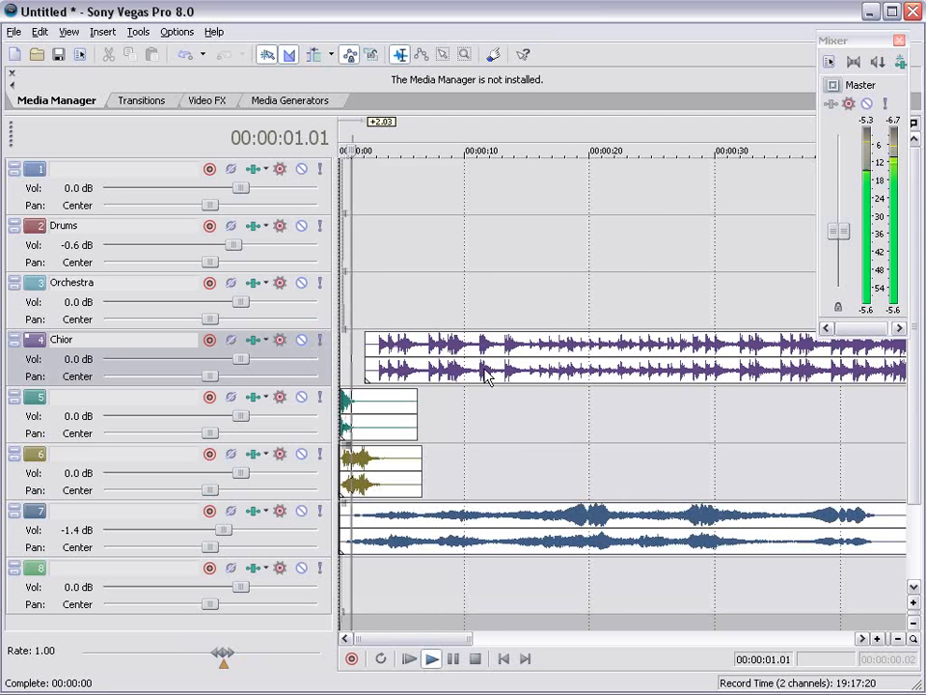
pyautogui.scroll(4, 483, 374)
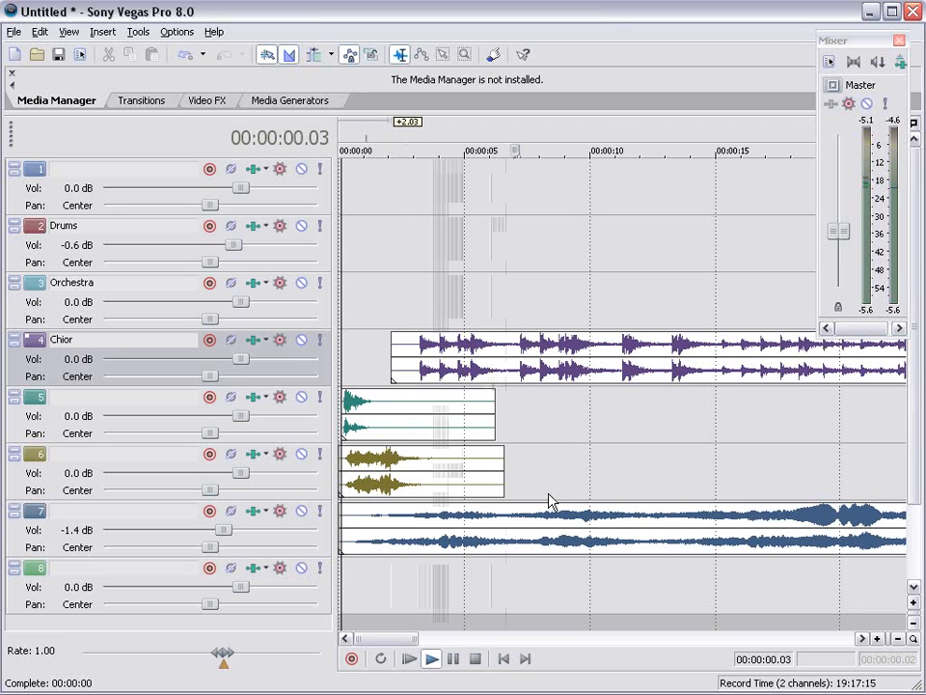
pyautogui.press('space')
# Step: Play the mix from 00:00:17.27 to hear the swell in the track 7 atmosphere
pyautogui.scroll(-2, 504, 529)
pyautogui.click(638, 471)
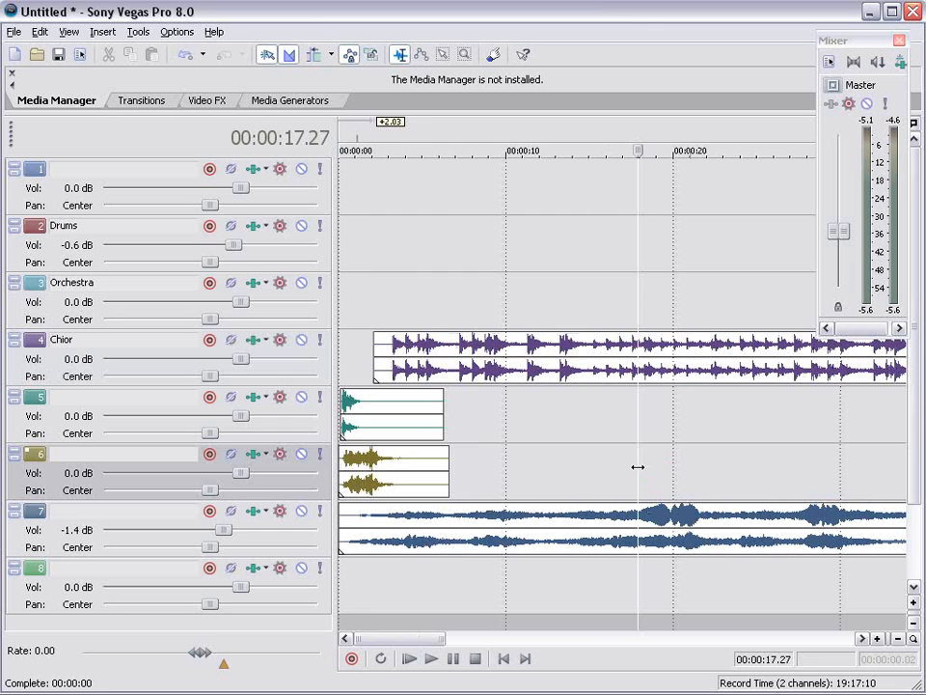
pyautogui.press('space')
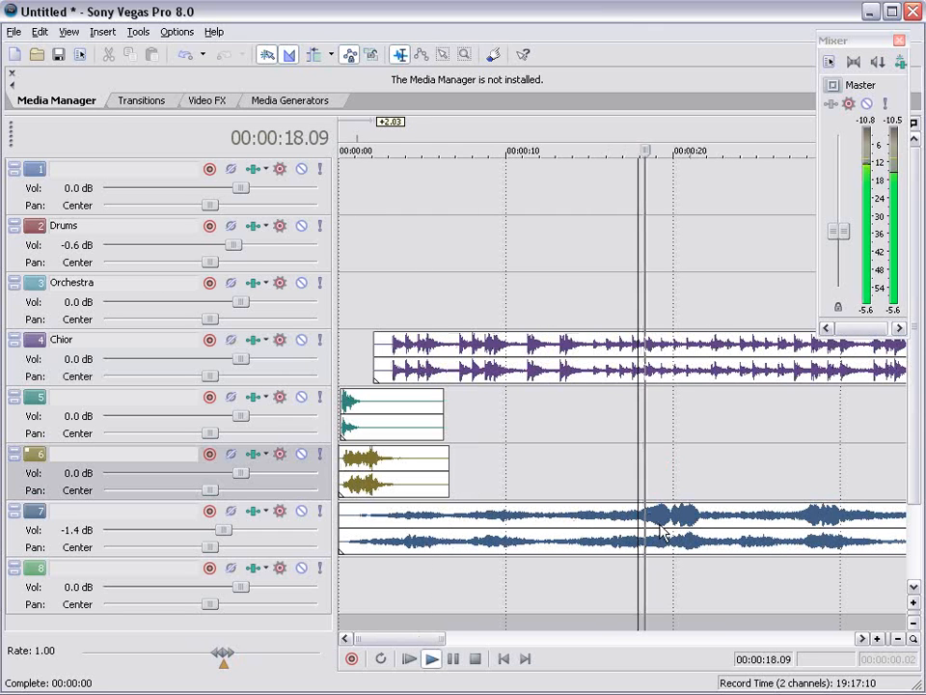
pyautogui.press('space')
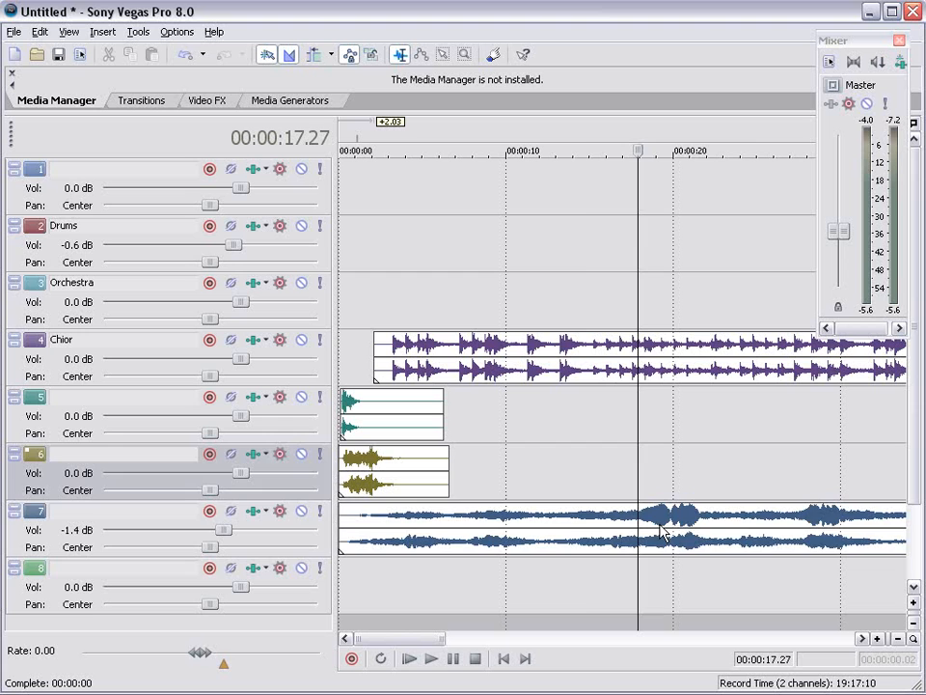
# Step: Split the track 7 atmosphere at 00:00:14.14, trim the first part to about 00:00:07.5, and overlap the second part onto it as a crossfade
pyautogui.click(583, 524)
pyautogui.press('s')
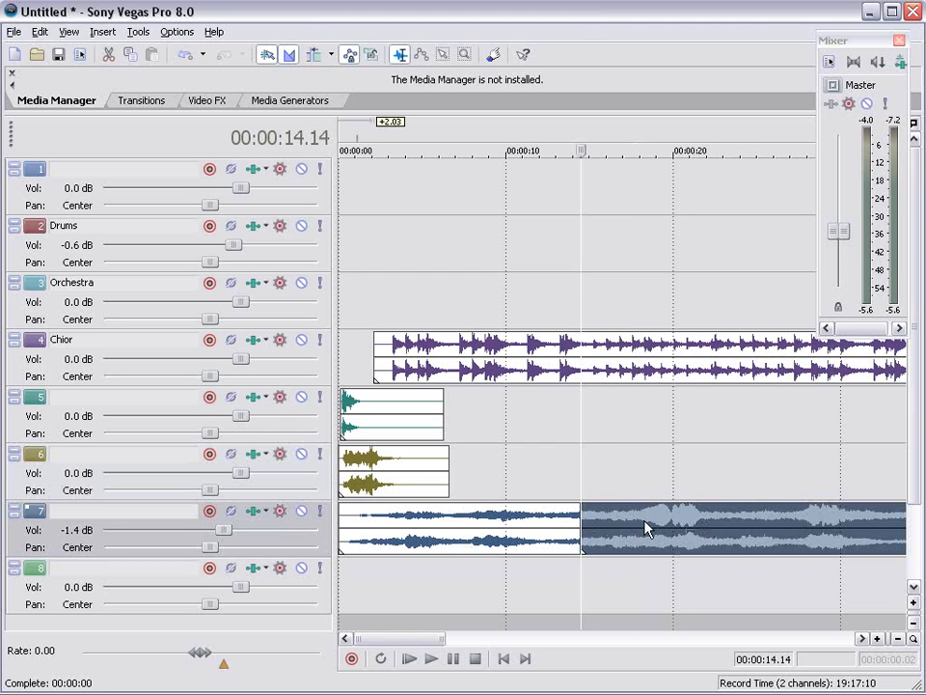
pyautogui.moveTo(577, 522); pyautogui.dragTo(464, 524)
pyautogui.moveTo(689, 528); pyautogui.dragTo(494, 530)
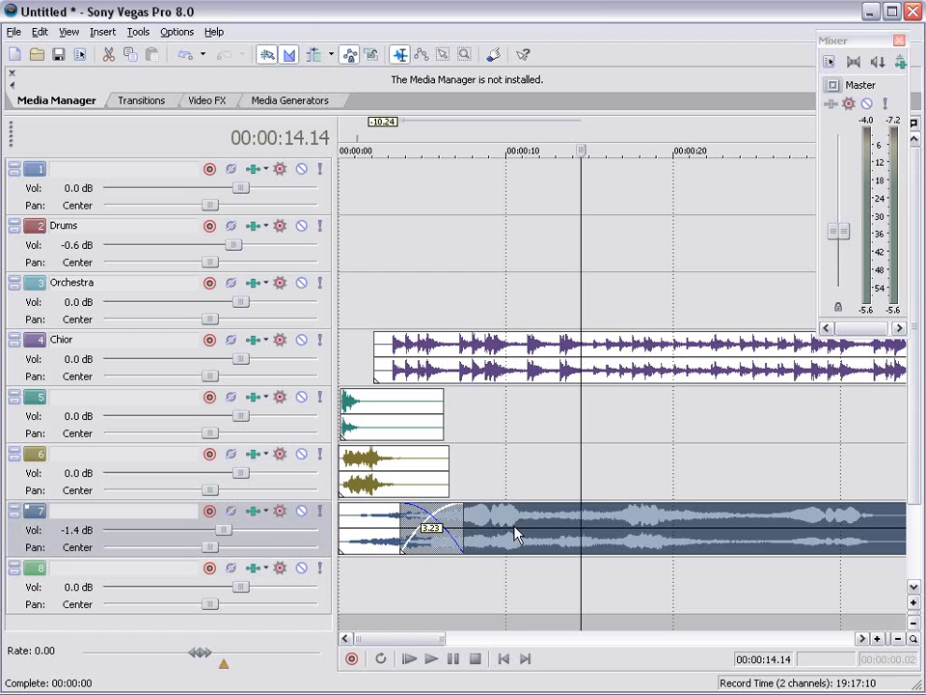
# Step: Play the mix from 00:00:03.25 across the track 7 crossfade
pyautogui.click(404, 413)
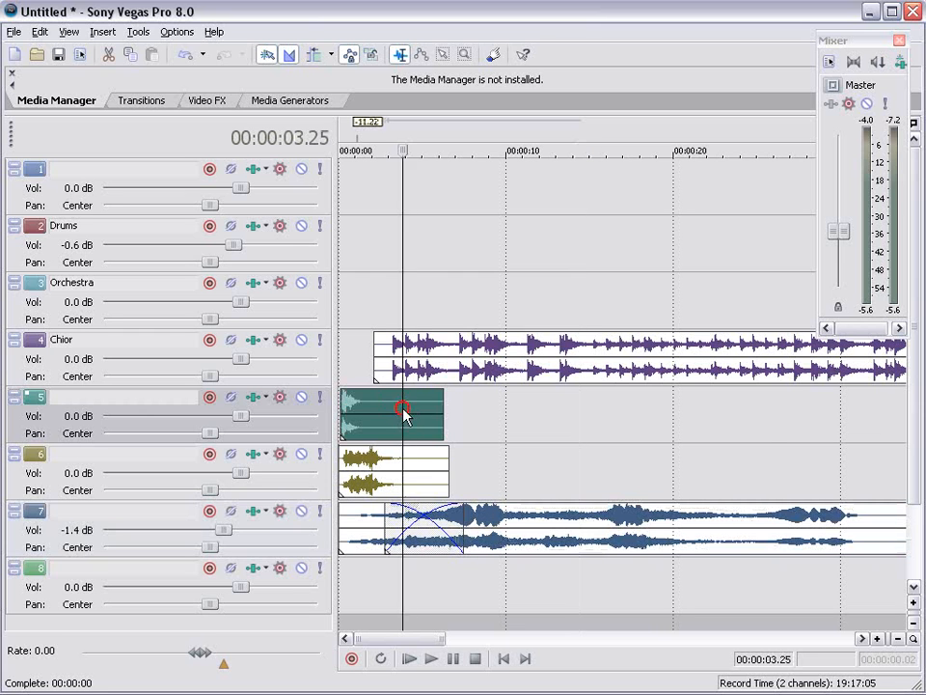
pyautogui.press('space')
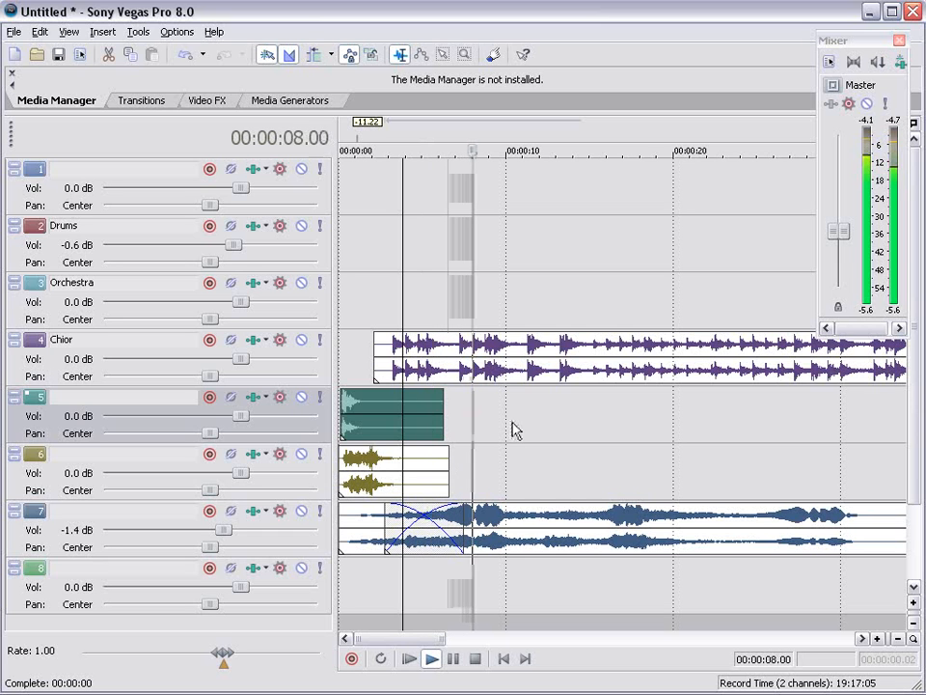
pyautogui.press('space')
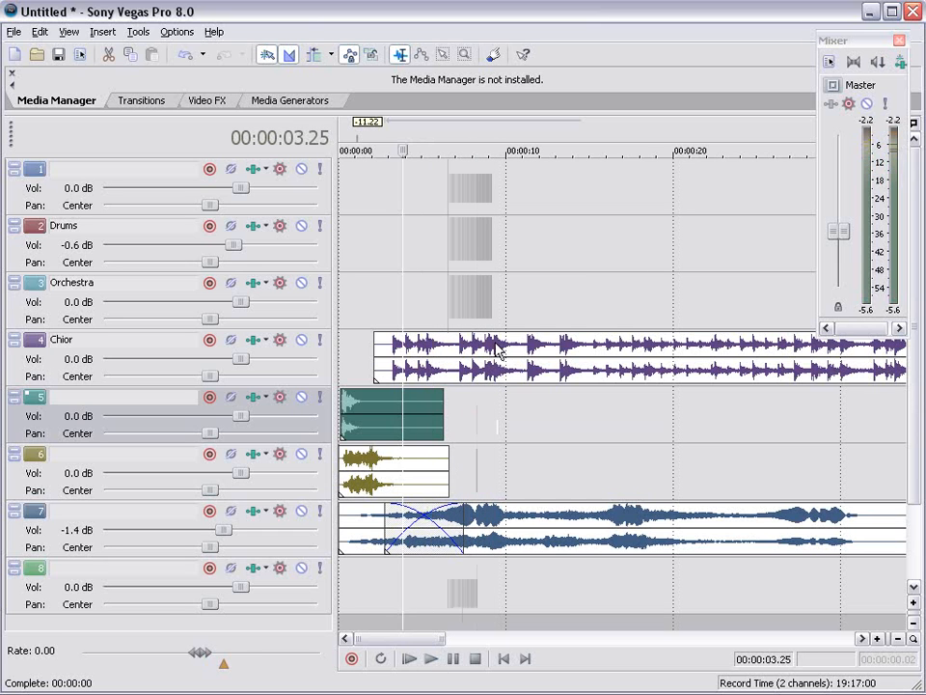
# Step: Play the percussion hits against the track 7 swell from 00:00:07.13
pyautogui.click(492, 354)
pyautogui.click(473, 360)
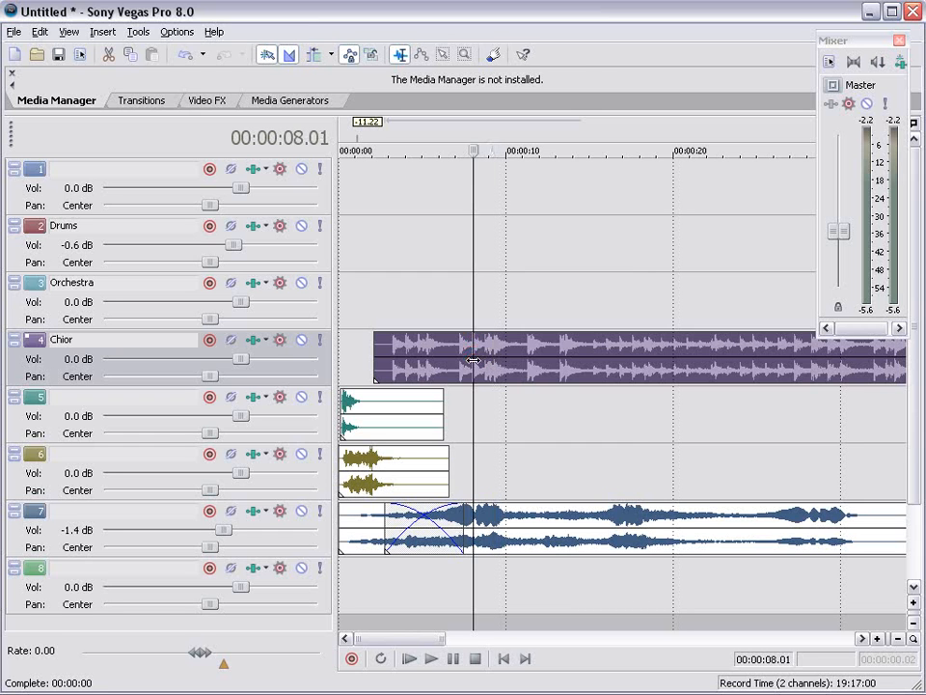
pyautogui.click(467, 401)
pyautogui.scroll(5, 533, 400)
pyautogui.press('space')
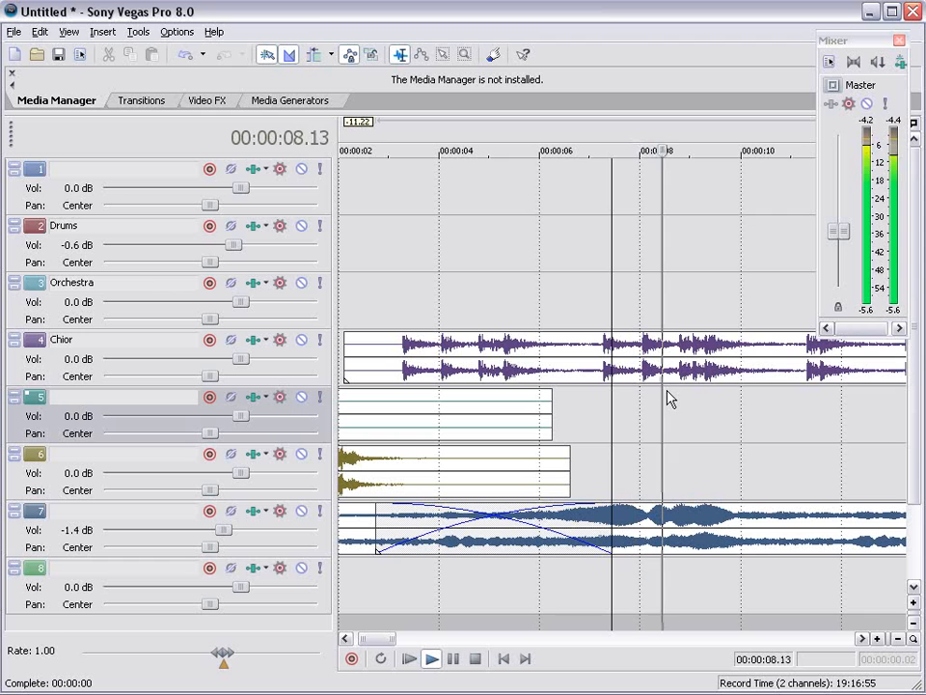
pyautogui.press('space')
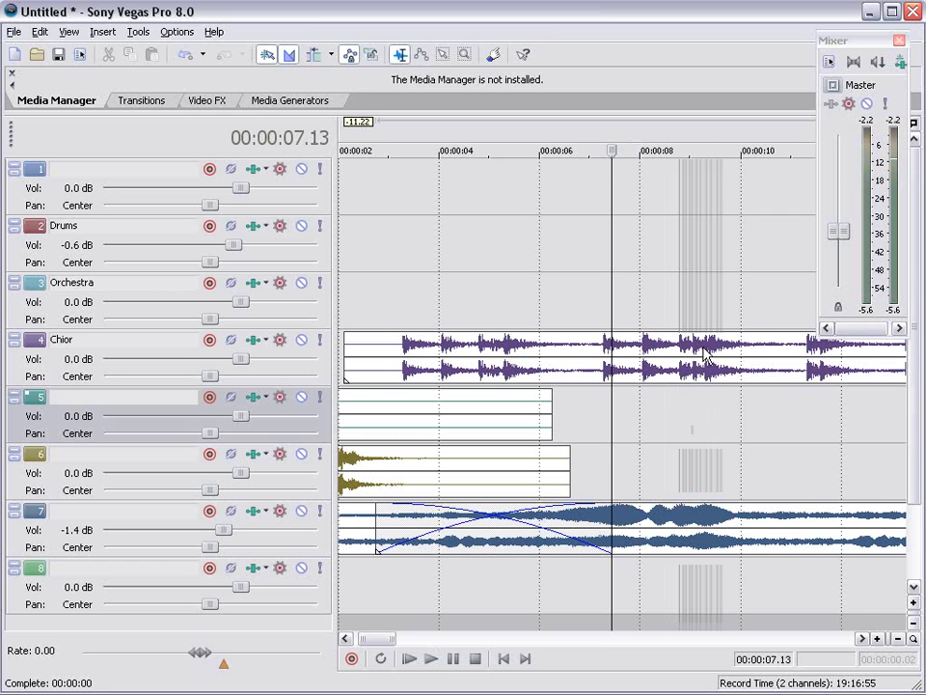
# Step: Split the percussion clip on the Chior track at about 00:00:09.09
pyautogui.click(706, 356)
pyautogui.press('s')
pyautogui.scroll(-5, 500, 415)
# Step: Take the percussion part after the split off the Chior track and park it on track 1 at about 00:01:03
pyautogui.click(585, 348)
pyautogui.scroll(-3, 490, 360)
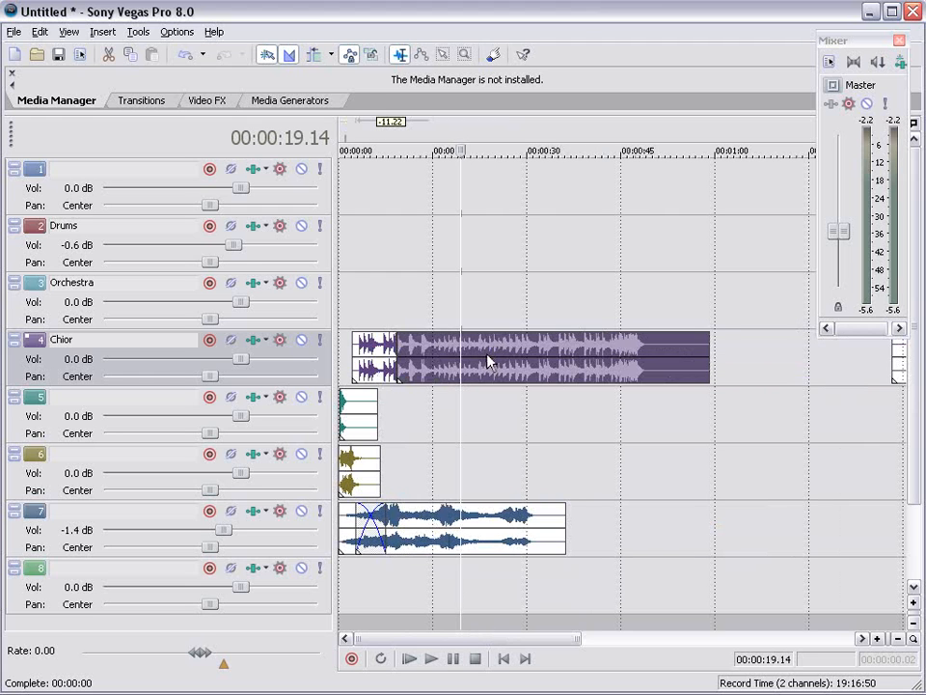
pyautogui.press('Delete')
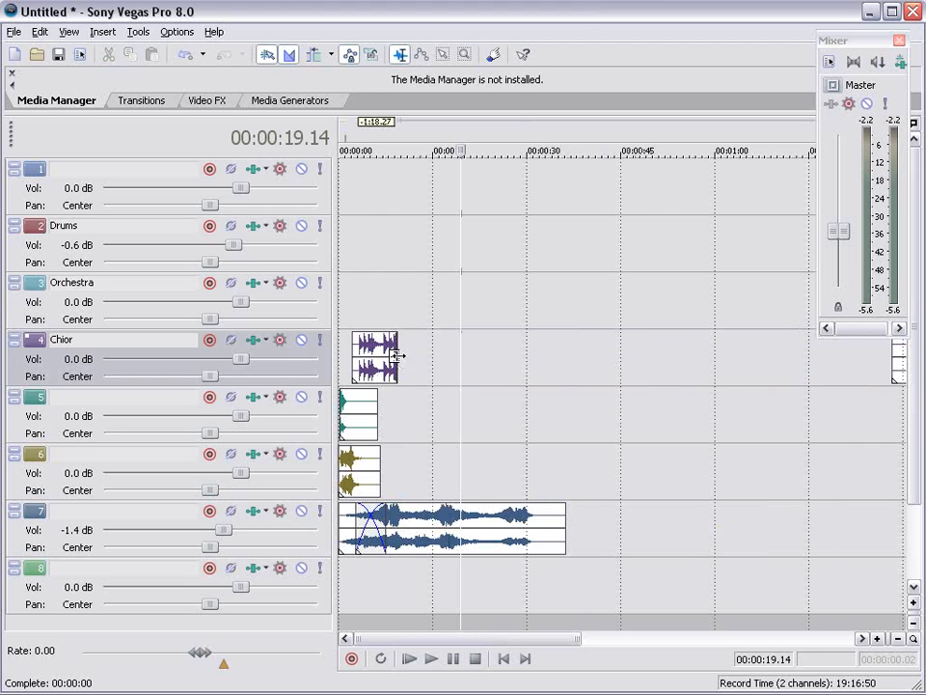
pyautogui.moveTo(397, 356); pyautogui.dragTo(710, 356)
pyautogui.click(585, 353)
pyautogui.click(557, 352)
pyautogui.press('Delete')
pyautogui.moveTo(609, 353); pyautogui.dragTo(759, 190)
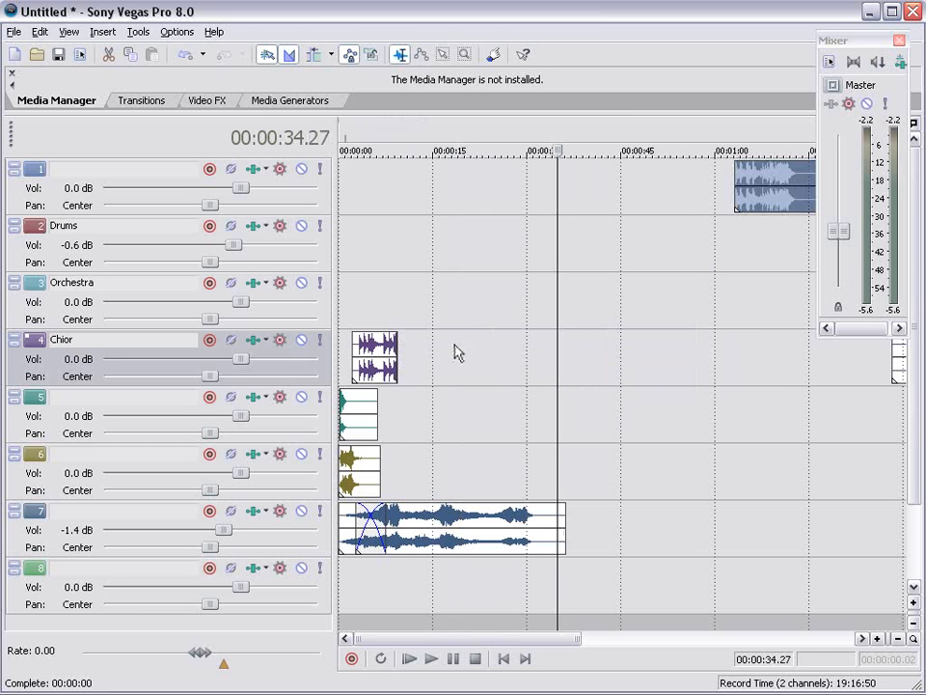
# Step: Extend the Chior percussion clip's end by 1.23, fade it out from about 00:00:09.10, and play the ending
pyautogui.click(393, 380)
pyautogui.scroll(1, 530, 371)
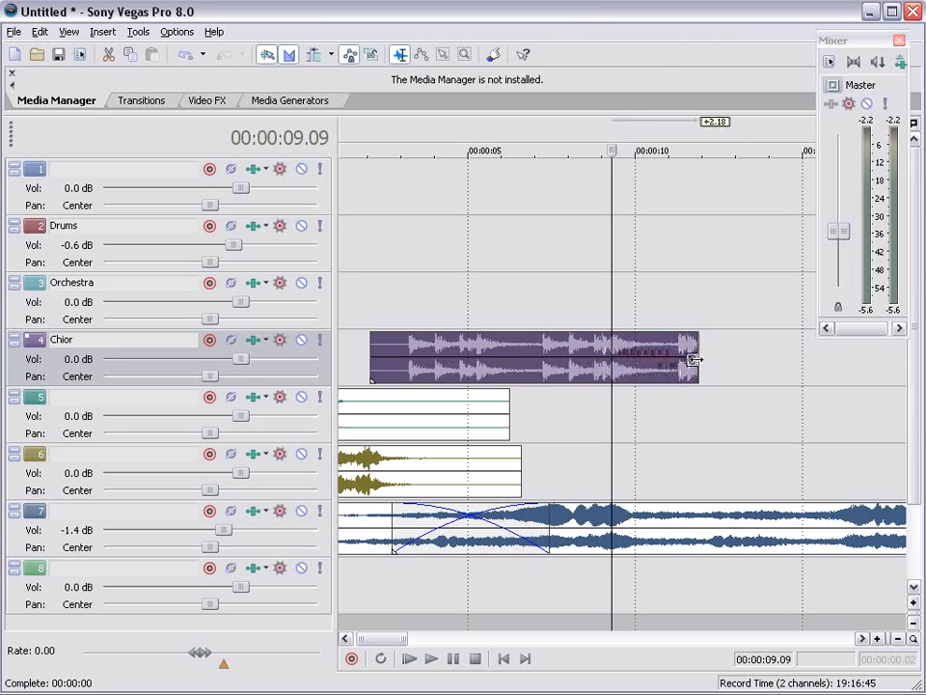
pyautogui.moveTo(657, 334); pyautogui.dragTo(613, 340)
pyautogui.click(564, 407)
pyautogui.press('space')
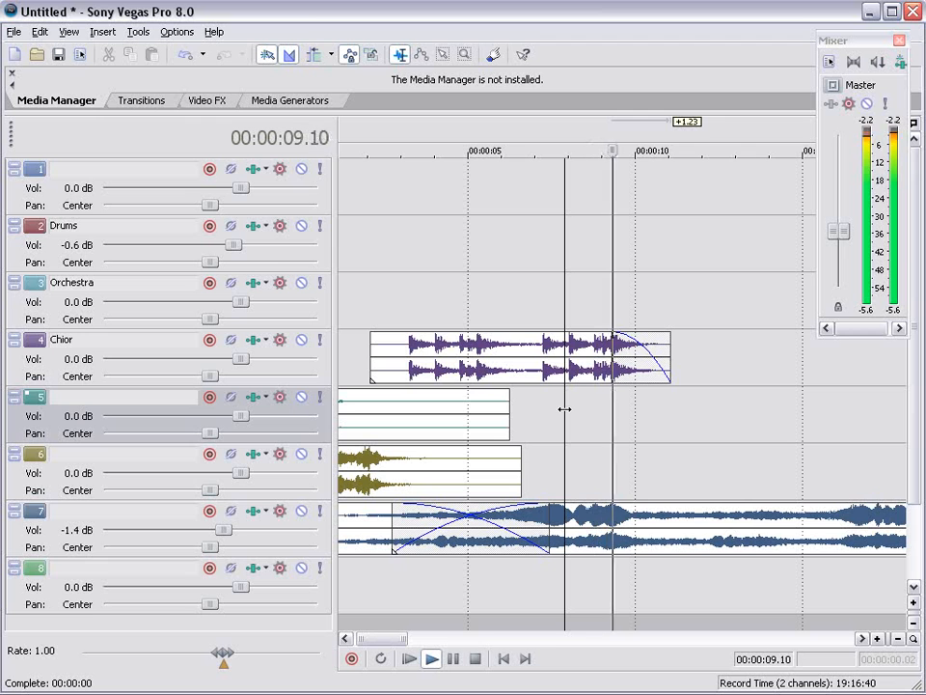
# Step: Move the short hit parked on track 6 at about 00:02:00 to track 5 at 00:00:11.02
pyautogui.press('space')
pyautogui.scroll(-1, 567, 411)
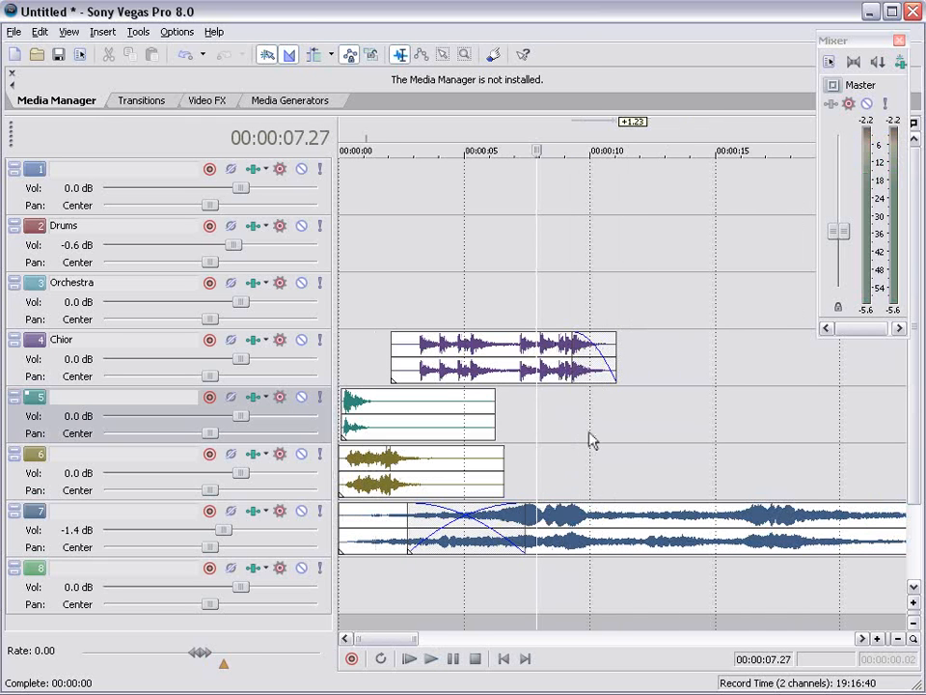
pyautogui.click(614, 515)
pyautogui.scroll(-6, 583, 472)
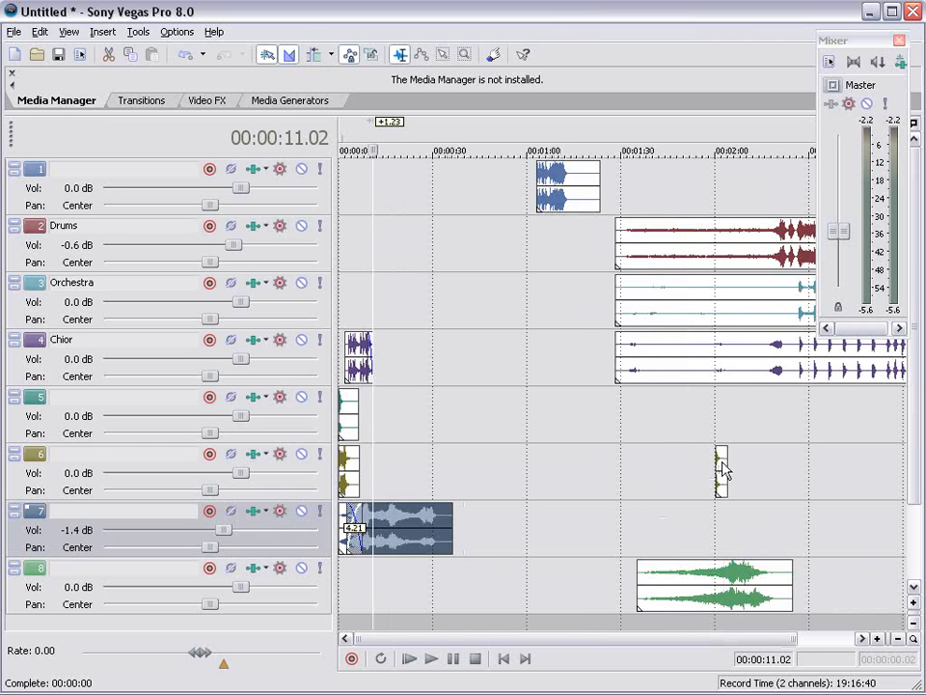
pyautogui.moveTo(724, 470); pyautogui.dragTo(378, 417)
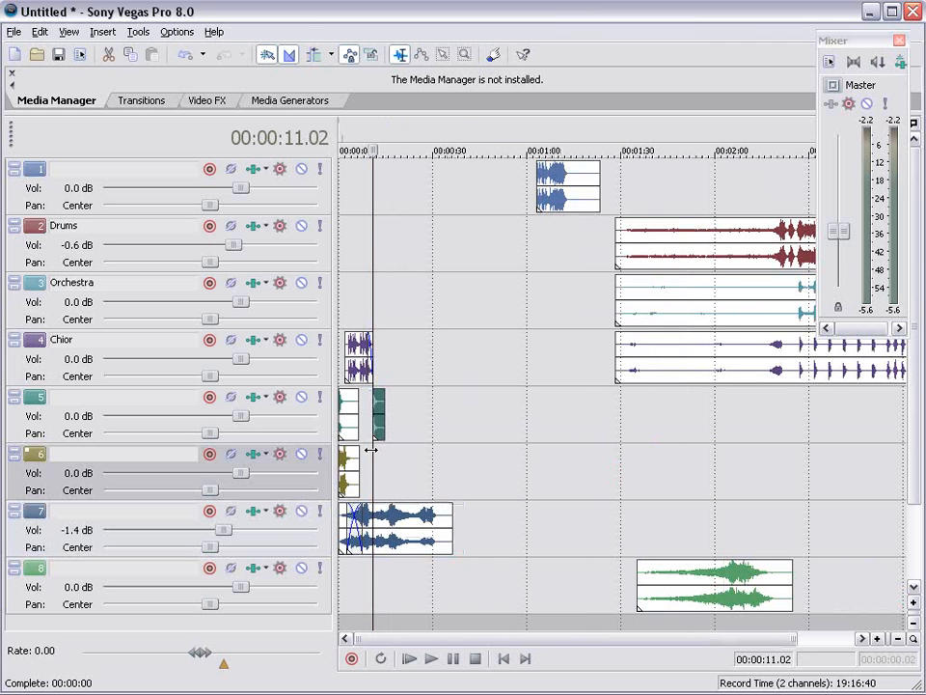
# Step: Play the hit on track 5 soloed, and turn the solo off to play it with the other tracks
pyautogui.scroll(6, 417, 451)
pyautogui.click(606, 405)
pyautogui.press('x')
pyautogui.press('space')
pyautogui.press('space')
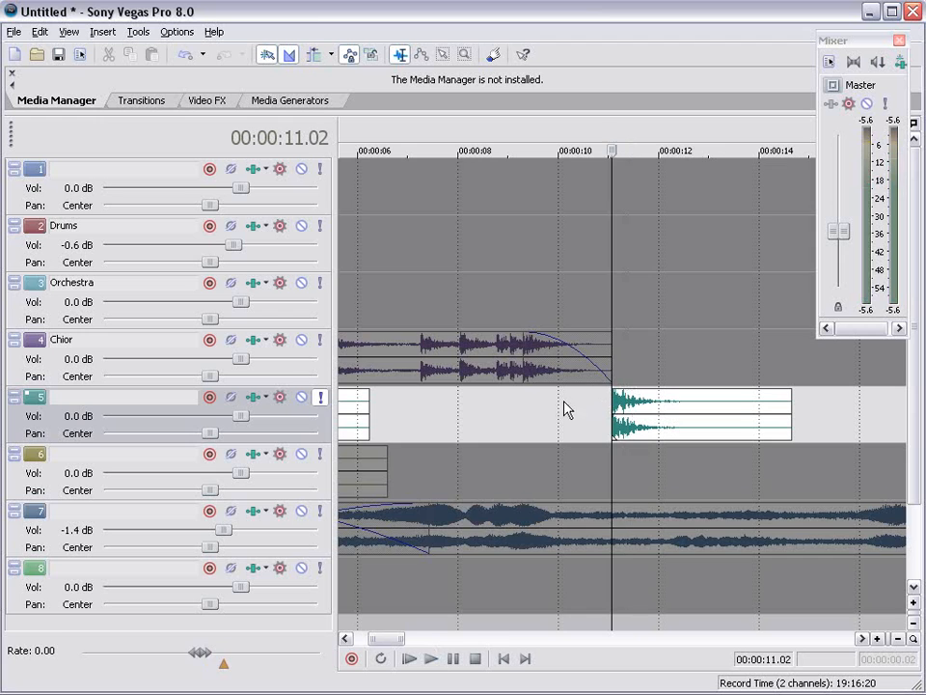
pyautogui.press('x')
pyautogui.click(508, 405)
pyautogui.press('space')
pyautogui.press('space')
# Step: Move the track 5 hit to start at 00:00:09.09 and play the mix from 00:00:07.13
pyautogui.click(532, 365)
pyautogui.scroll(3, 554, 405)
pyautogui.moveTo(848, 424); pyautogui.dragTo(675, 425)
pyautogui.scroll(2, 614, 354)
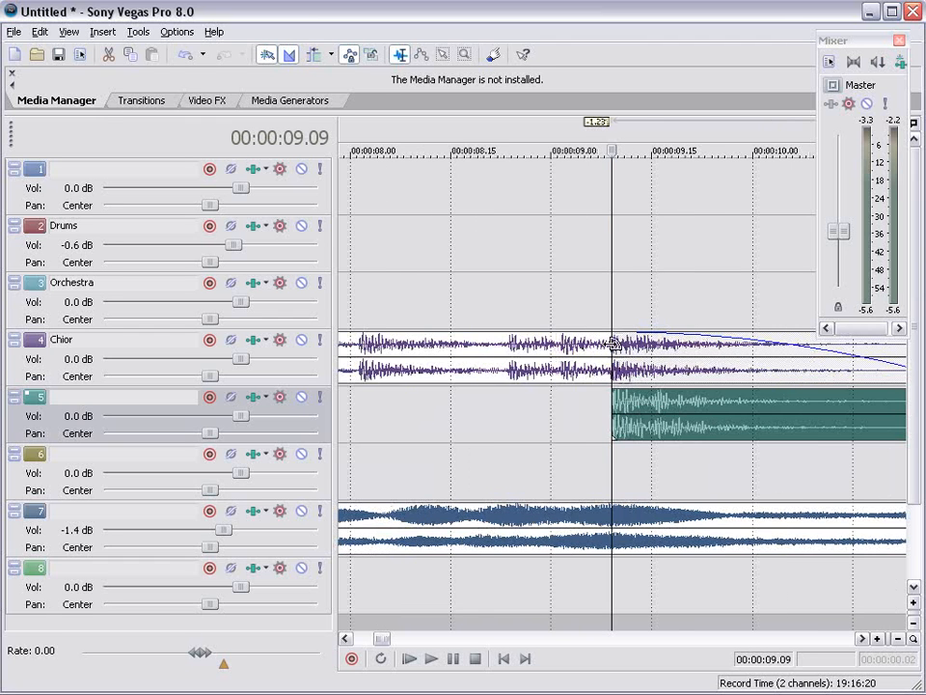
pyautogui.scroll(-3, 598, 398)
pyautogui.click(488, 406)
pyautogui.press('space')
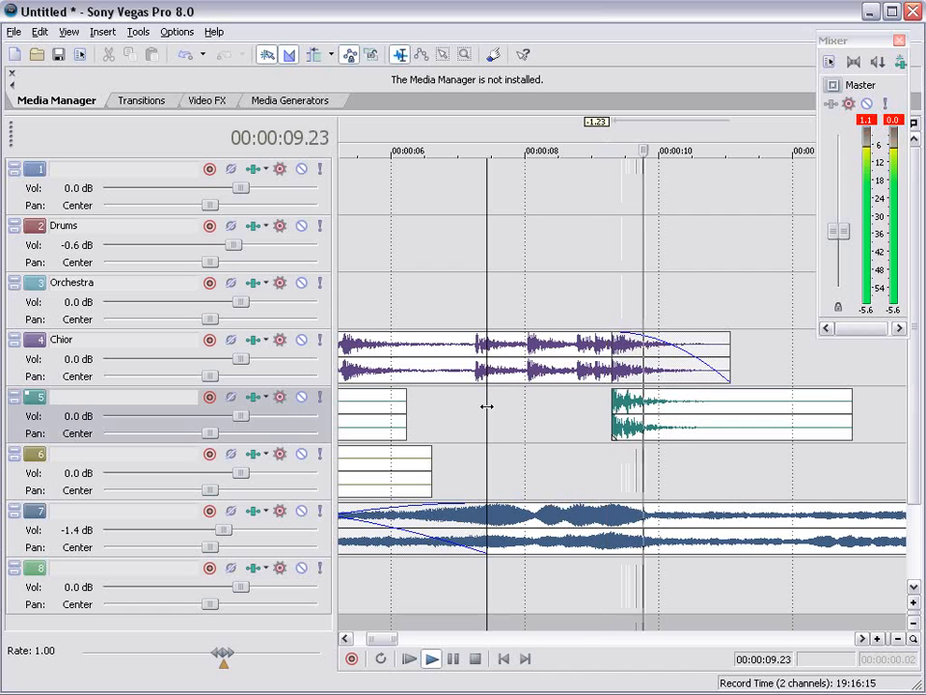
pyautogui.press('space')
# Step: Lower the gain of the Chior percussion clip and track 5 hit, reduce the master level to -10.9, and play from 00:00:07.13
pyautogui.moveTo(598, 342); pyautogui.dragTo(595, 356)
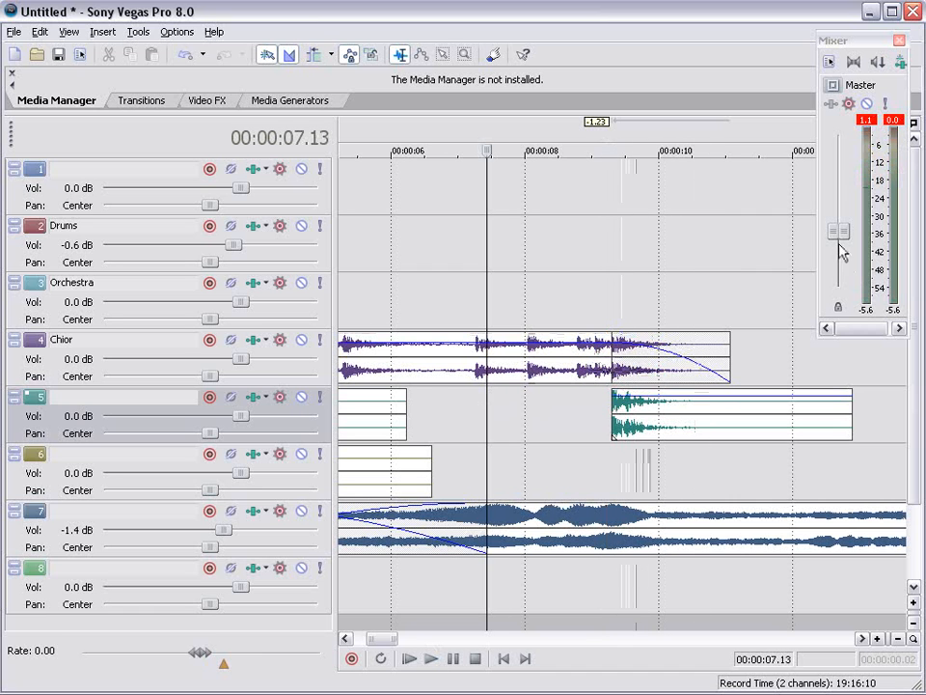
pyautogui.moveTo(839, 234); pyautogui.dragTo(841, 241)
pyautogui.click(485, 411)
pyautogui.press('space')
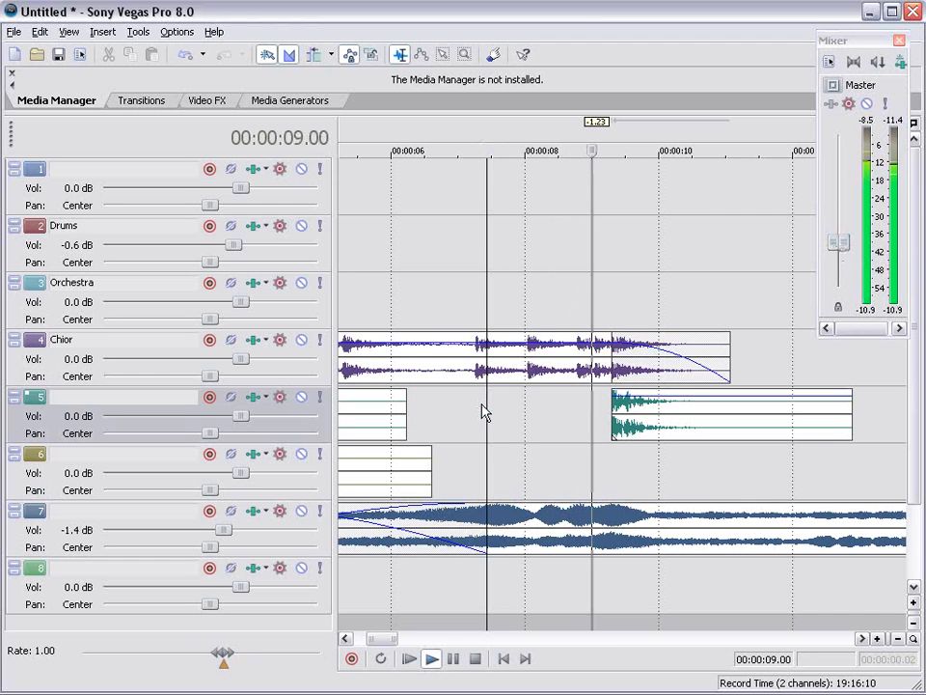
pyautogui.press('space')
# Step: Split the track 7 swell at about 00:00:14.05 and delete the part after the split
pyautogui.scroll(-5, 563, 380)
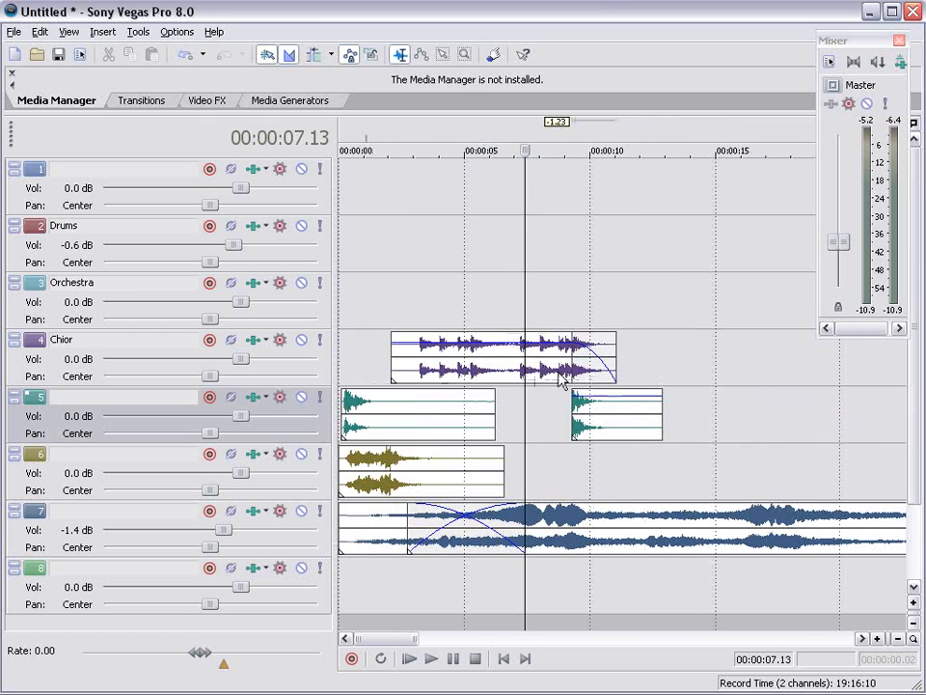
pyautogui.scroll(-4, 598, 463)
pyautogui.click(457, 510)
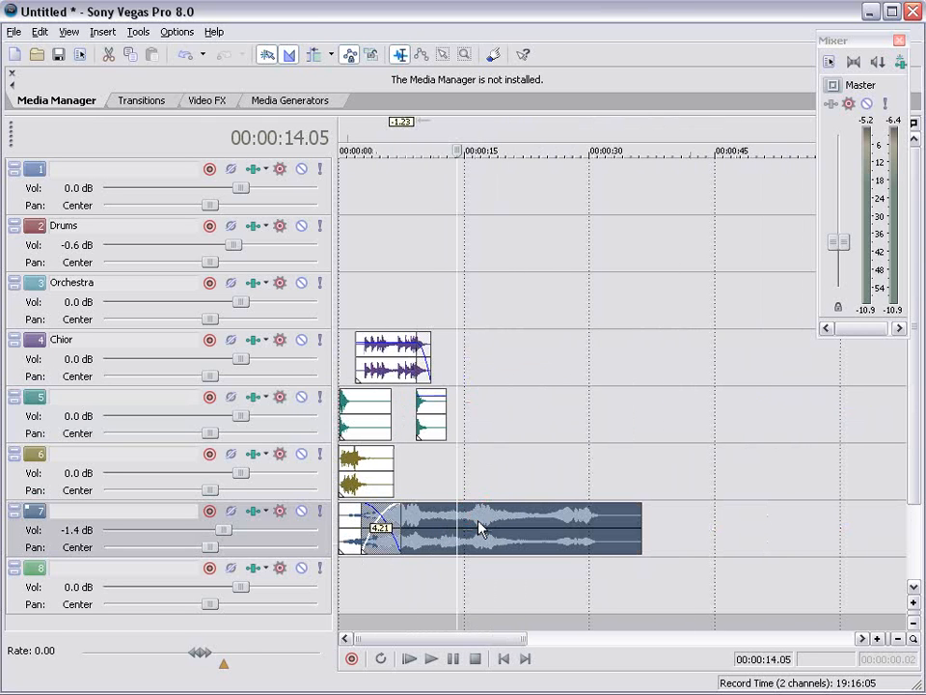
pyautogui.press('s')
pyautogui.click(485, 520)
pyautogui.press('Delete')
# Step: Move the track 8 clip about 25.23 earlier and play the Drums, Orchestra and Chior music from about 00:02:24
pyautogui.scroll(-6, 543, 455)
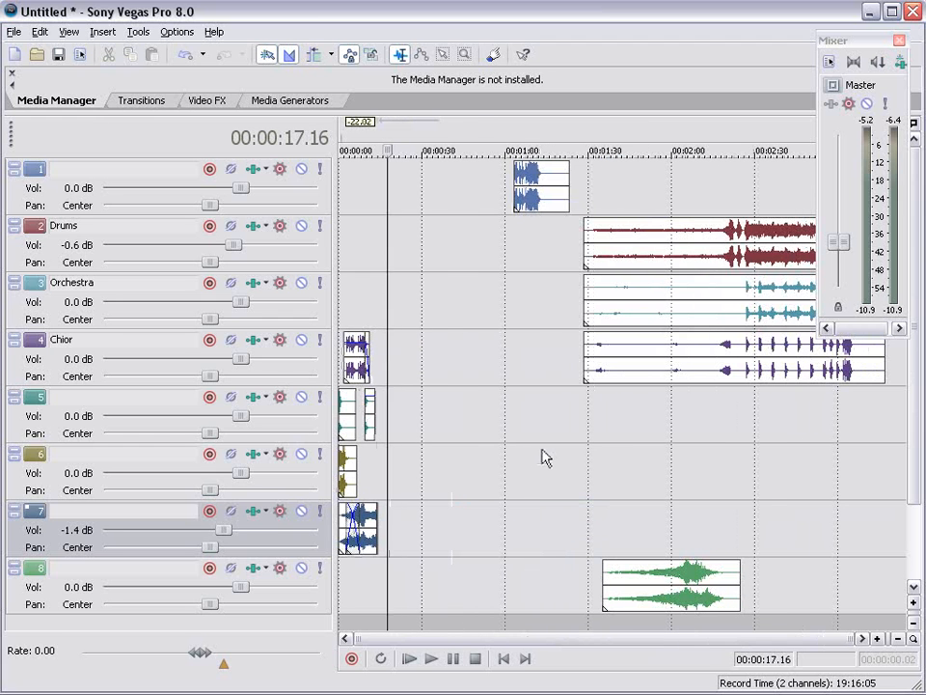
pyautogui.click(741, 246)
pyautogui.moveTo(683, 582); pyautogui.dragTo(614, 579)
pyautogui.press('space')
pyautogui.scroll(2, 739, 391)
pyautogui.scroll(2, 741, 399)
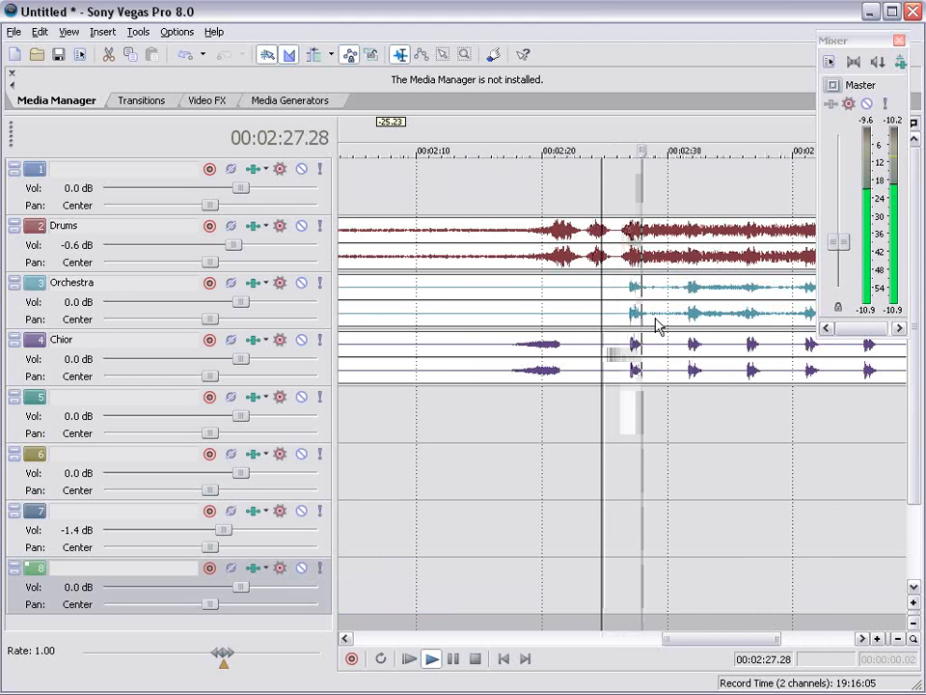
pyautogui.click(685, 413)
# Step: Split the Drums, Orchestra and Chior music clips at 00:02:26.01 and delete the parts before the split
pyautogui.click(618, 249)
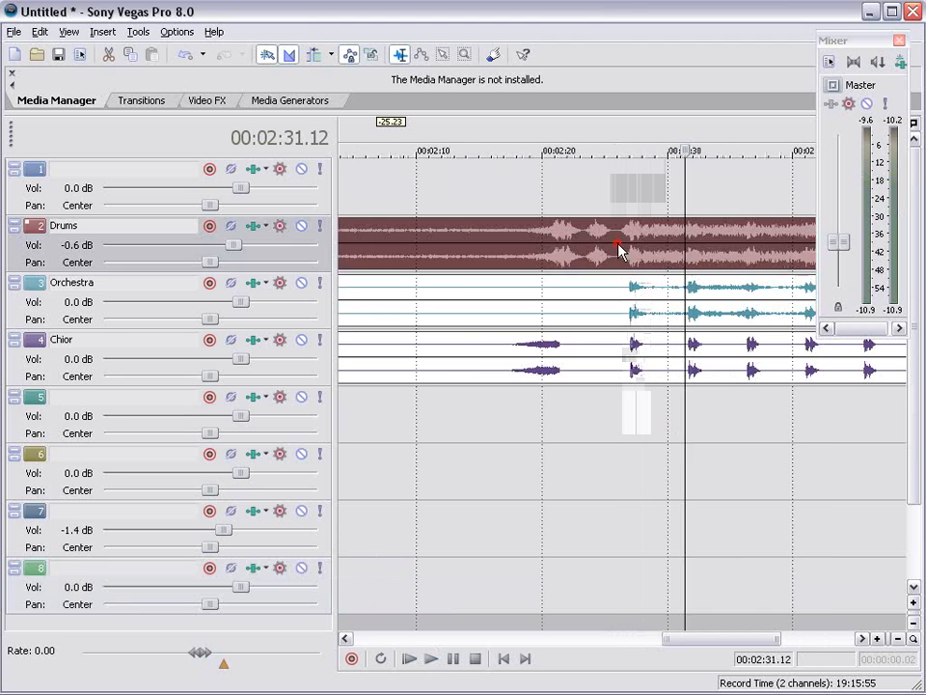
pyautogui.click(620, 293)
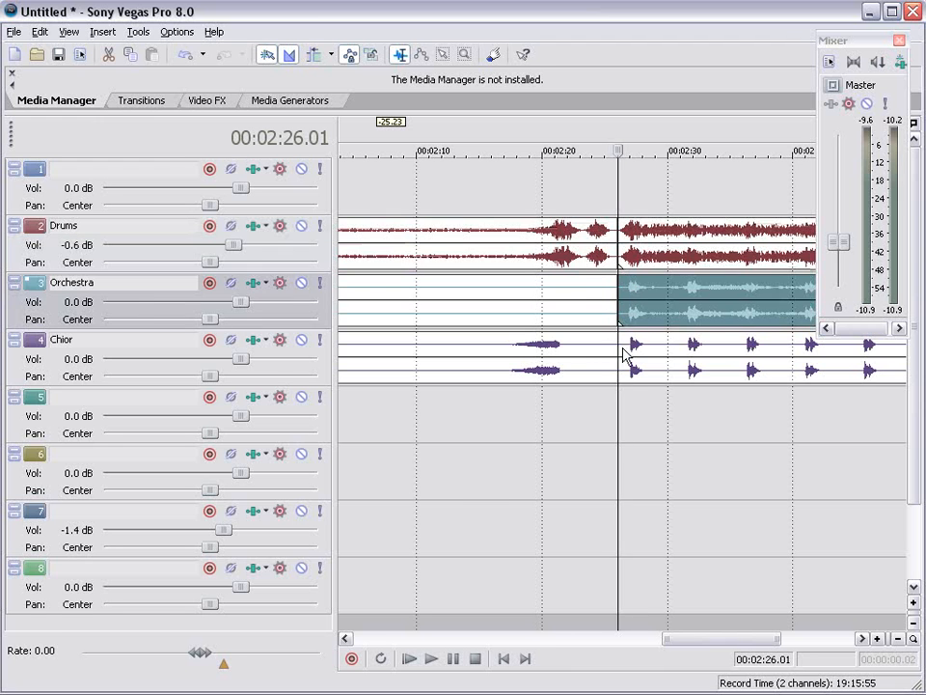
pyautogui.click(622, 353)
pyautogui.click(522, 255)
pyautogui.press('Delete')
pyautogui.click(517, 294)
pyautogui.press('Delete')
pyautogui.click(528, 344)
pyautogui.press('Delete')
# Step: Move the remaining Drums, Orchestra and Chior music clips together to start at 00:00:11.02, right after the percussion
pyautogui.scroll(-4, 536, 334)
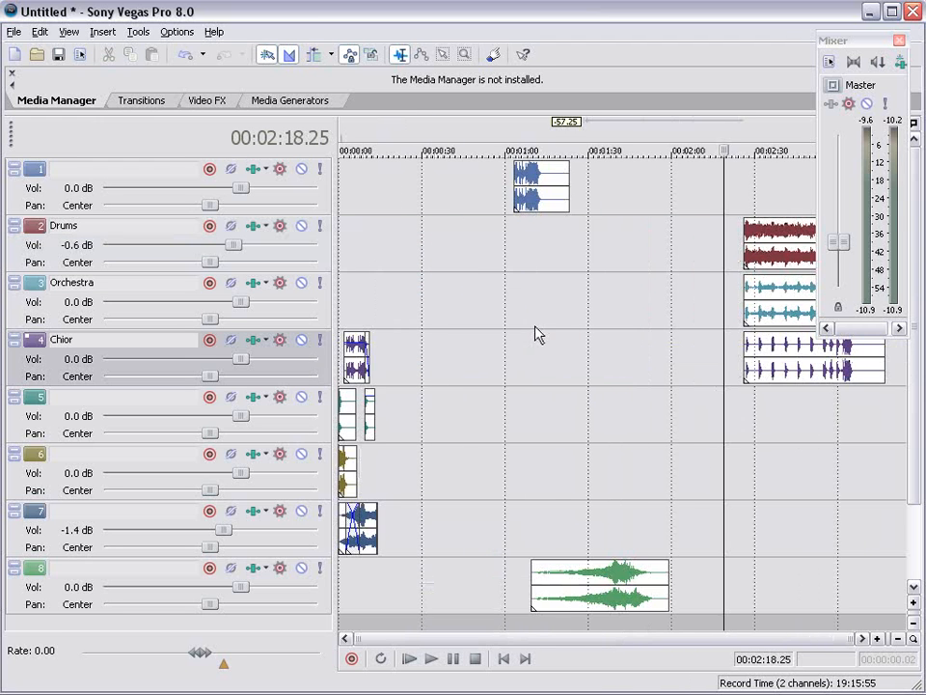
pyautogui.click(763, 353)
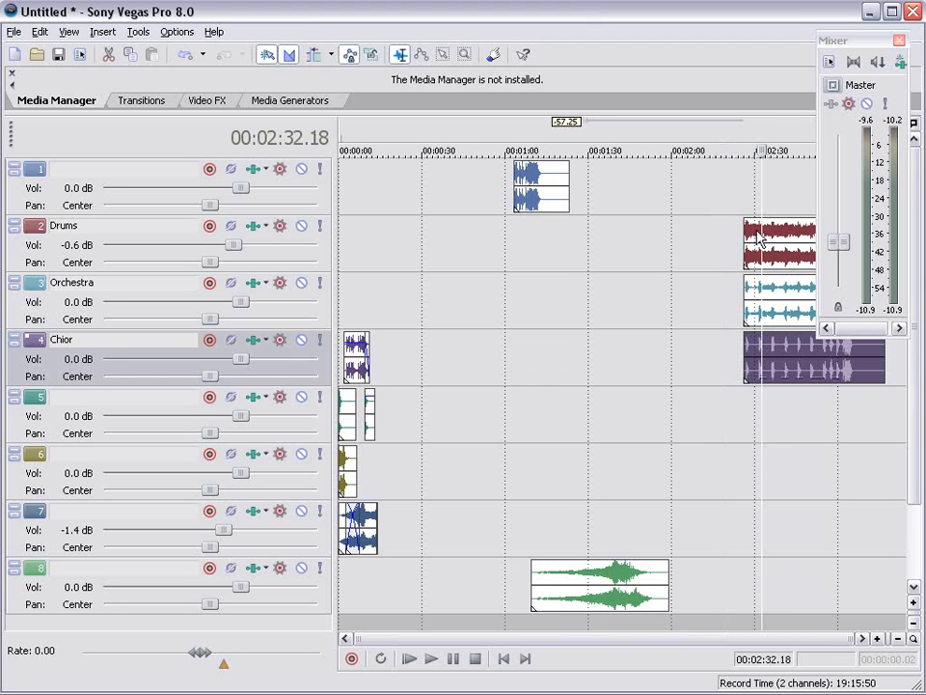
pyautogui.click(758, 237)
pyautogui.moveTo(757, 338); pyautogui.dragTo(413, 364)
pyautogui.click(369, 455)
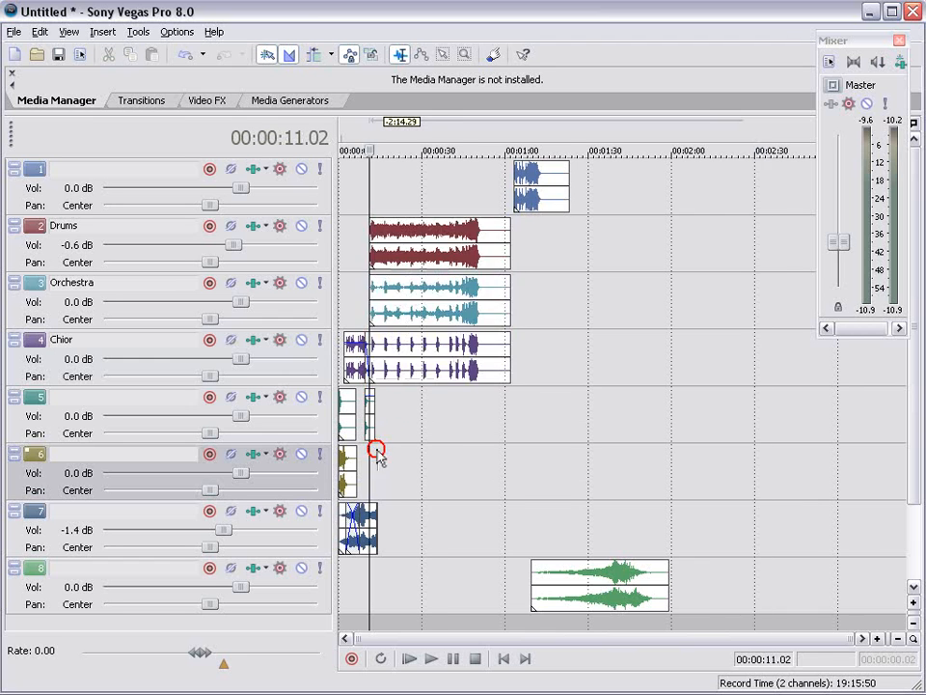
# Step: Shift the Drums, Orchestra and Chior music clips slightly later and trim the start of the Chior clip
pyautogui.scroll(8, 461, 447)
pyautogui.click(670, 359)
pyautogui.keyDown('ctrl'); pyautogui.click(663, 292); pyautogui.keyUp('ctrl')
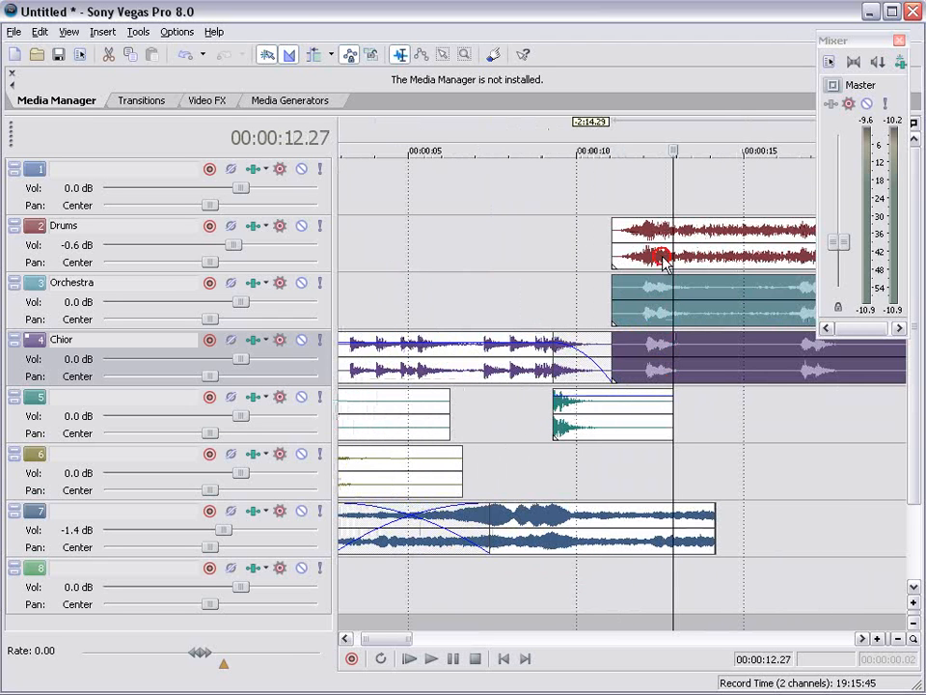
pyautogui.keyDown('ctrl'); pyautogui.click(662, 233); pyautogui.keyUp('ctrl')
pyautogui.moveTo(642, 343)
pyautogui.mouseDown()
pyautogui.moveTo(662, 356)
pyautogui.moveTo(643, 373)
pyautogui.moveTo(603, 357)
pyautogui.moveTo(660, 379)
pyautogui.moveTo(643, 359)
pyautogui.mouseUp()
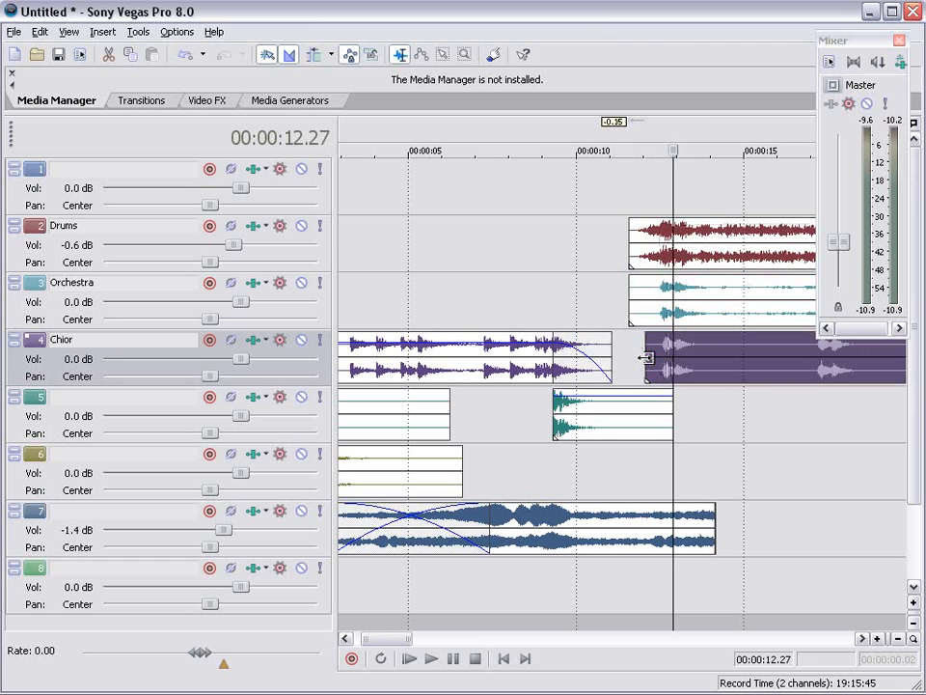
# Step: Move the Drums, Orchestra and Chior music clips 1.03 earlier and play the transition from about 00:00:09.09
pyautogui.keyDown('ctrl'); pyautogui.click(728, 245); pyautogui.keyUp('ctrl')
pyautogui.keyDown('ctrl'); pyautogui.click(728, 297); pyautogui.keyUp('ctrl')
pyautogui.moveTo(729, 347); pyautogui.dragTo(692, 349)
pyautogui.click(550, 454)
pyautogui.press('space')
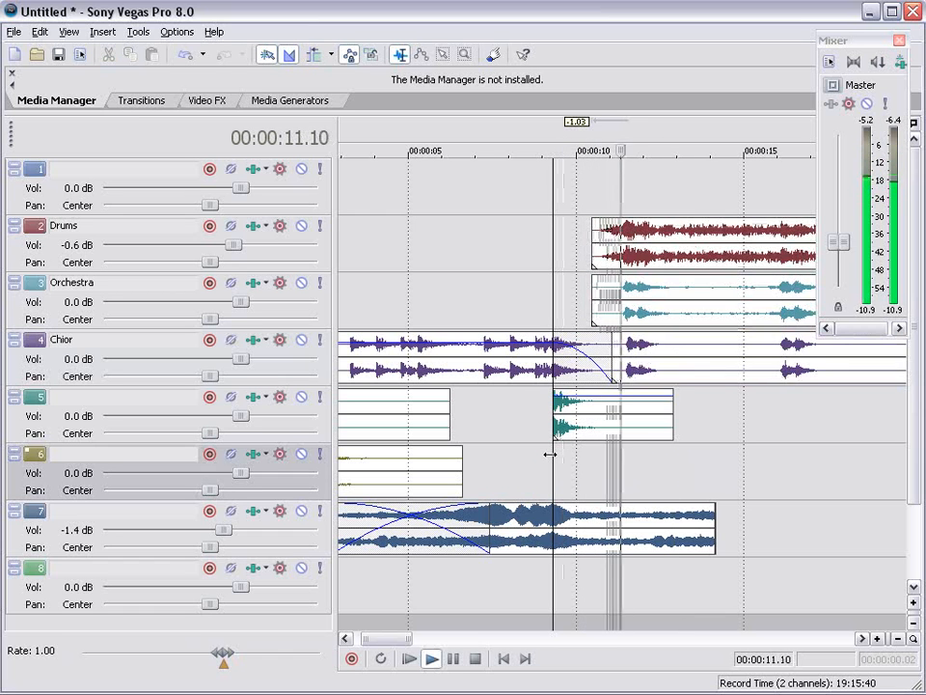
pyautogui.press('space')
# Step: Trim the track 7 swell's end back to 00:00:11.16 and give it a fade-out of about 5 frames
pyautogui.click(627, 246)
pyautogui.moveTo(707, 522); pyautogui.dragTo(625, 522)
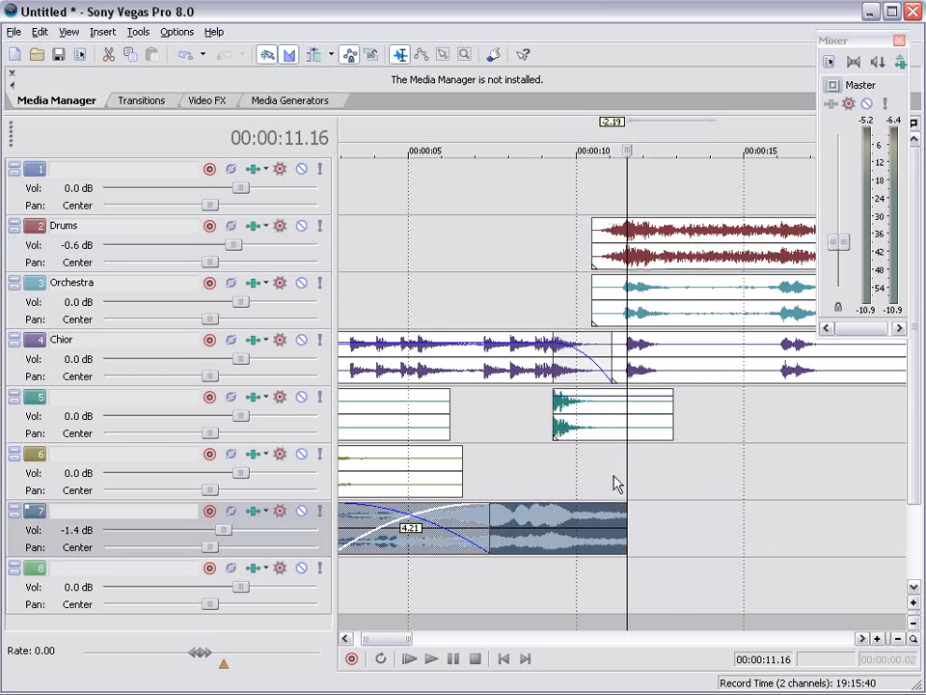
pyautogui.scroll(5, 624, 550)
pyautogui.moveTo(614, 505); pyautogui.dragTo(603, 506)
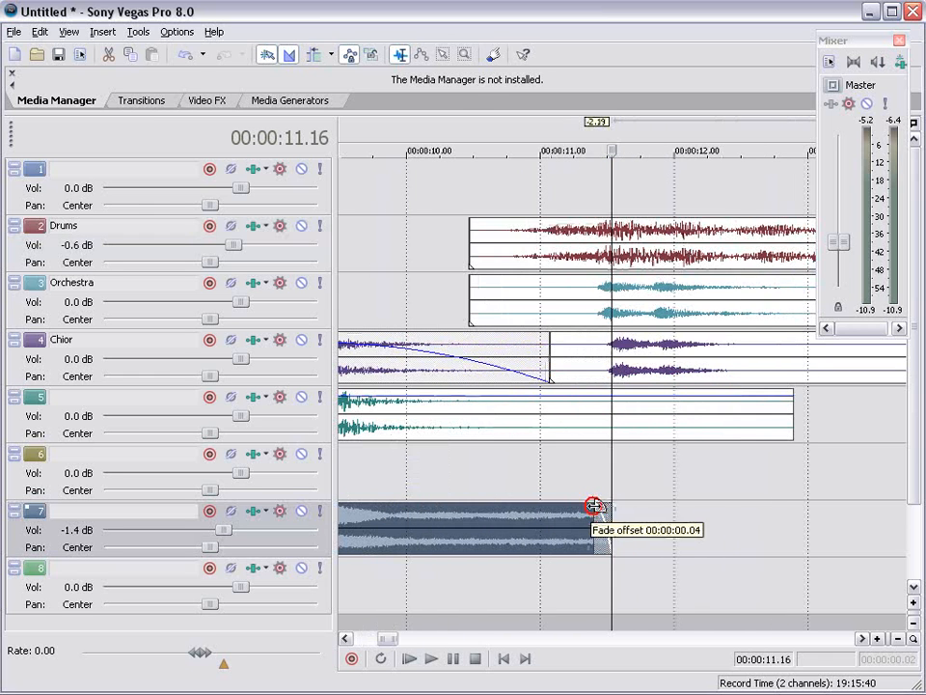
# Step: Play the transition into the music from about 00:00:09.27
pyautogui.click(598, 235)
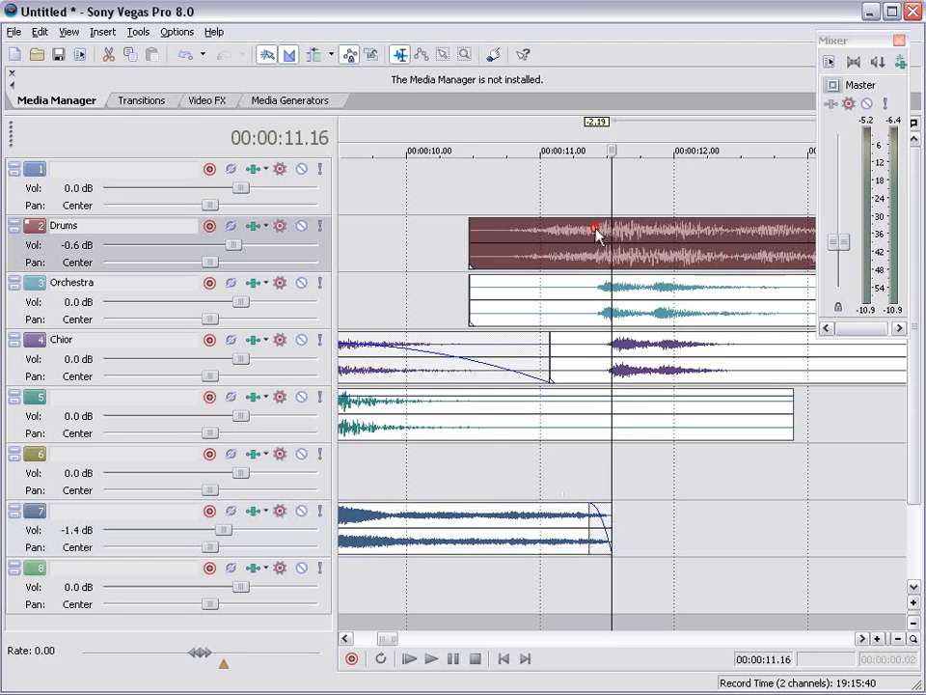
pyautogui.scroll(-4, 583, 372)
pyautogui.click(560, 268)
pyautogui.press('space')
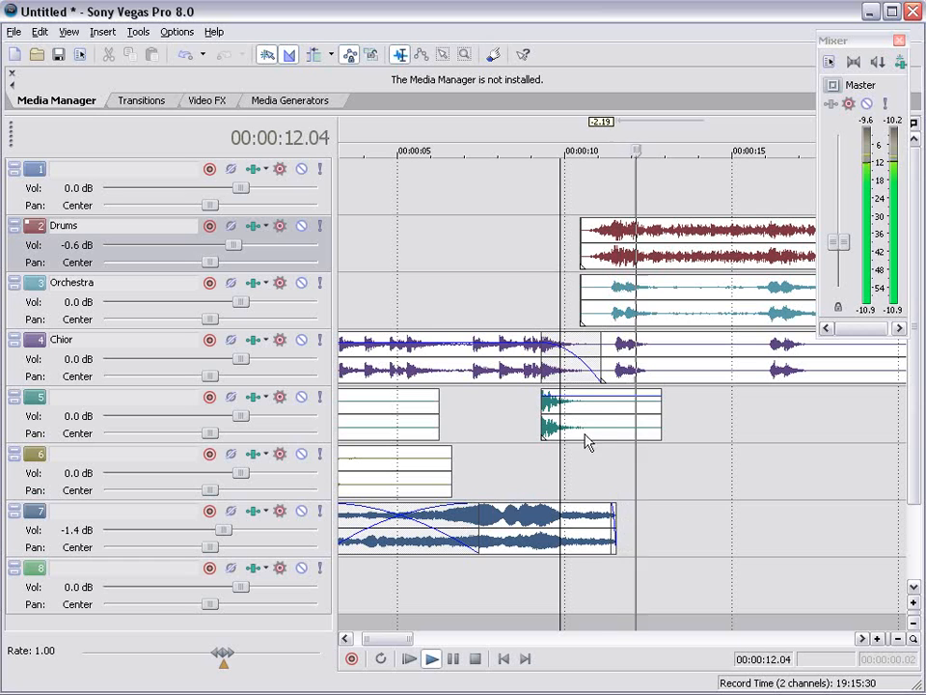
pyautogui.scroll(-6, 568, 487)
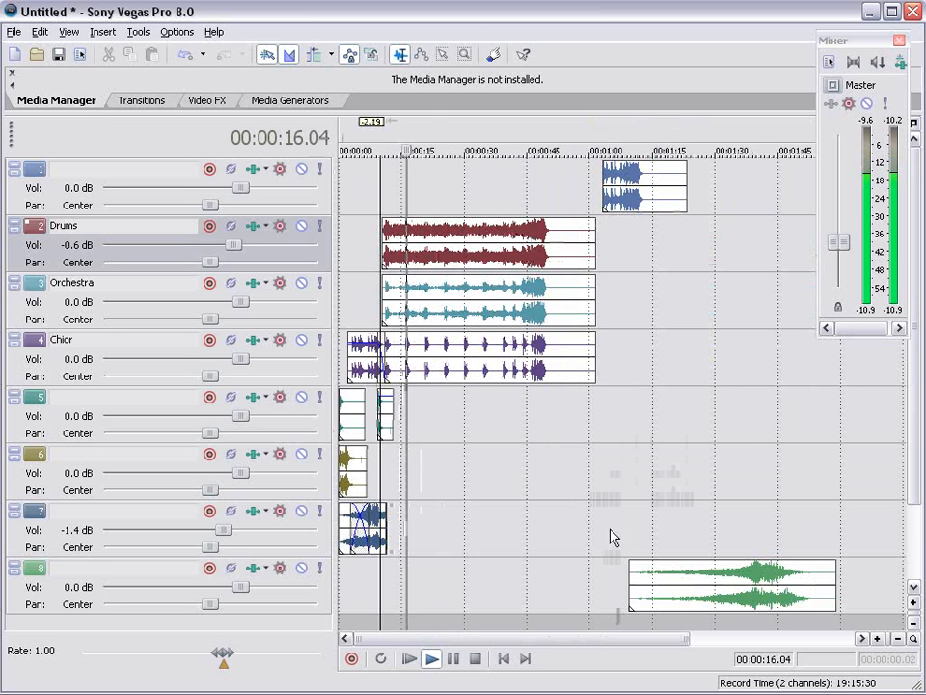
pyautogui.press('space')
# Step: Solo track 8 and play its swell from about 00:01:33.18
pyautogui.click(722, 585)
pyautogui.click(729, 585)
pyautogui.press('space')
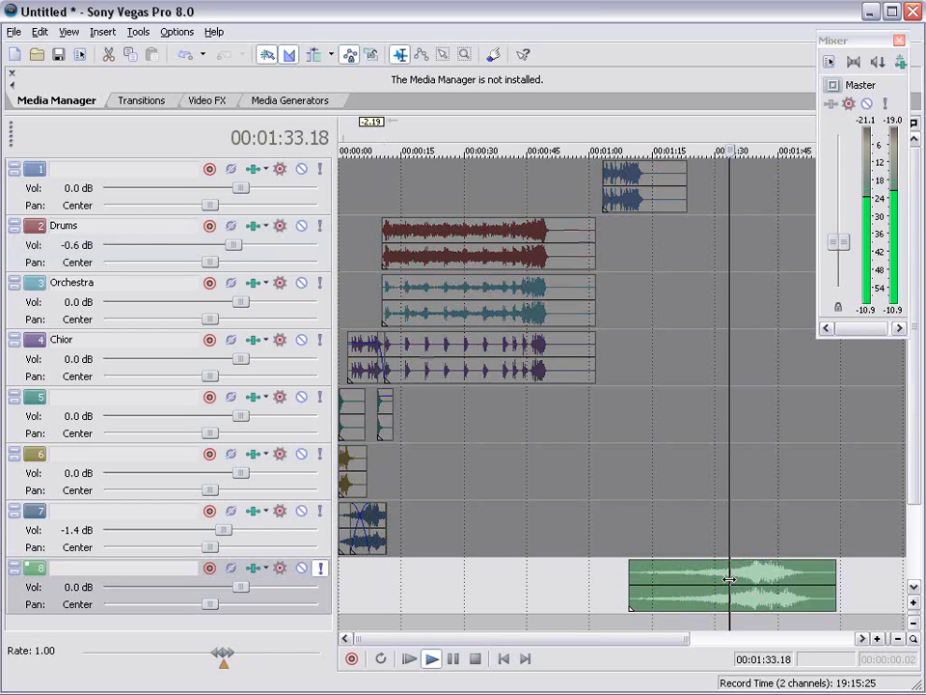
pyautogui.press('space')
# Step: Move the track 8 swell to the start of the timeline
pyautogui.moveTo(784, 584); pyautogui.dragTo(492, 584)
pyautogui.click(348, 473)
pyautogui.scroll(4, 347, 473)
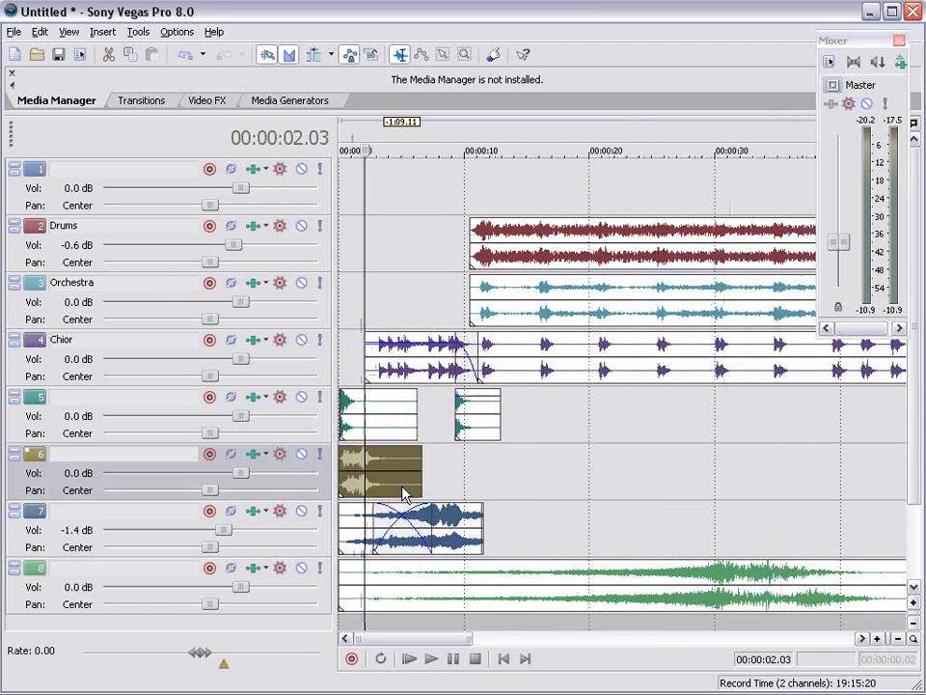
# Step: Split the track 8 swell at about 00:00:17.07, delete the first part and move the rest to the timeline start
pyautogui.click(555, 579)
pyautogui.press('s')
pyautogui.click(505, 585)
pyautogui.press('Delete')
pyautogui.moveTo(675, 577); pyautogui.dragTo(493, 565)
# Step: Fade in the track 8 swell until about 00:00:12.27 and lower its gain to about -1.1 dB while playing from the start
pyautogui.click(342, 567)
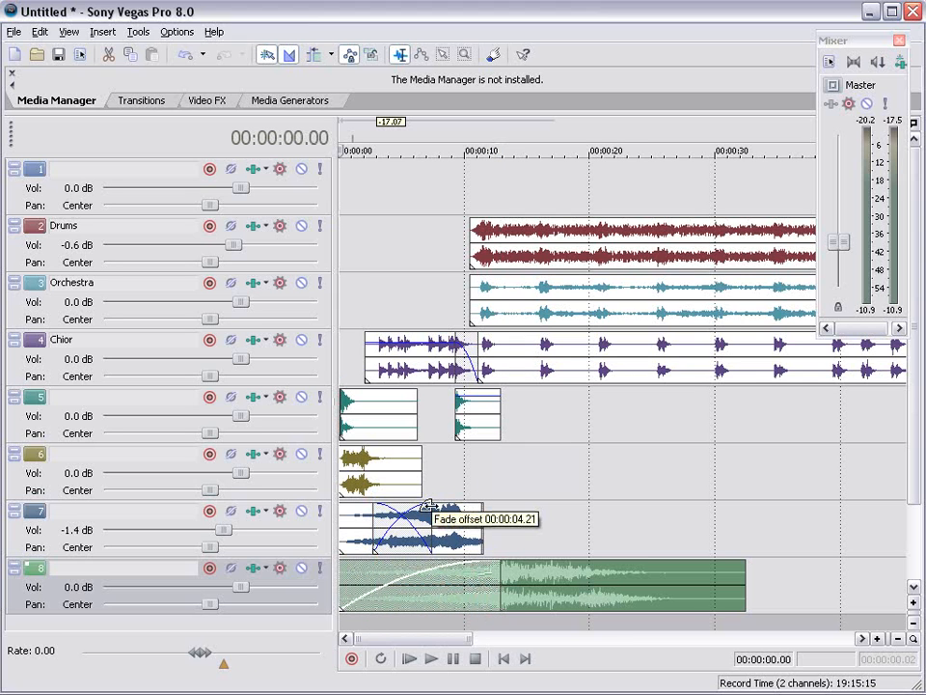
pyautogui.press('space')
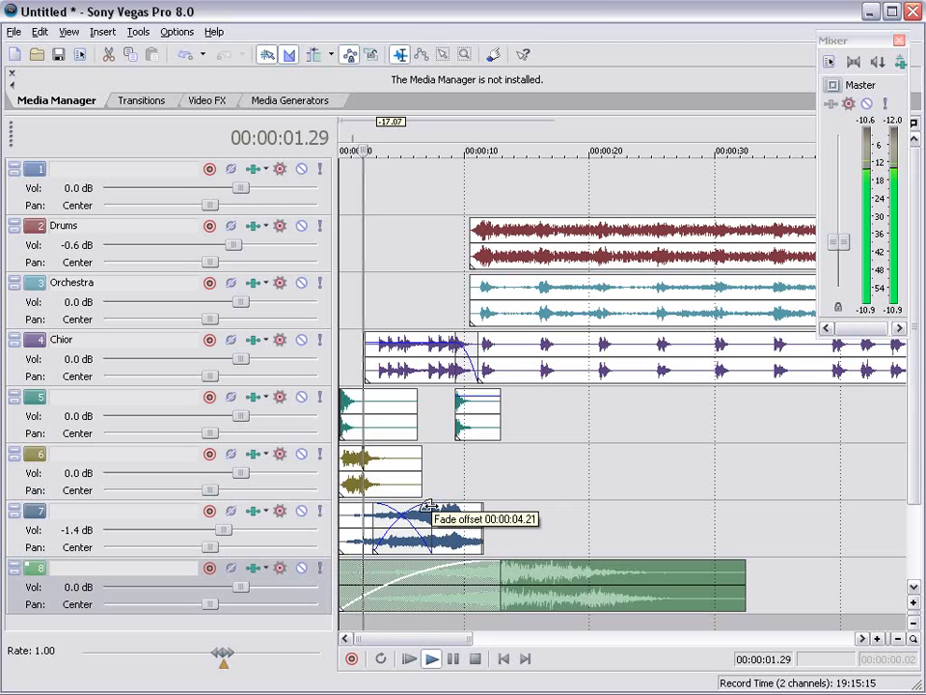
pyautogui.moveTo(524, 560)
pyautogui.mouseDown()
pyautogui.moveTo(523, 577)
pyautogui.moveTo(528, 569)
pyautogui.mouseUp()
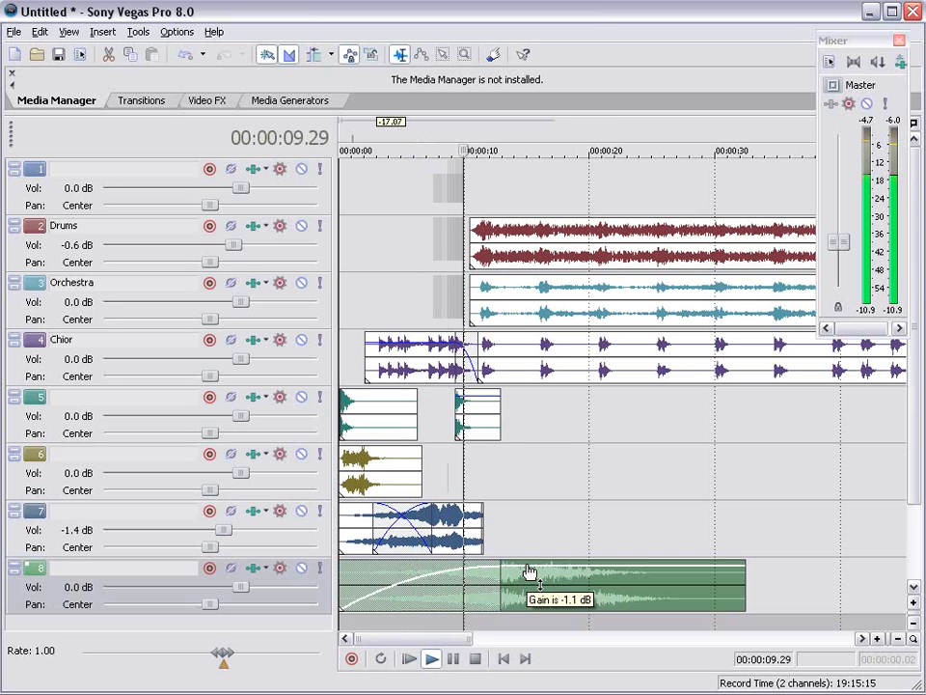
pyautogui.press('space')
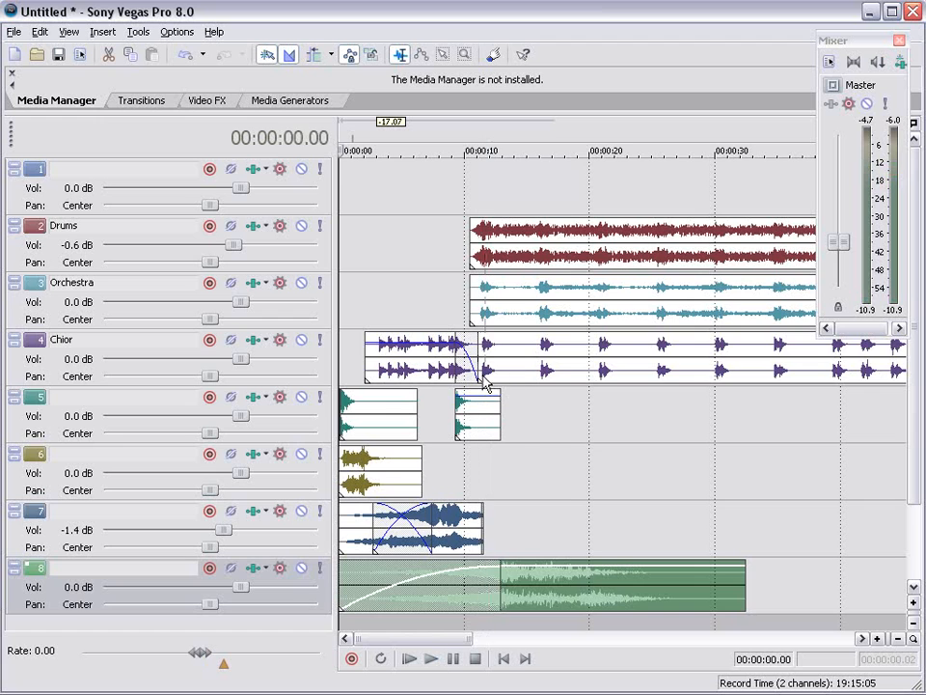
# Step: Split the track 8 swell at 00:00:11.16, on the first music hit, and delete the part after it
pyautogui.click(484, 382)
pyautogui.scroll(3, 673, 379)
pyautogui.click(636, 369)
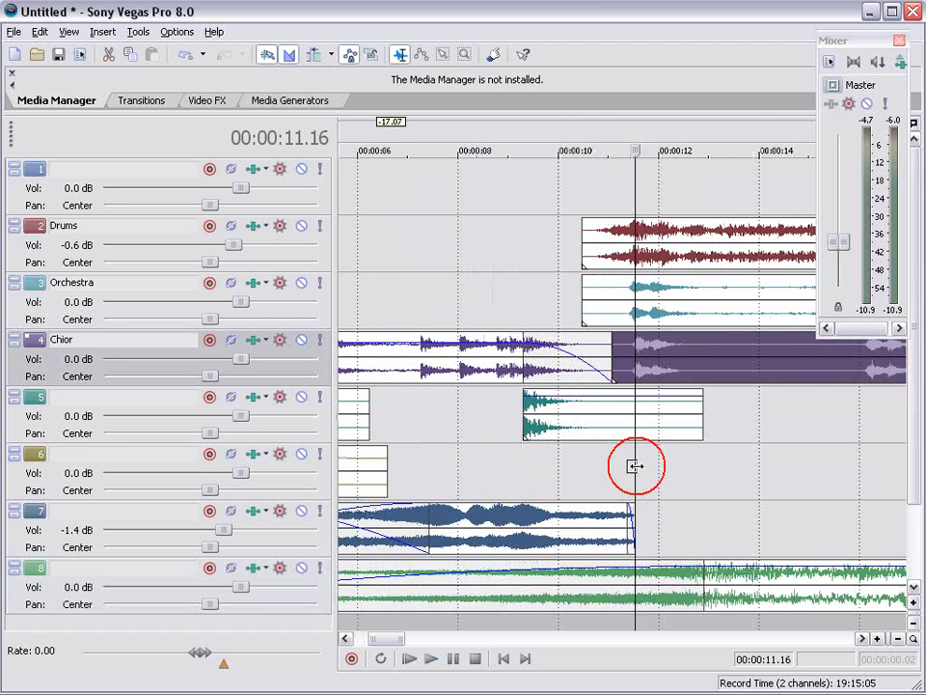
pyautogui.click(634, 575)
pyautogui.press('s')
pyautogui.click(675, 579)
pyautogui.press('Delete')
pyautogui.scroll(-2, 673, 577)
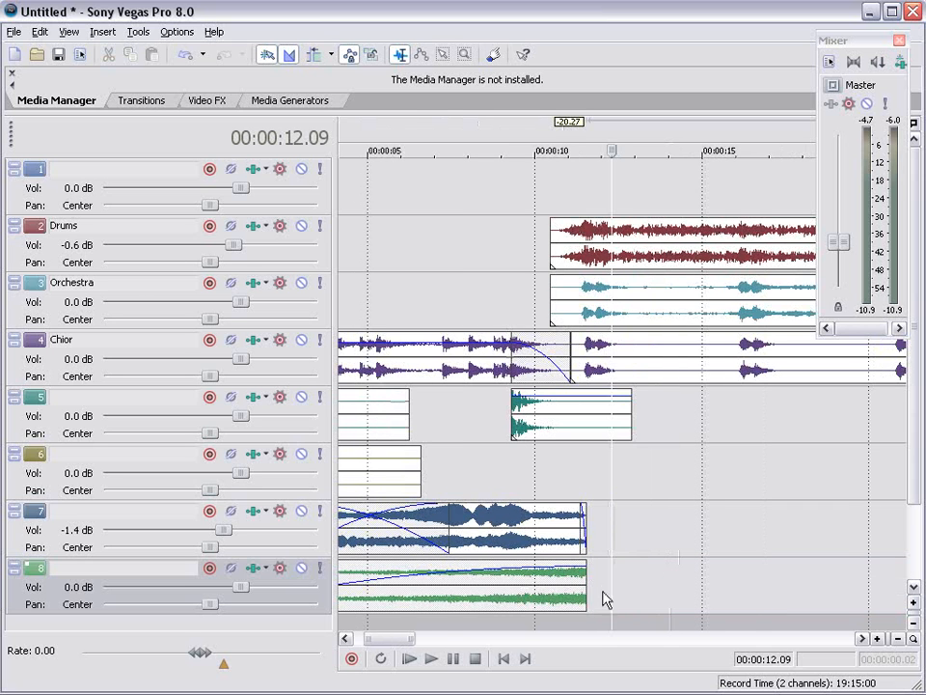
# Step: Extend the track 8 swell's end to about 00:00:12.19 and fade it out from about 00:00:11.16
pyautogui.moveTo(586, 583); pyautogui.dragTo(623, 574)
pyautogui.click(657, 586)
pyautogui.click(576, 591)
pyautogui.moveTo(565, 568); pyautogui.dragTo(576, 569)
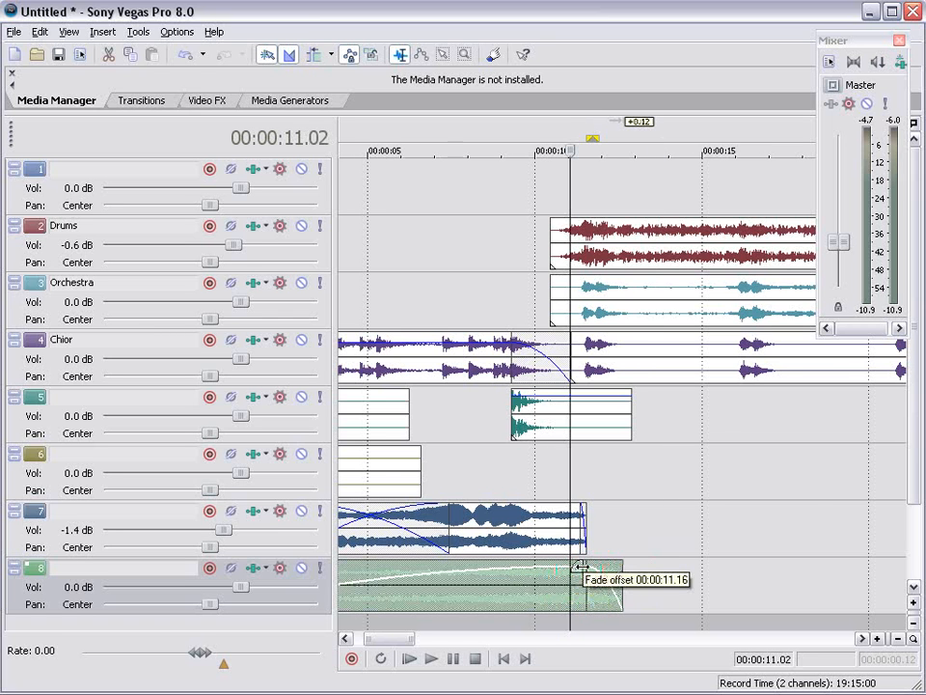
# Step: Play the layered transition into the music from about 00:00:09.09
pyautogui.scroll(-5, 584, 571)
pyautogui.click(415, 451)
pyautogui.press('space')
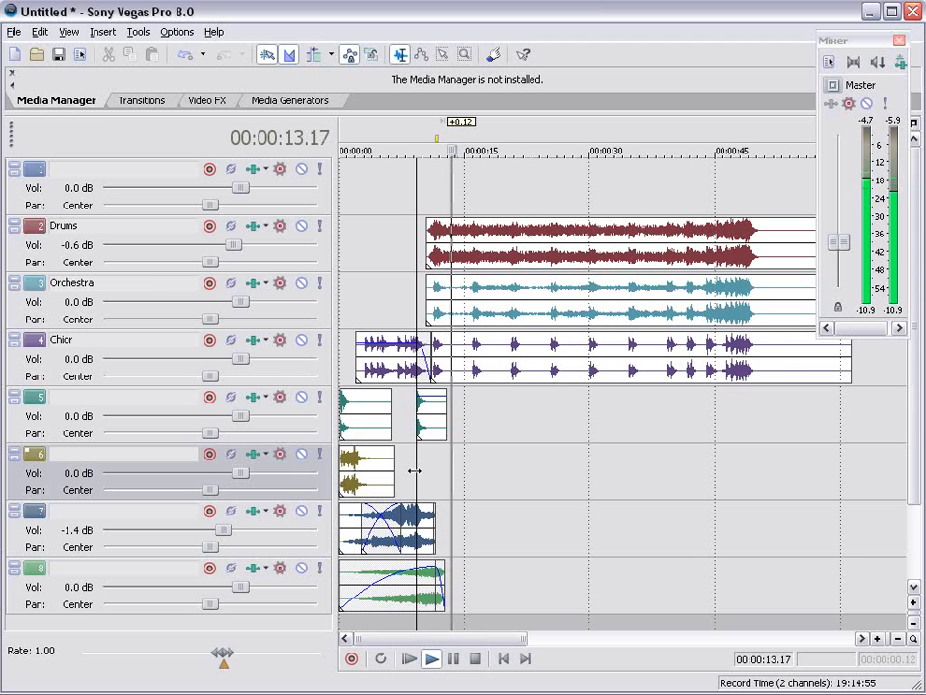
# Step: Continue playing the mix until about 00:00:21 and stop
pyautogui.scroll(4, 535, 502)
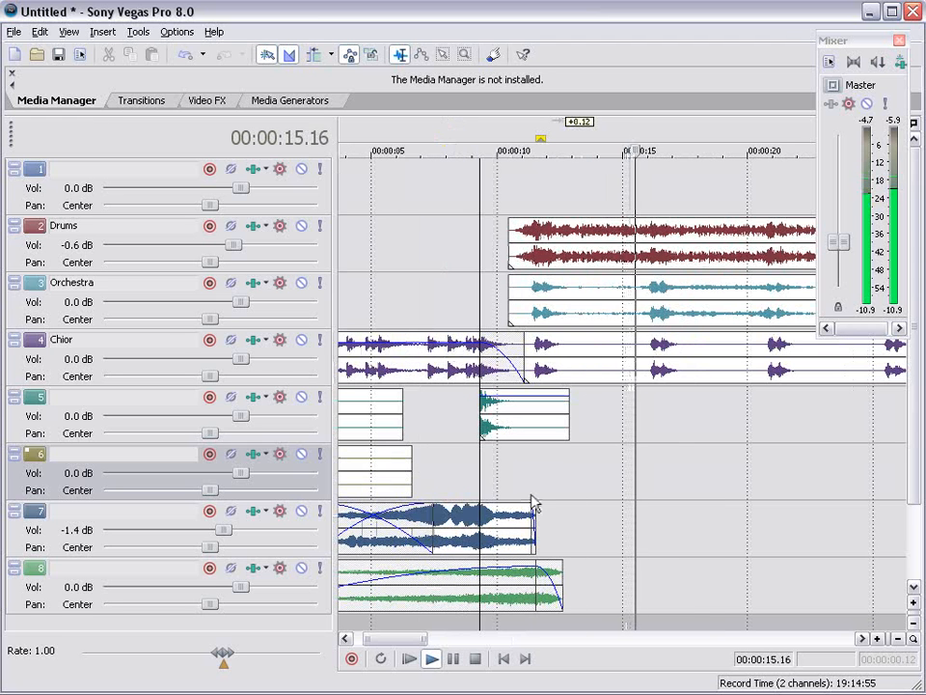
pyautogui.scroll(-5, 648, 480)
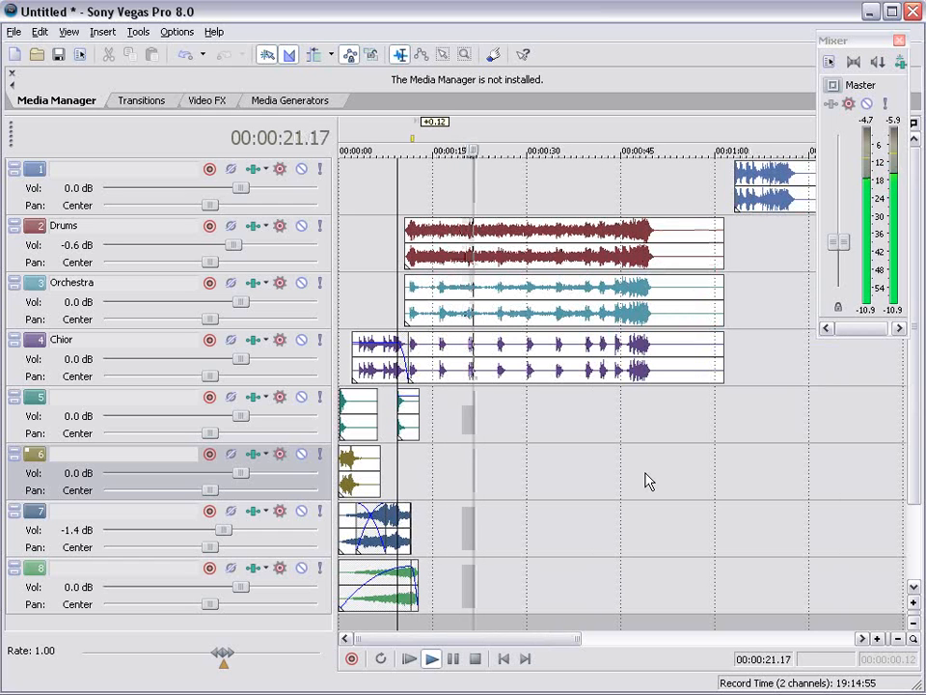
pyautogui.press('space')
pyautogui.scroll(2, 473, 487)
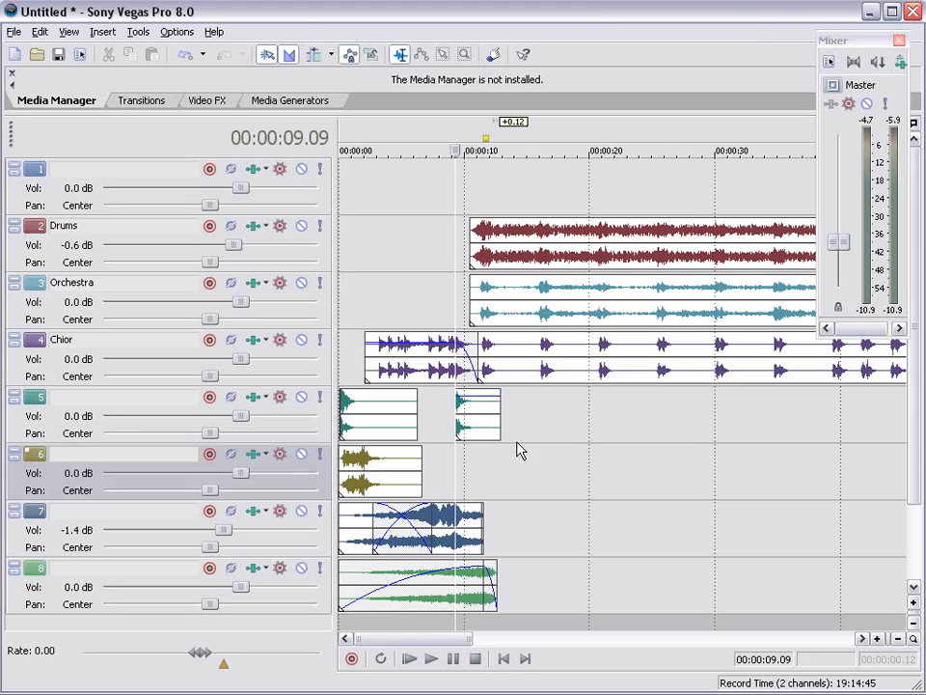
# Step: Play the music with all tracks audible from 00:00:15.00, just before its second hit
pyautogui.click(470, 463)
pyautogui.scroll(2, 569, 438)
pyautogui.scroll(-1, 607, 390)
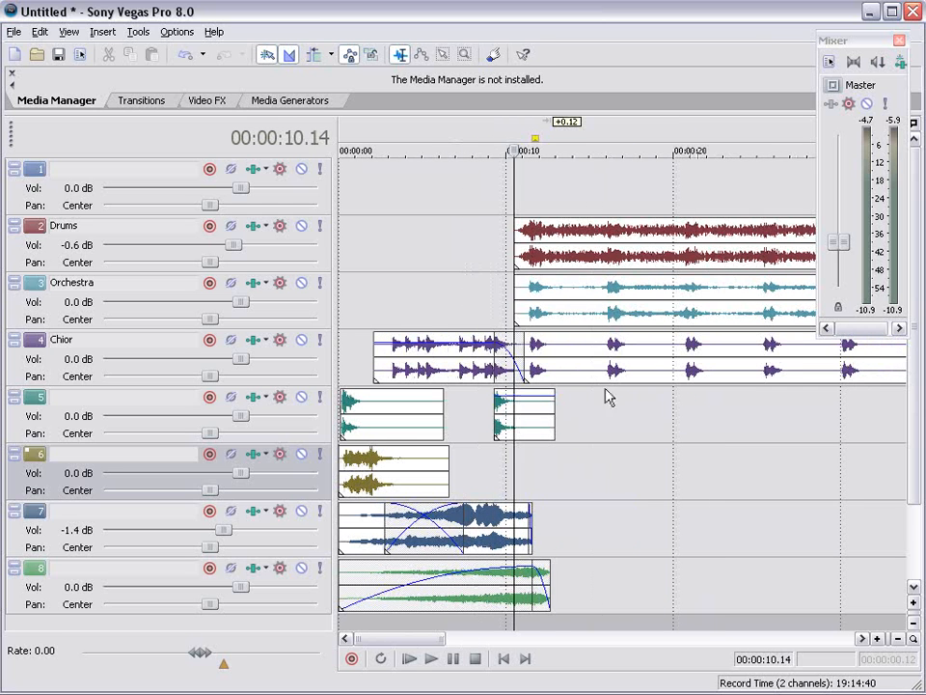
pyautogui.click(590, 402)
pyautogui.press('space')
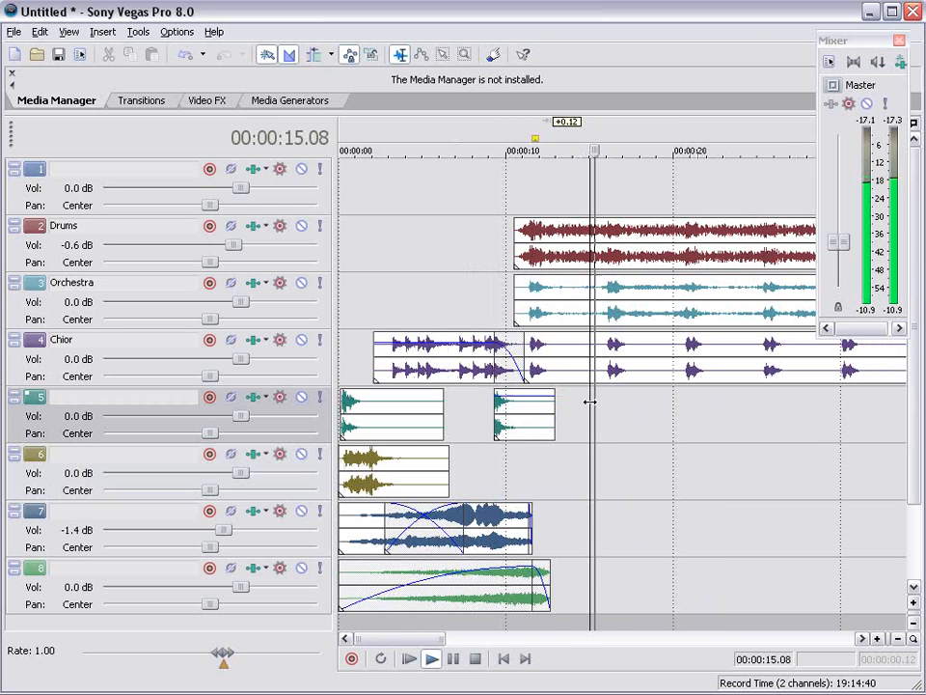
pyautogui.press('space')
# Step: Solo the Orchestra and Drums tracks in turn, playing each from about 00:00:16, and turn both solos off
pyautogui.press('x')
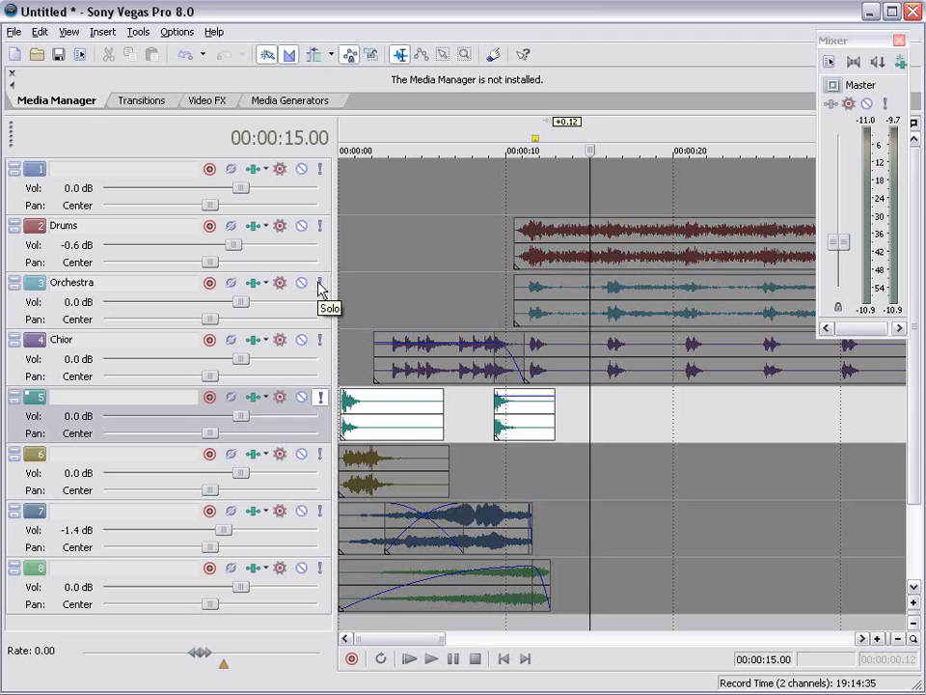
pyautogui.click(599, 290)
pyautogui.press('space')
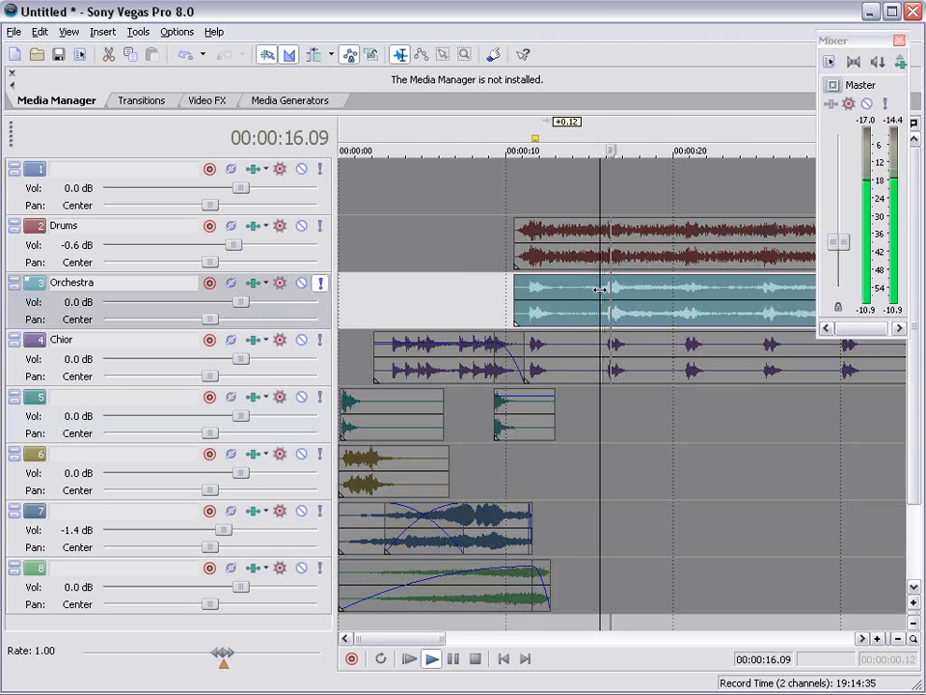
pyautogui.click(606, 243)
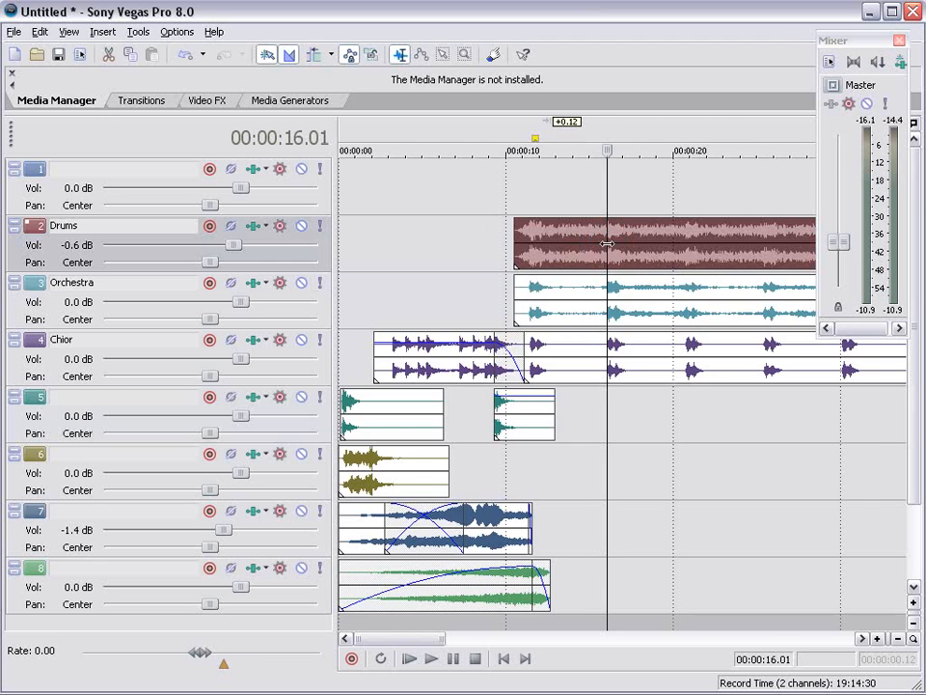
pyautogui.press('space')
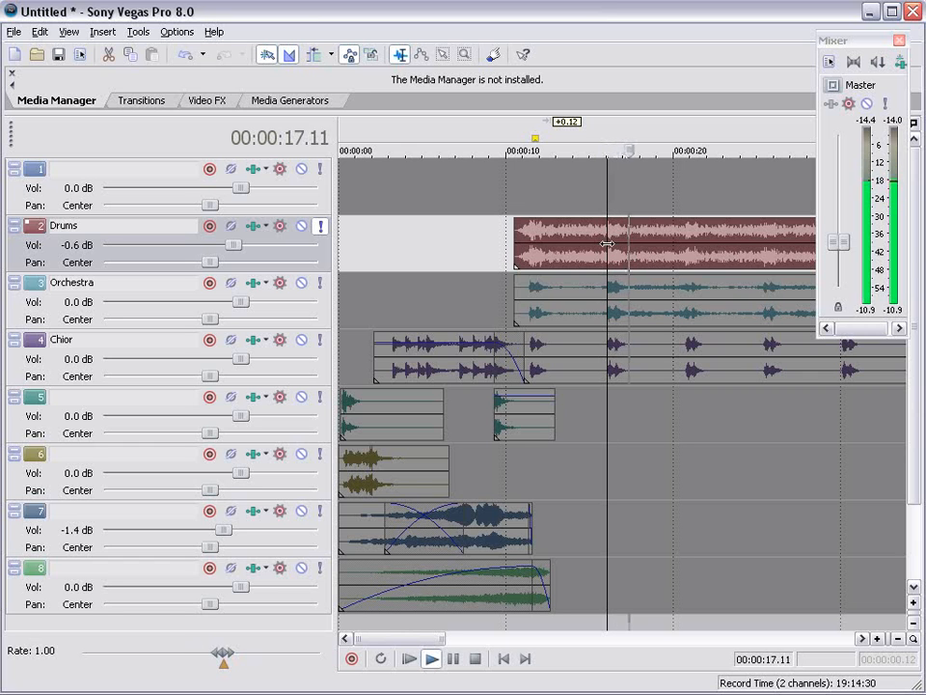
pyautogui.press('space')
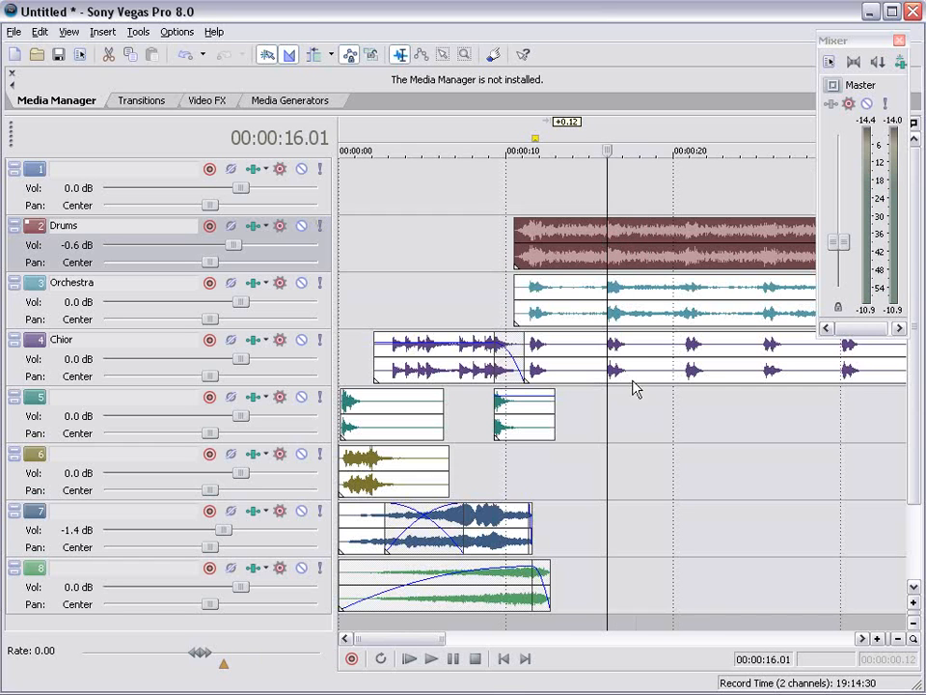
# Step: Split the Drums clip at 00:00:16.03 and again on the following hit, at about 00:00:20.21
pyautogui.click(683, 410)
pyautogui.click(610, 246)
pyautogui.scroll(5, 637, 256)
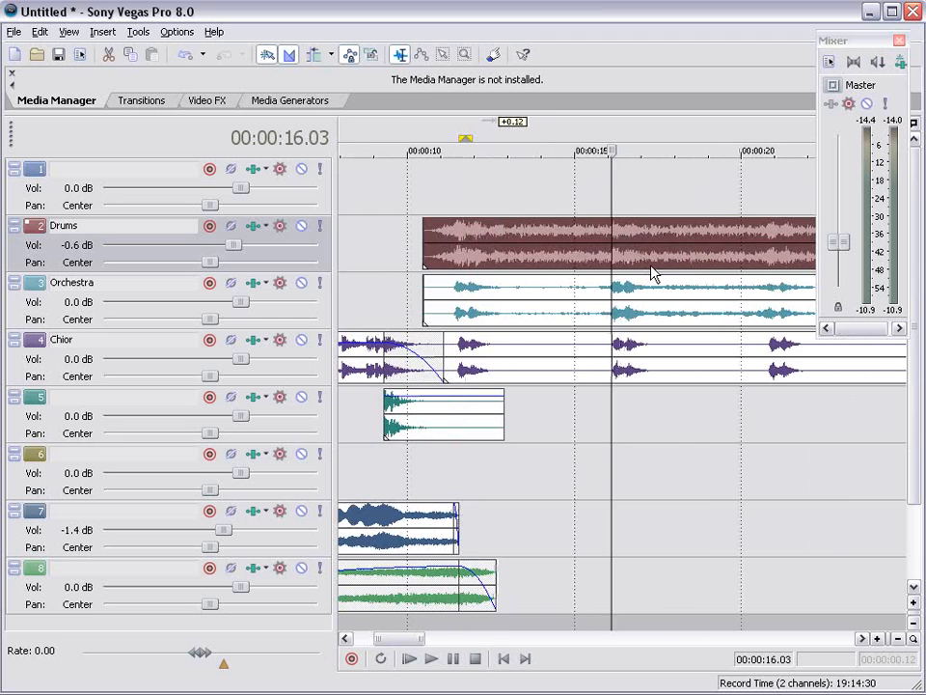
pyautogui.press('s')
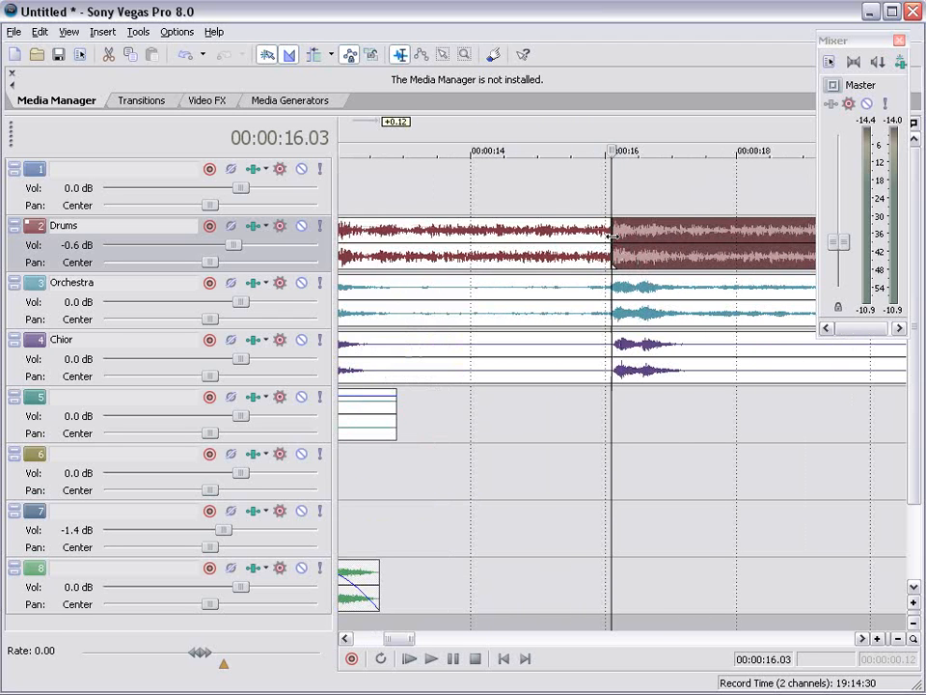
pyautogui.scroll(-3, 570, 386)
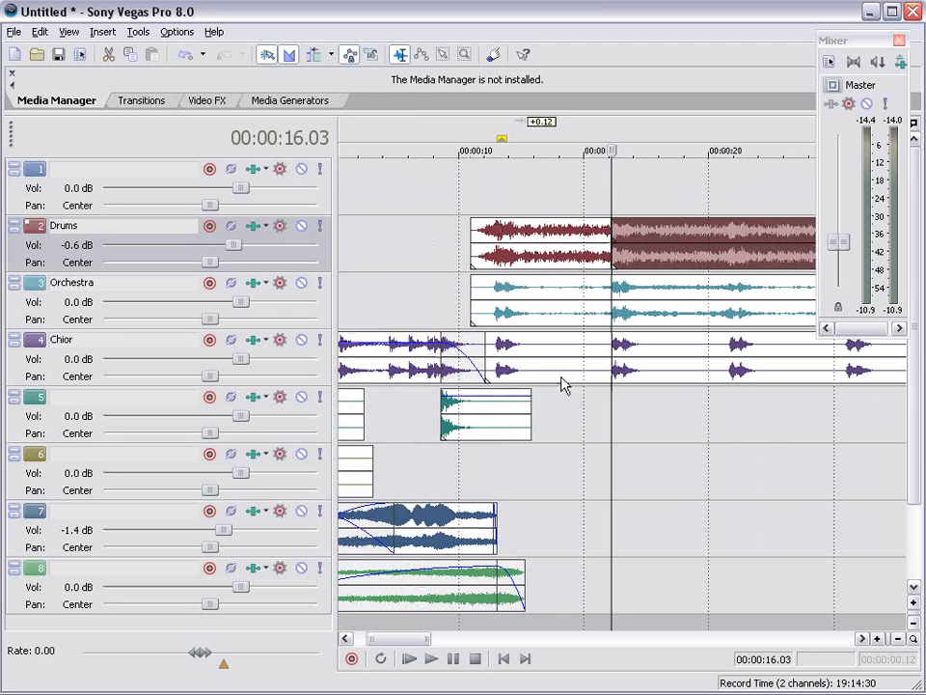
pyautogui.click(728, 245)
pyautogui.press('s')
pyautogui.click(622, 236)
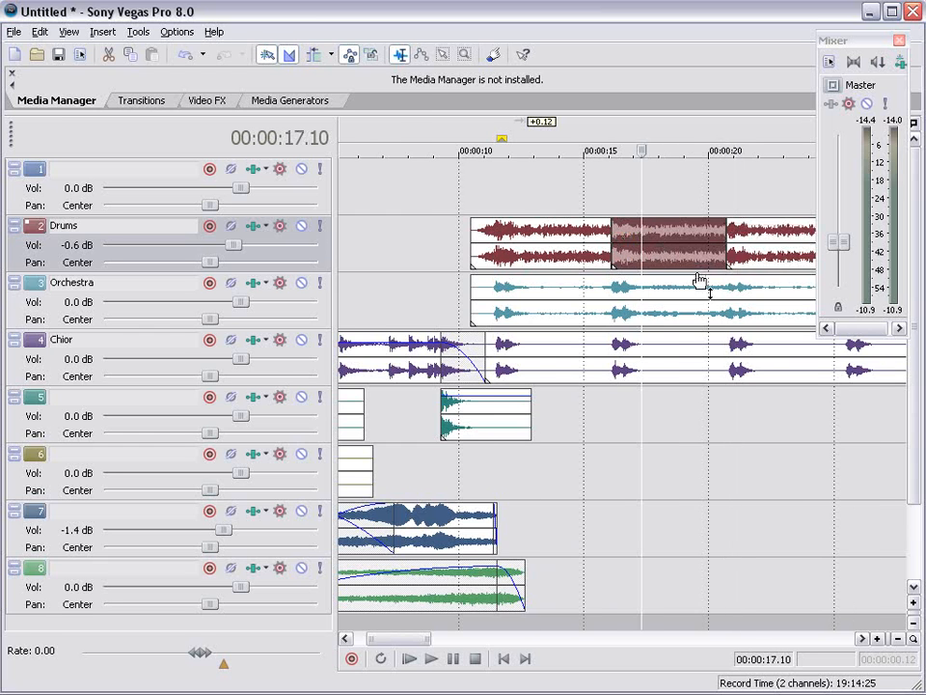
# Step: Delete the Drums section between the two splits and give the following Drums part a very short fade-in, with the Mixer moved clear of the clips
pyautogui.scroll(3, 699, 278)
pyautogui.moveTo(855, 44); pyautogui.dragTo(824, 346)
pyautogui.click(581, 236)
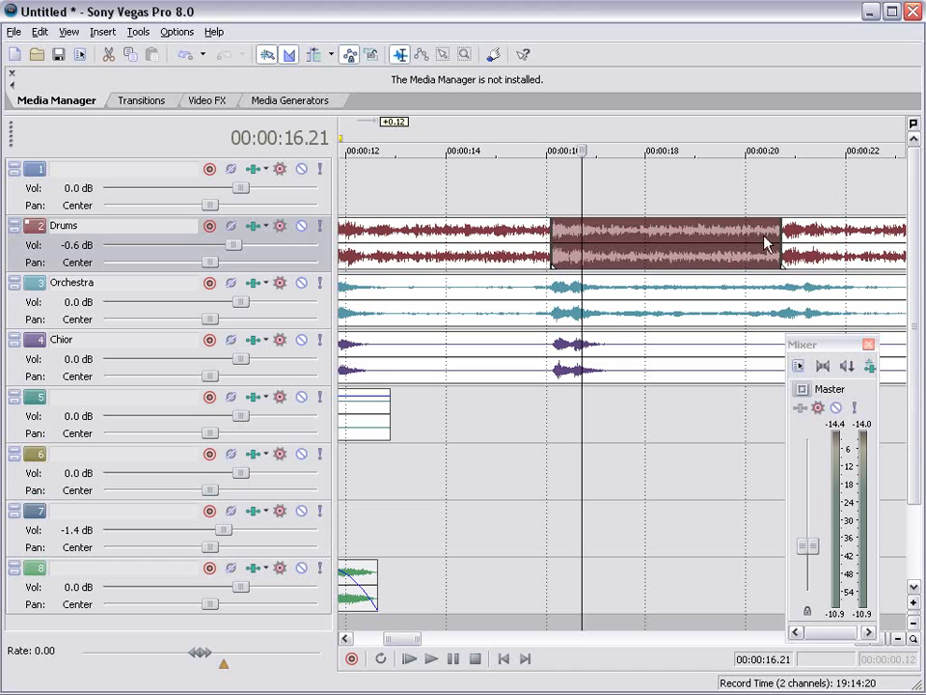
pyautogui.click(698, 243)
pyautogui.press('Delete')
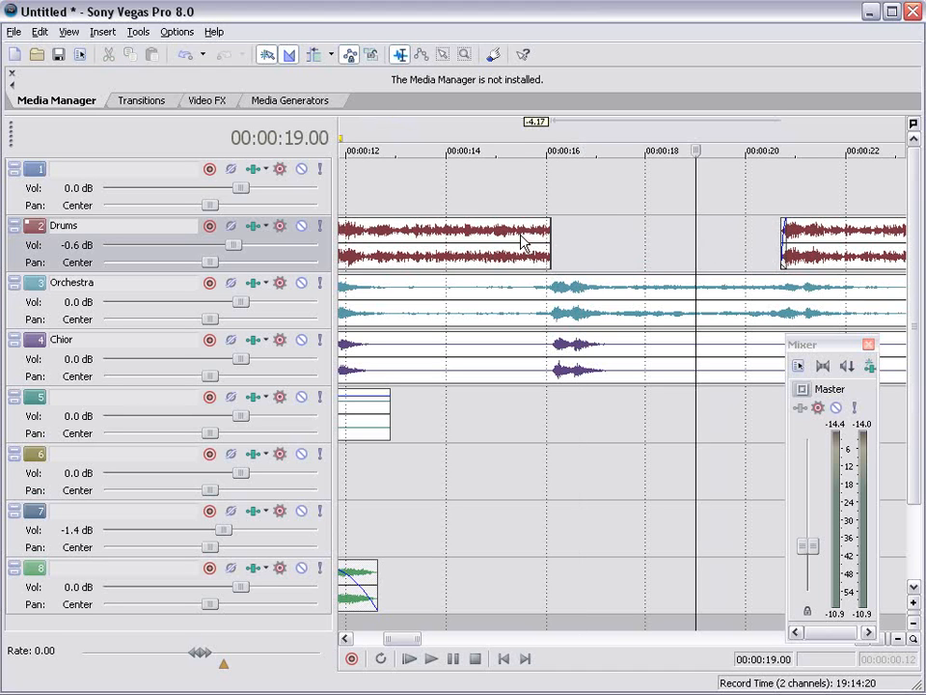
# Step: Play across the Drums gap from about 00:00:15.13 until the drums come back in
pyautogui.click(519, 243)
pyautogui.press('space')
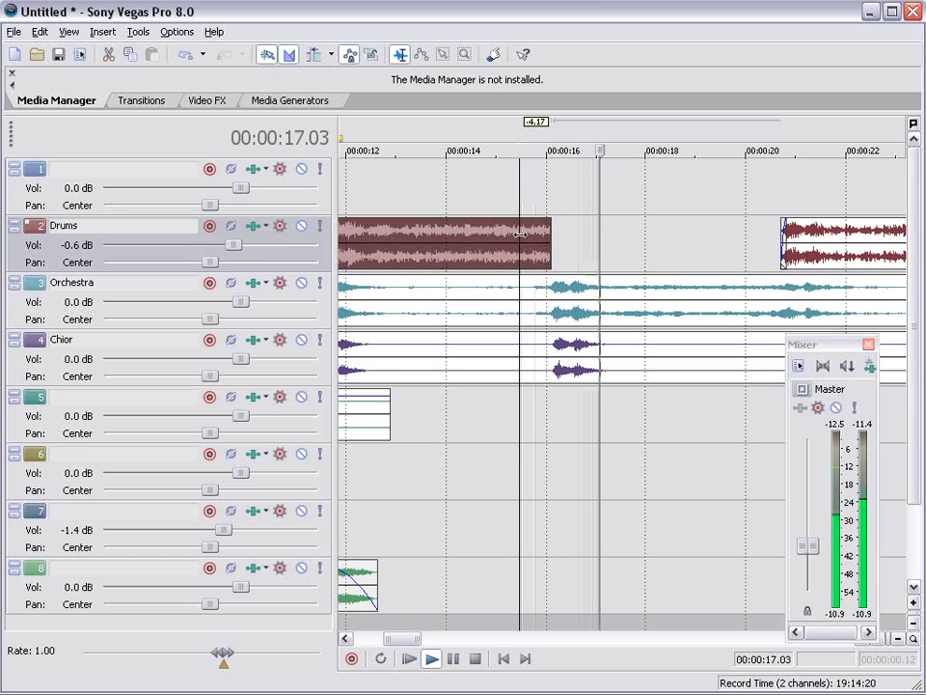
pyautogui.scroll(-3, 680, 258)
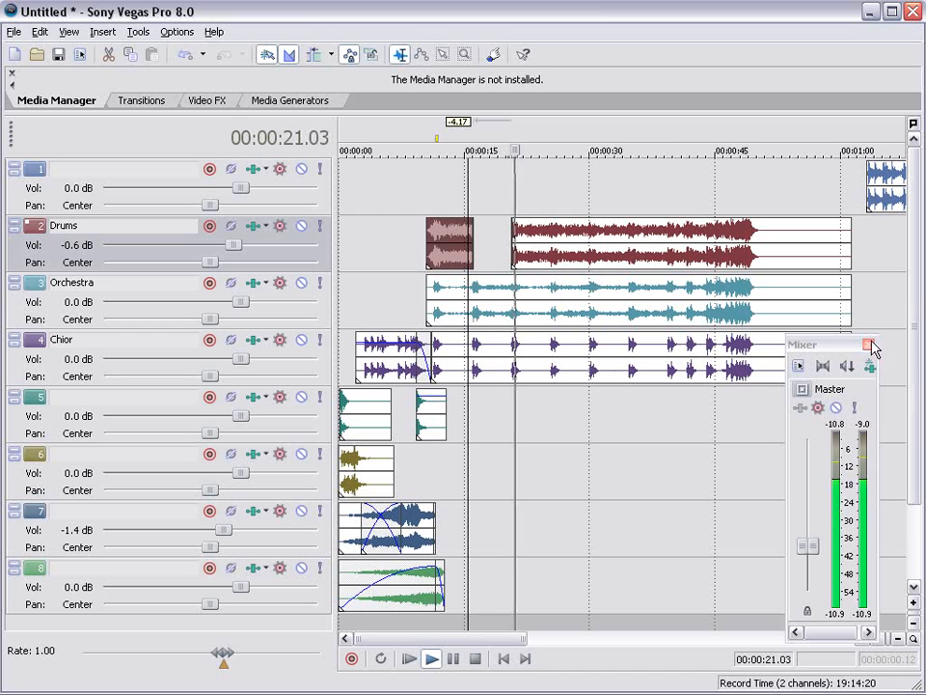
pyautogui.click(510, 401)
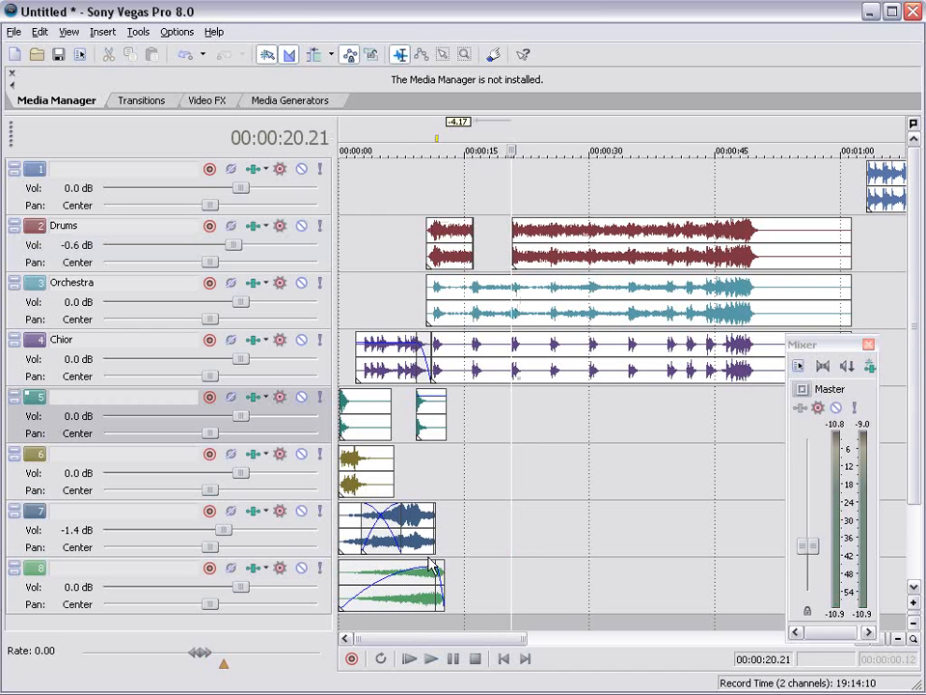
# Step: Copy the track 8 swell to start at about 00:00:12.27 on the same track, and play the Drums gap from about 00:00:14.21
pyautogui.click(404, 584)
pyautogui.moveTo(382, 598); pyautogui.dragTo(495, 588)
pyautogui.click(473, 428)
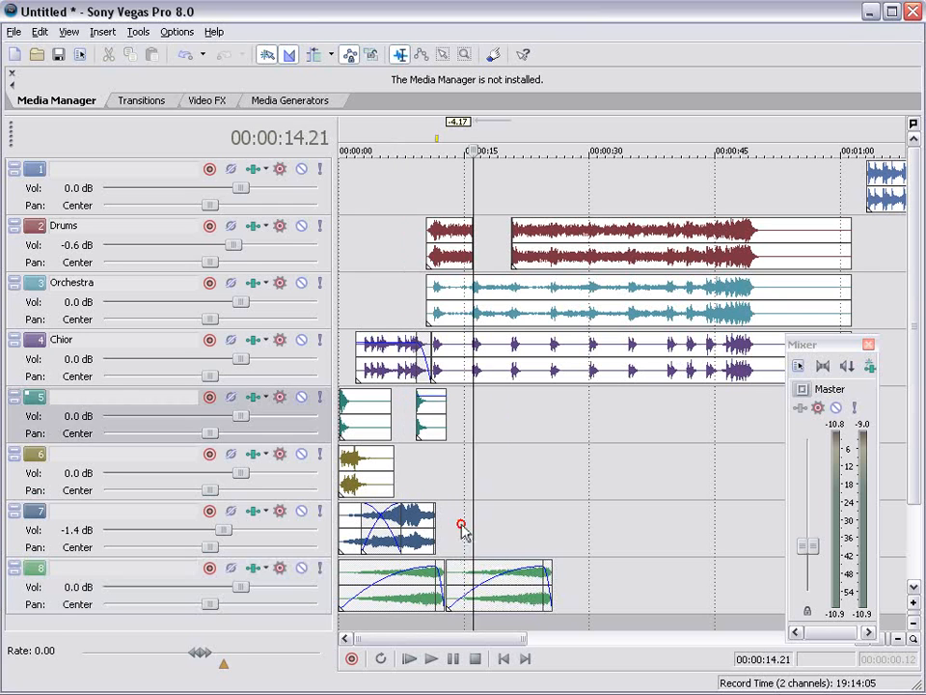
pyautogui.click(462, 528)
pyautogui.press('space')
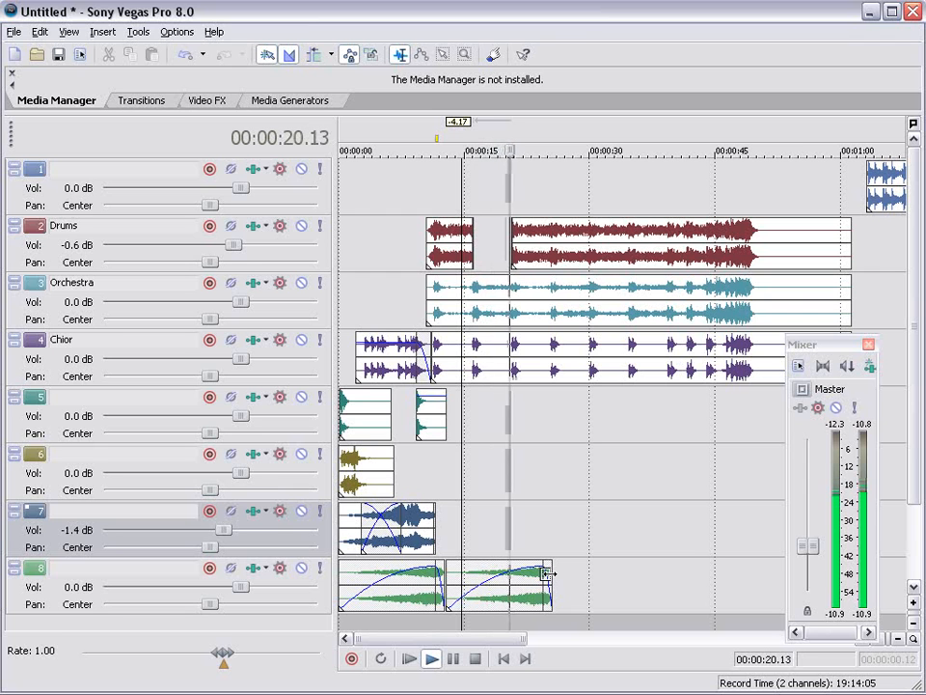
pyautogui.press('space')
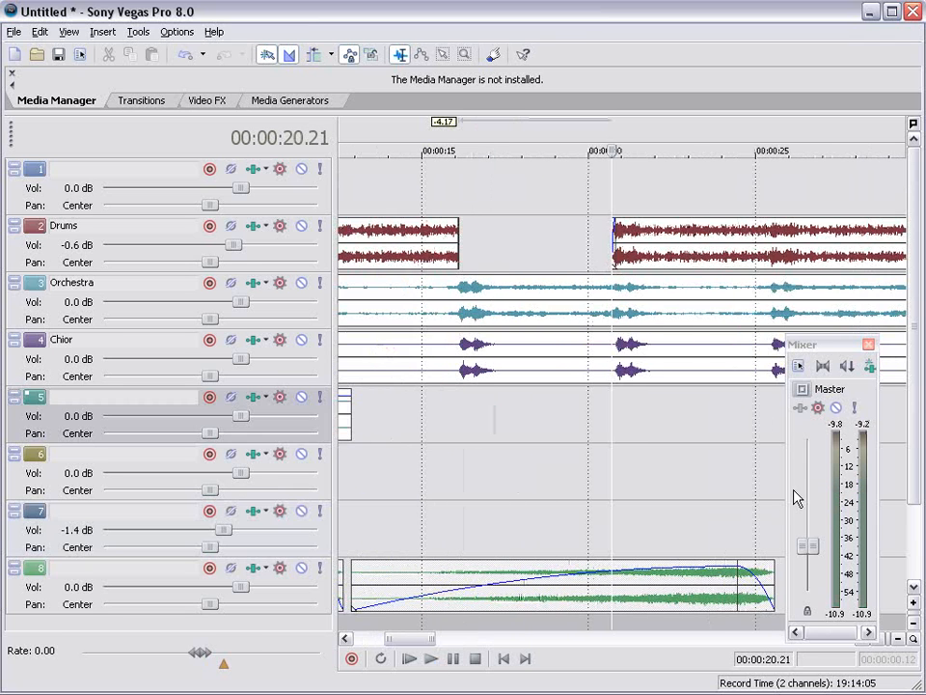
# Step: Trim the copied swell's end to about 00:00:21.16, just past the drums' re-entry, leaving it without a fade-out
pyautogui.click(773, 582)
pyautogui.moveTo(773, 582); pyautogui.dragTo(640, 582)
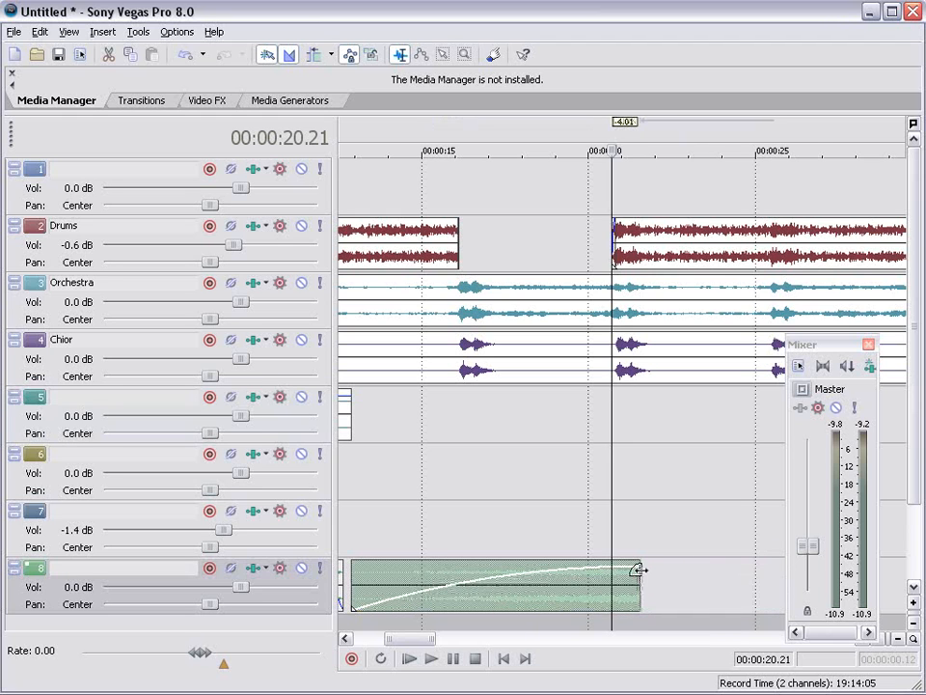
pyautogui.click(637, 569)
pyautogui.click(599, 455)
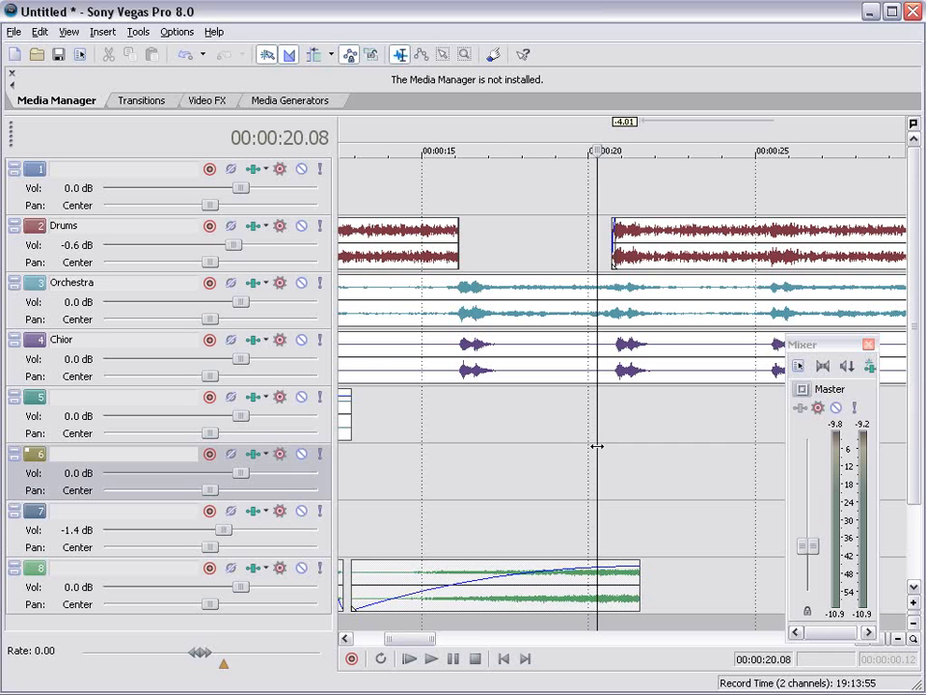
pyautogui.scroll(-4, 577, 425)
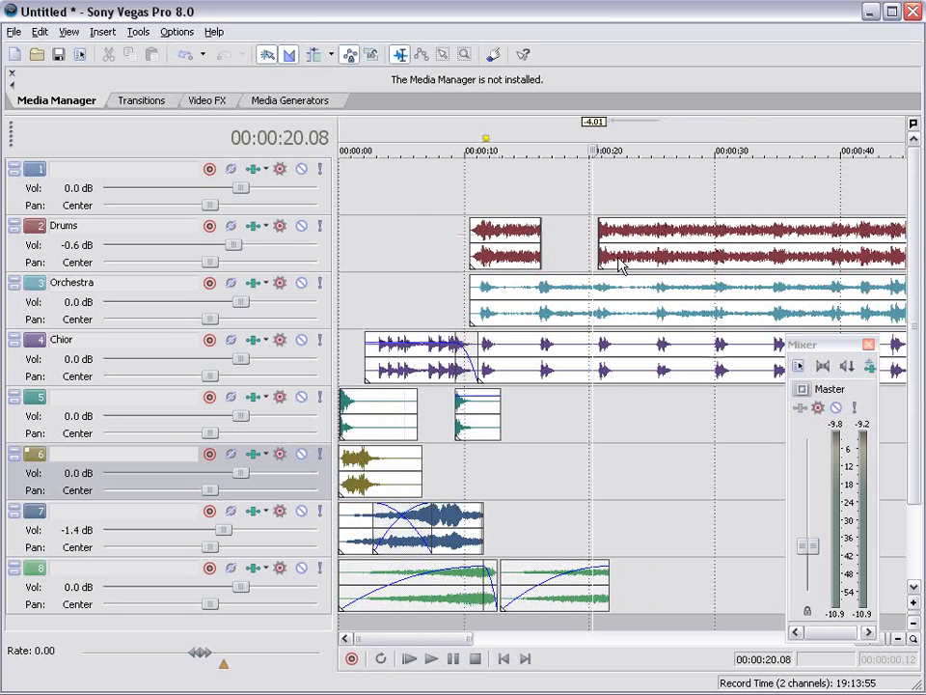
# Step: Copy the second track 5 hit to about 00:00:20.22, where the drums come back in
pyautogui.click(478, 425)
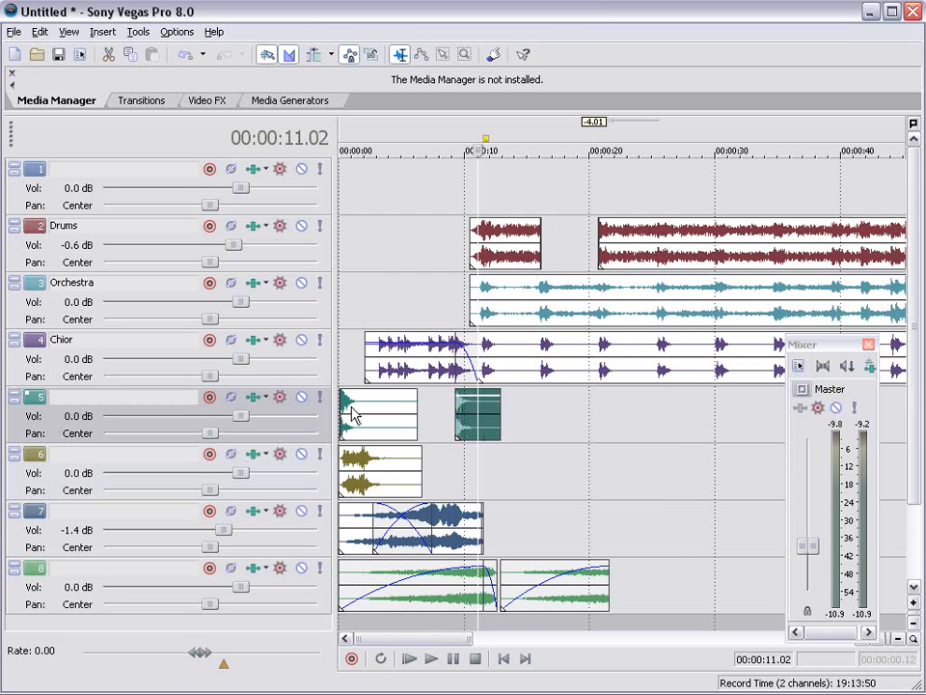
pyautogui.moveTo(478, 415); pyautogui.dragTo(624, 412)
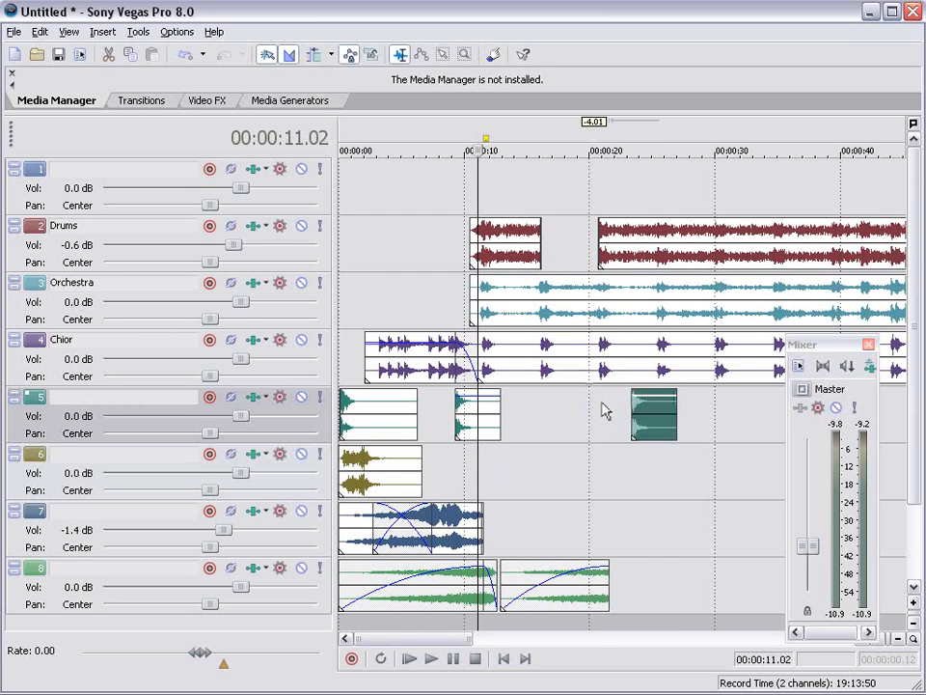
pyautogui.click(602, 404)
pyautogui.scroll(4, 602, 402)
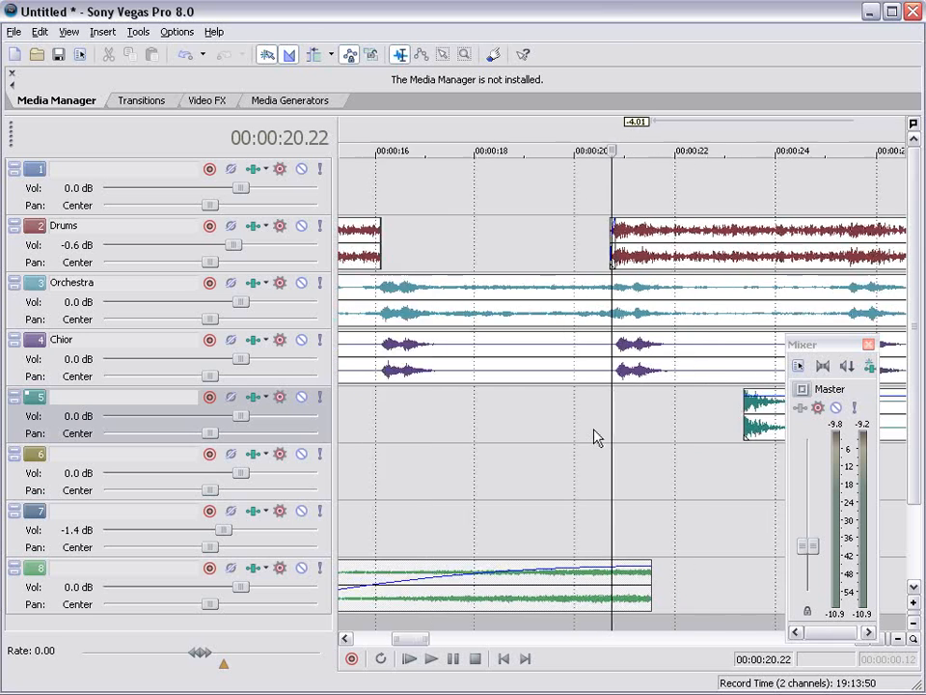
pyautogui.scroll(-1, 596, 434)
pyautogui.moveTo(753, 424); pyautogui.dragTo(641, 426)
pyautogui.scroll(4, 618, 435)
pyautogui.scroll(1, 615, 430)
# Step: Play the drums' re-entry with the copied hit from 00:00:19.22
pyautogui.click(626, 434)
pyautogui.click(524, 427)
pyautogui.click(412, 430)
pyautogui.scroll(-1, 411, 430)
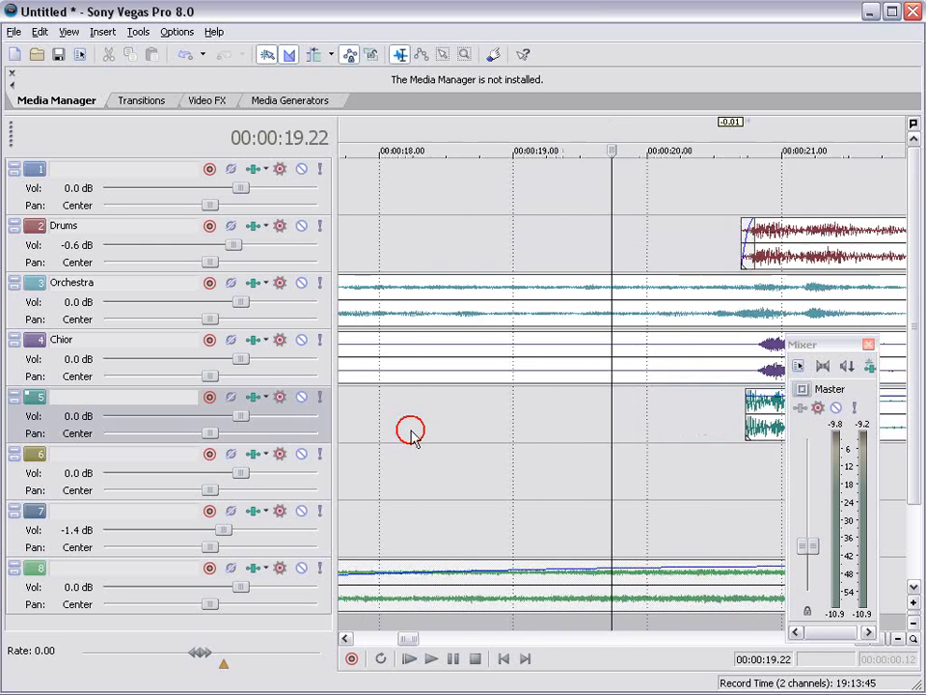
pyautogui.scroll(-1, 410, 434)
pyautogui.press('space')
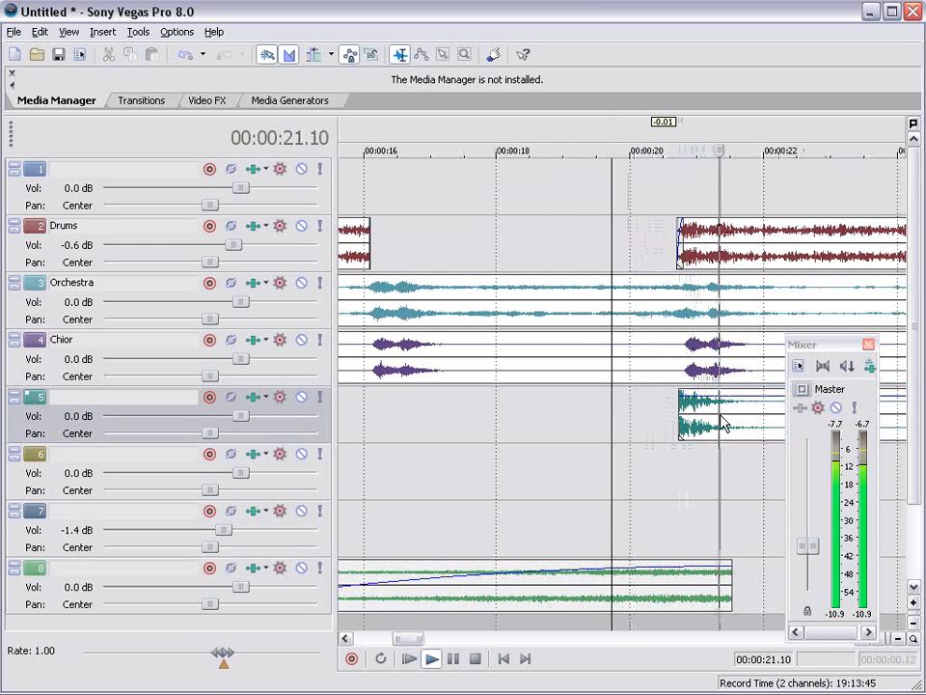
pyautogui.press('space')
# Step: Move the copied track 5 hit one frame later, to about 00:00:20.23, and play it from 00:00:20.12
pyautogui.click(680, 418)
pyautogui.scroll(3, 666, 421)
pyautogui.moveTo(645, 426); pyautogui.dragTo(666, 421)
pyautogui.click(434, 413)
pyautogui.press('space')
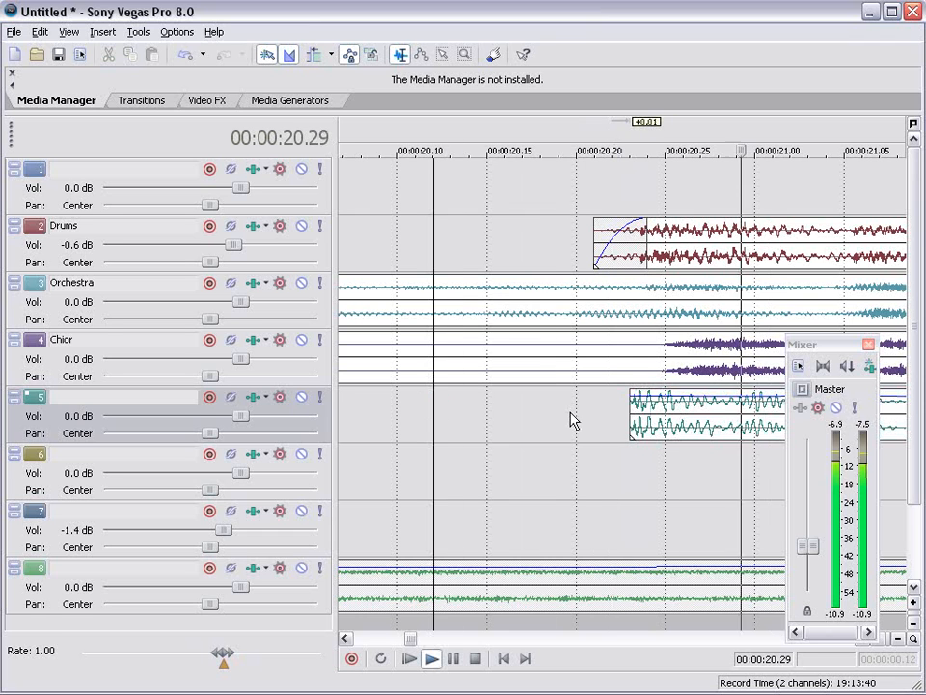
pyautogui.press('space')
# Step: Lower the copied hit's gain slightly and move it to about 00:00:20.24, checking by playback from 00:00:20.13
pyautogui.click(674, 403)
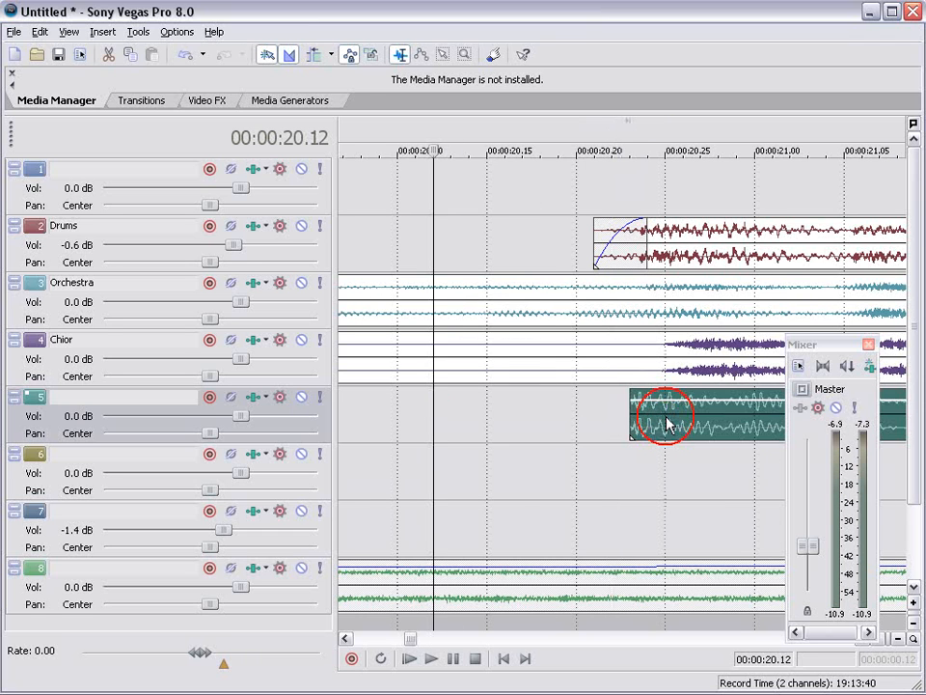
pyautogui.click(456, 415)
pyautogui.press('space')
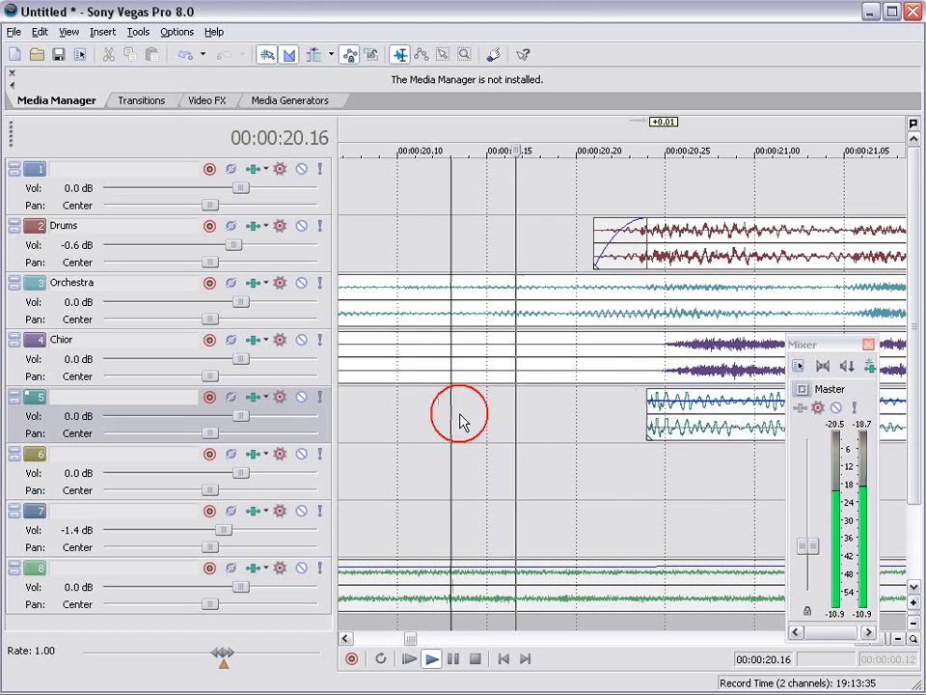
pyautogui.scroll(-10, 521, 405)
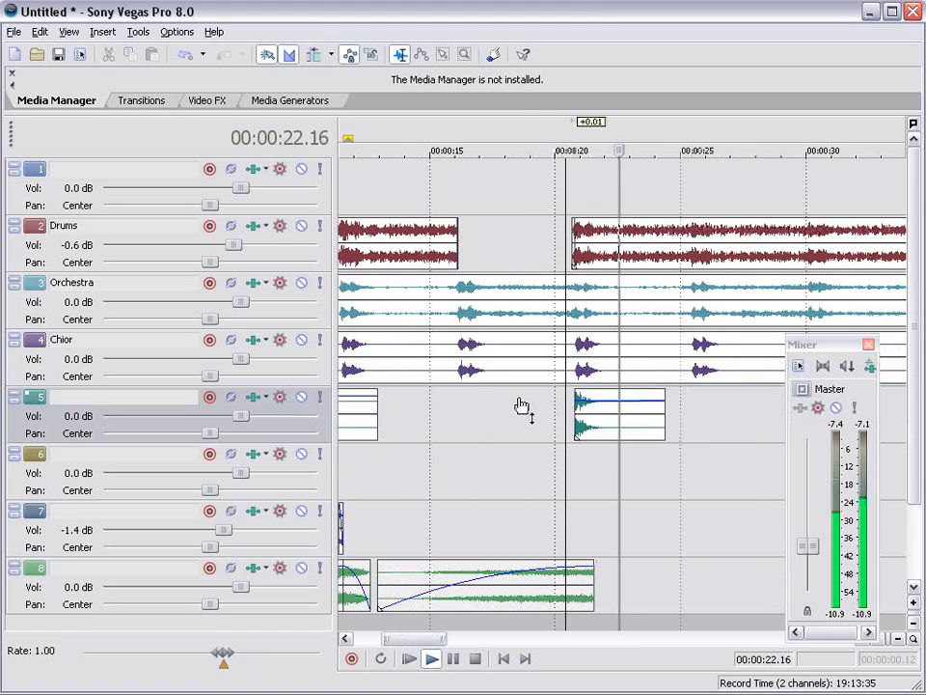
pyautogui.press('space')
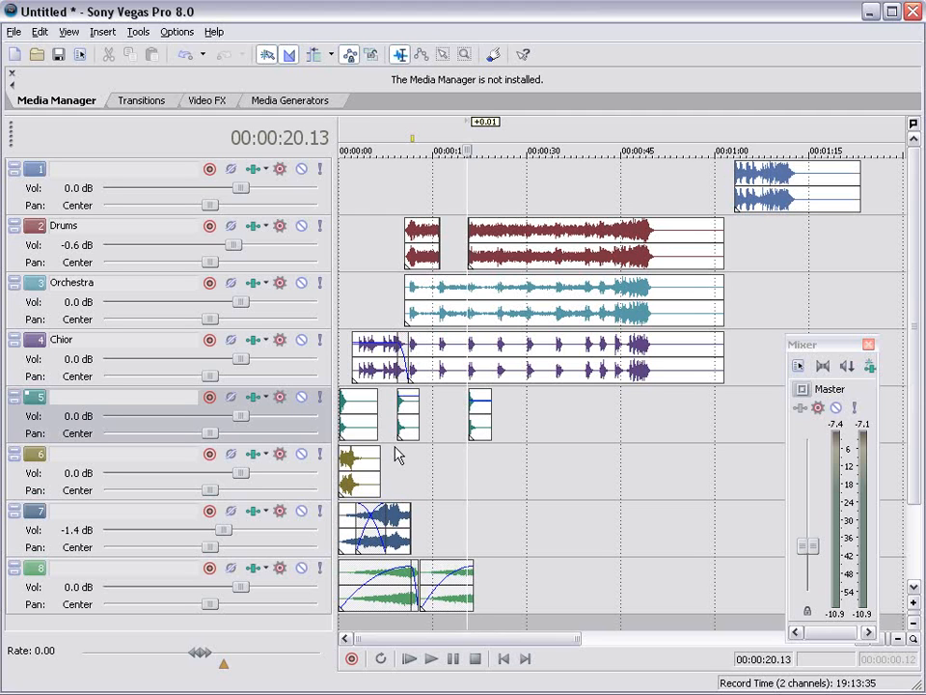
# Step: Play the ending of the music from 00:00:45.21 until about 00:00:50
pyautogui.click(626, 391)
pyautogui.press('space')
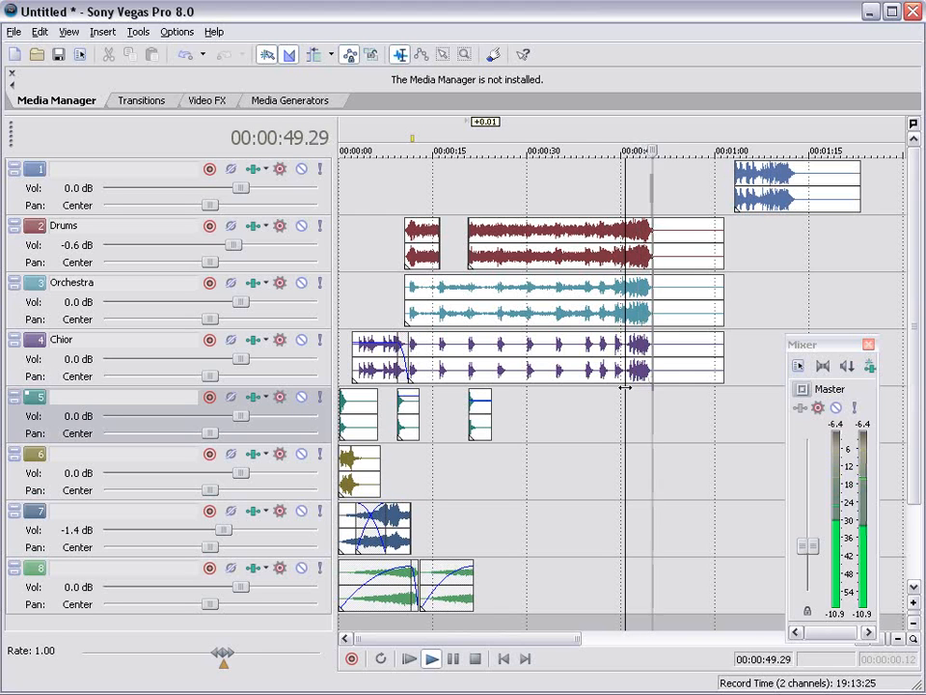
pyautogui.press('space')
pyautogui.hotkey('ctrl', 's')
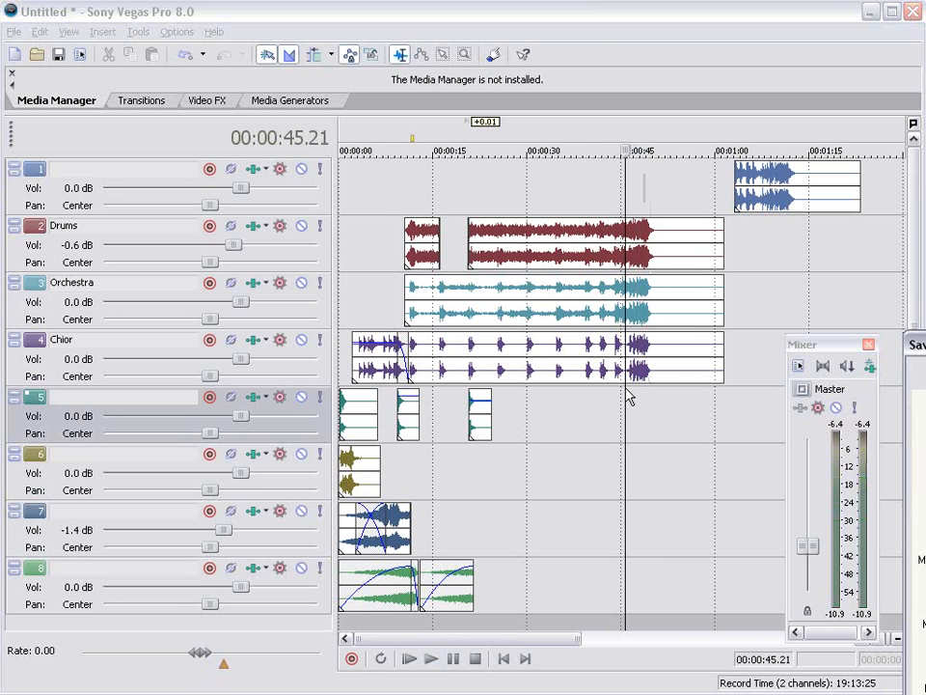
pyautogui.press('Escape')
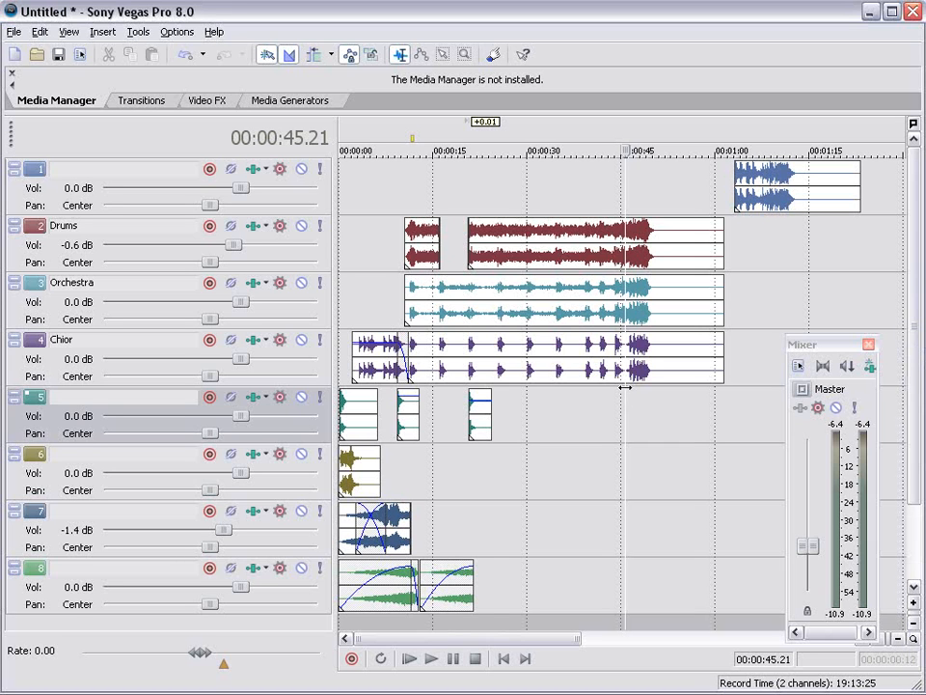